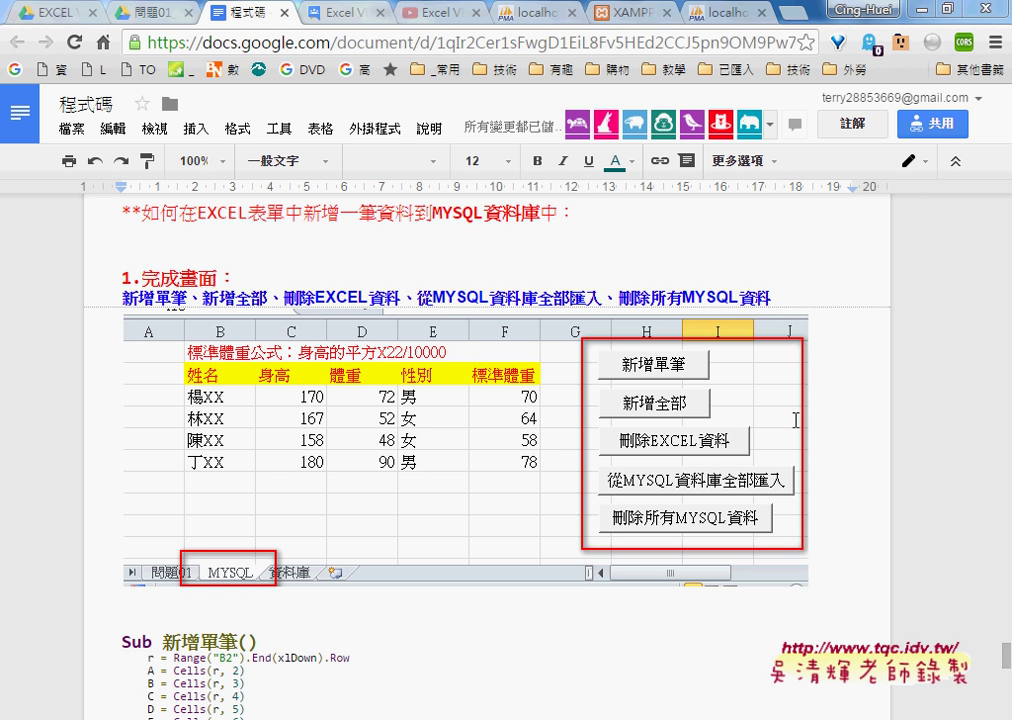
# Scroll the 程式碼 doc to Sub 利用ADO新增資料 and select the word ADO in its heading.
pyautogui.click(872, 423)
pyautogui.scroll(-2, 872, 423)
pyautogui.scroll(-1, 872, 423)
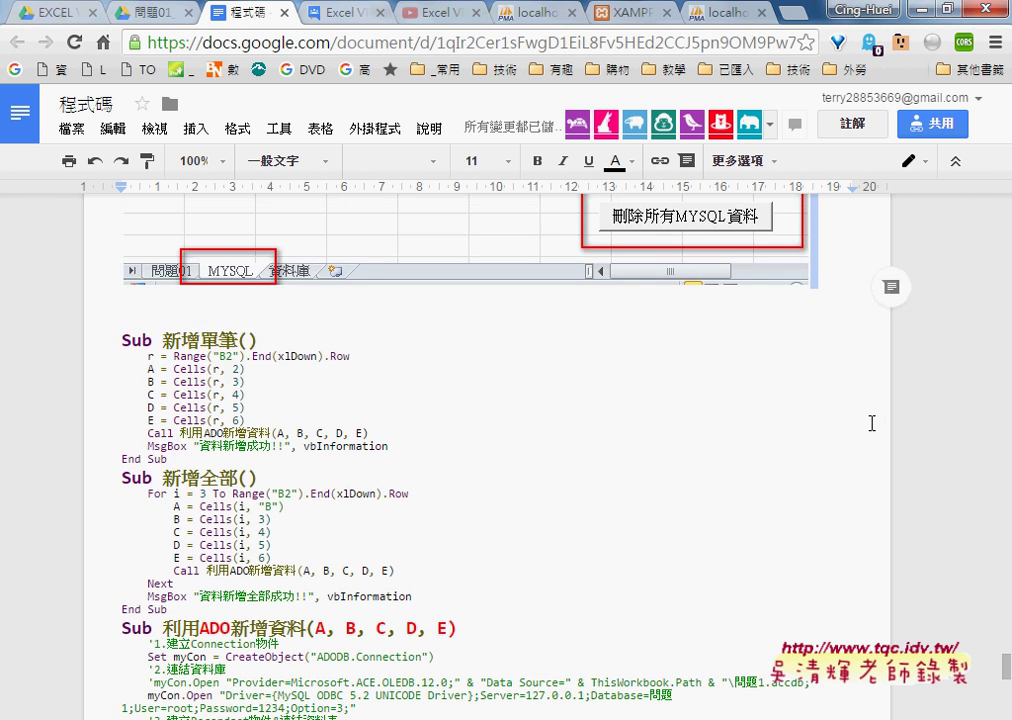
pyautogui.scroll(-2, 872, 423)
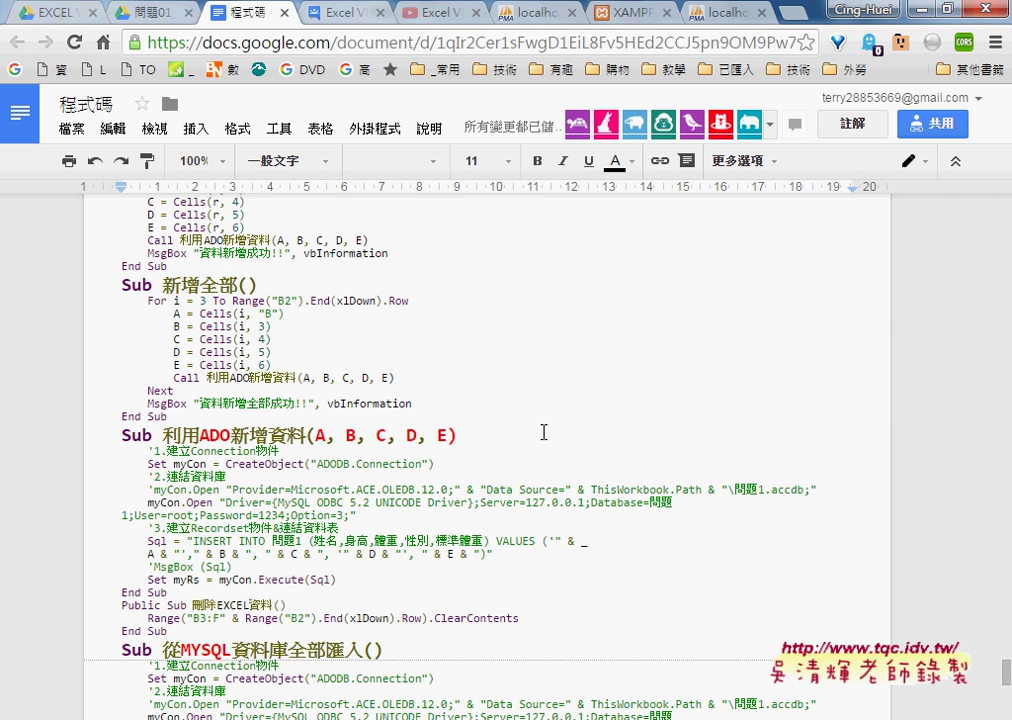
pyautogui.doubleClick(214, 436)
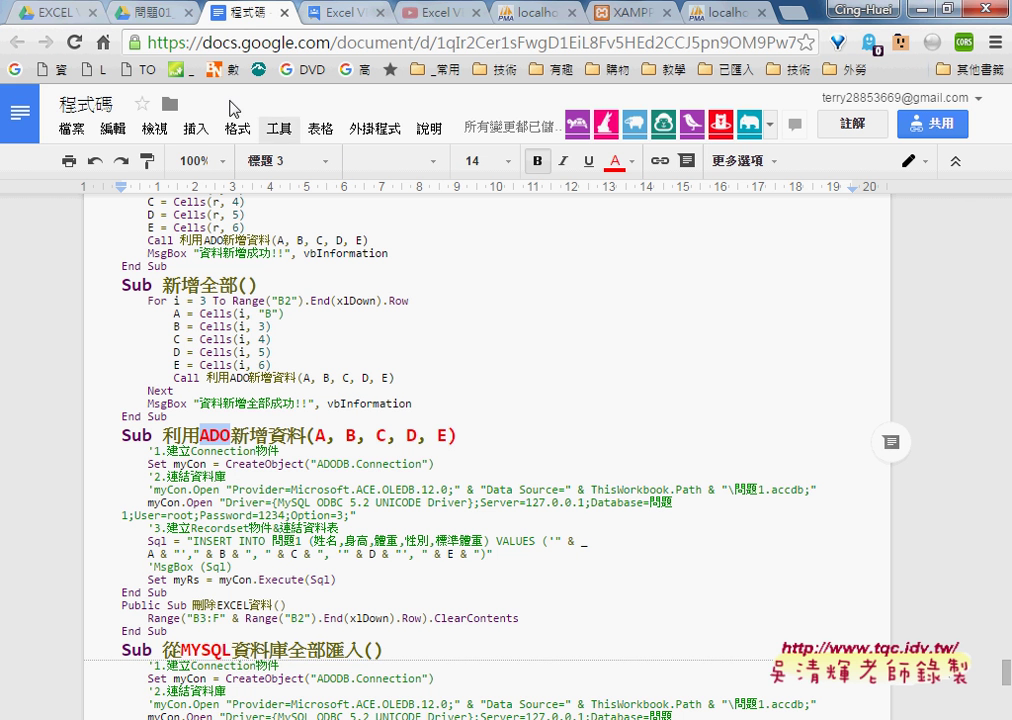
# In the 問題01_表單設計 Drive folder, select the win32 and winx64 mysql-connector-odbc-5.2.7 installers.
pyautogui.click(154, 14)
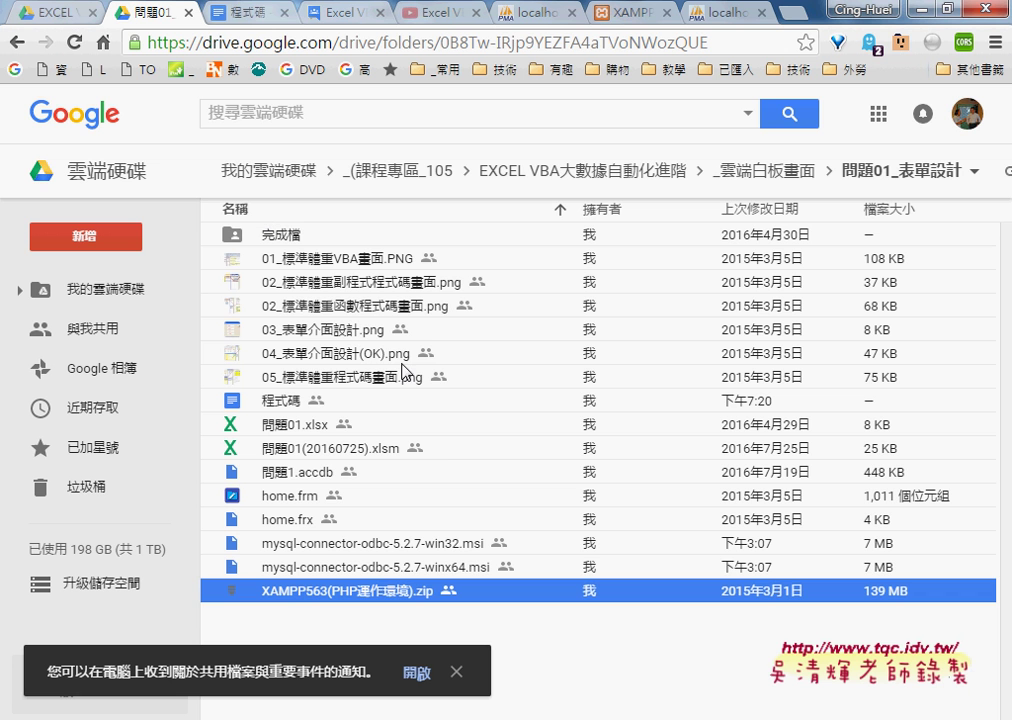
pyautogui.click(398, 574)
pyautogui.click(402, 584)
pyautogui.click(391, 573)
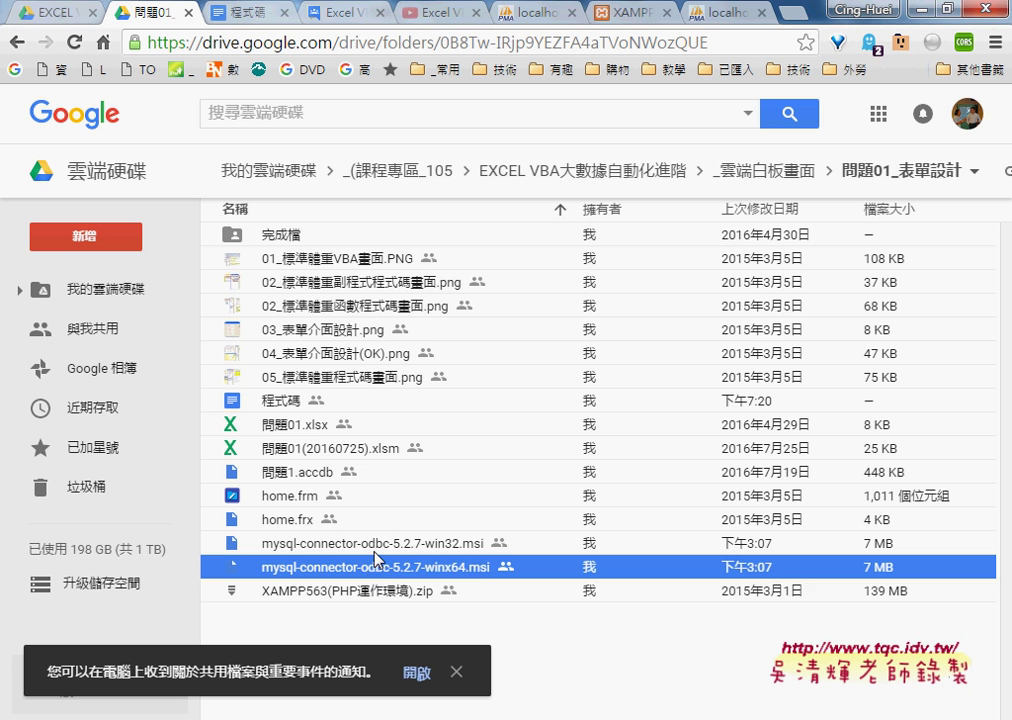
pyautogui.click(373, 552)
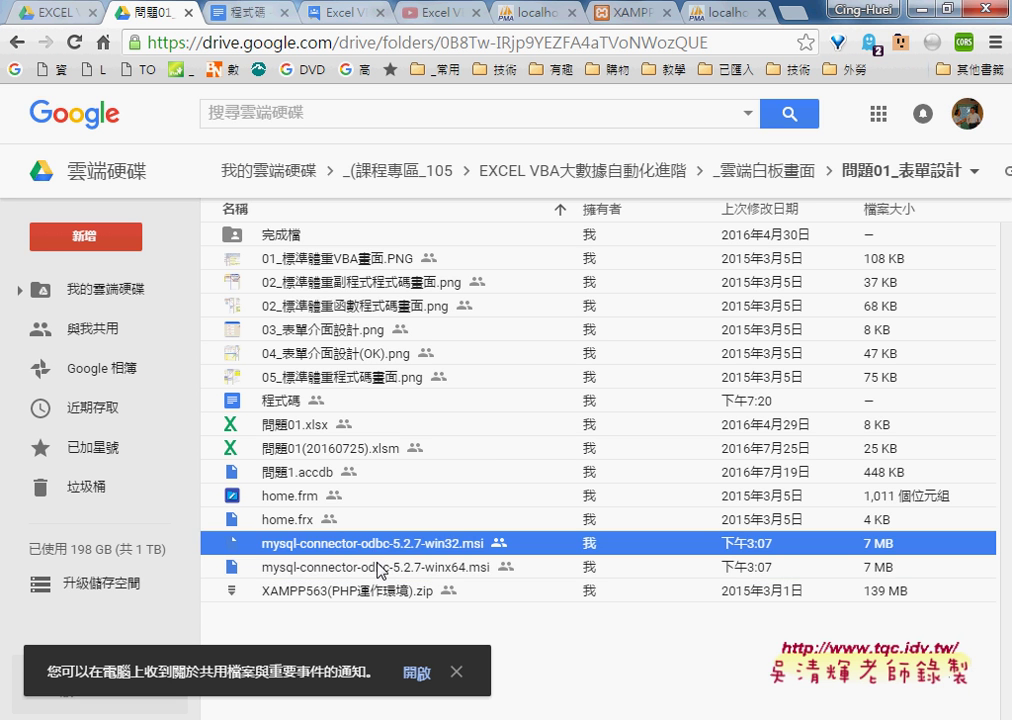
pyautogui.click(377, 563)
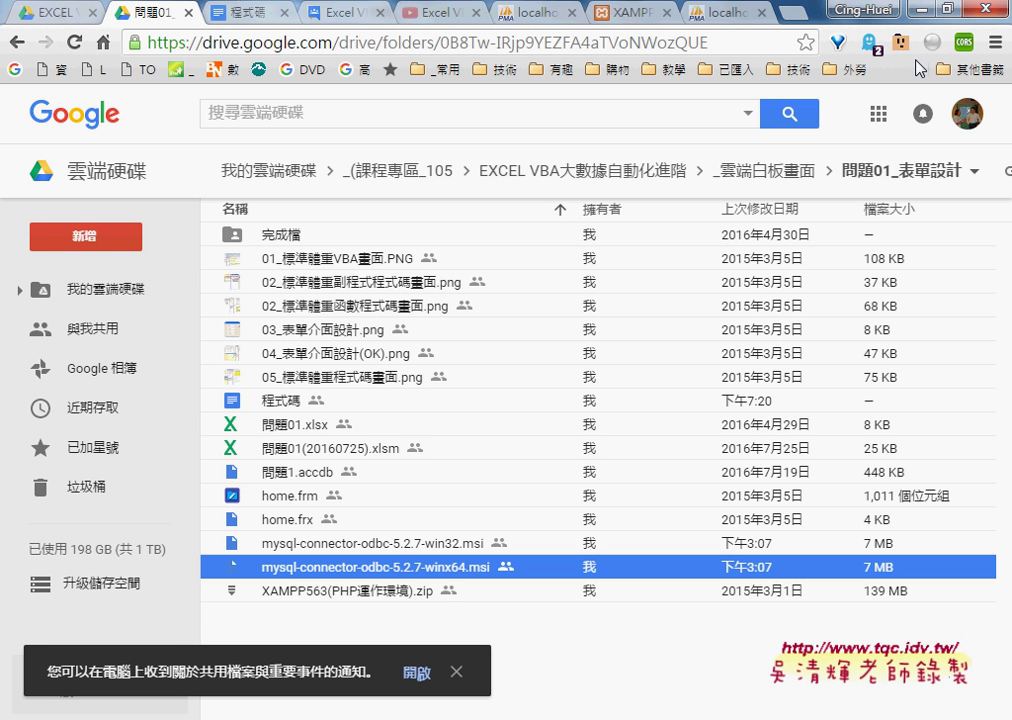
# Clear the desktop and open the Computer's Properties page in Control Panel > System.
pyautogui.click(925, 10)
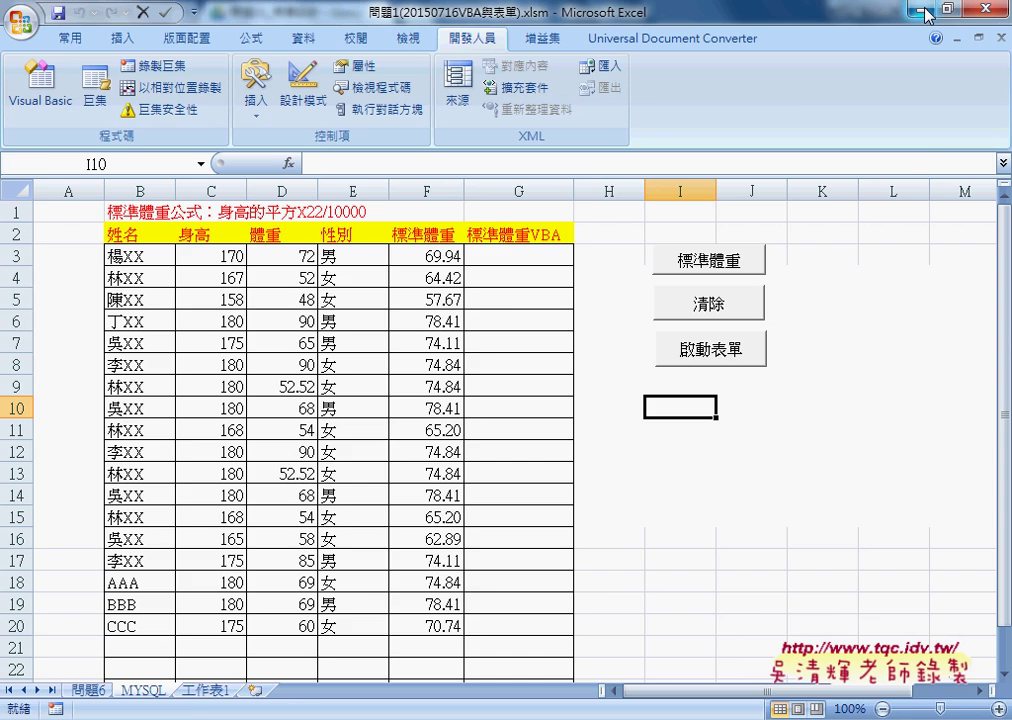
pyautogui.click(925, 10)
pyautogui.click(925, 12)
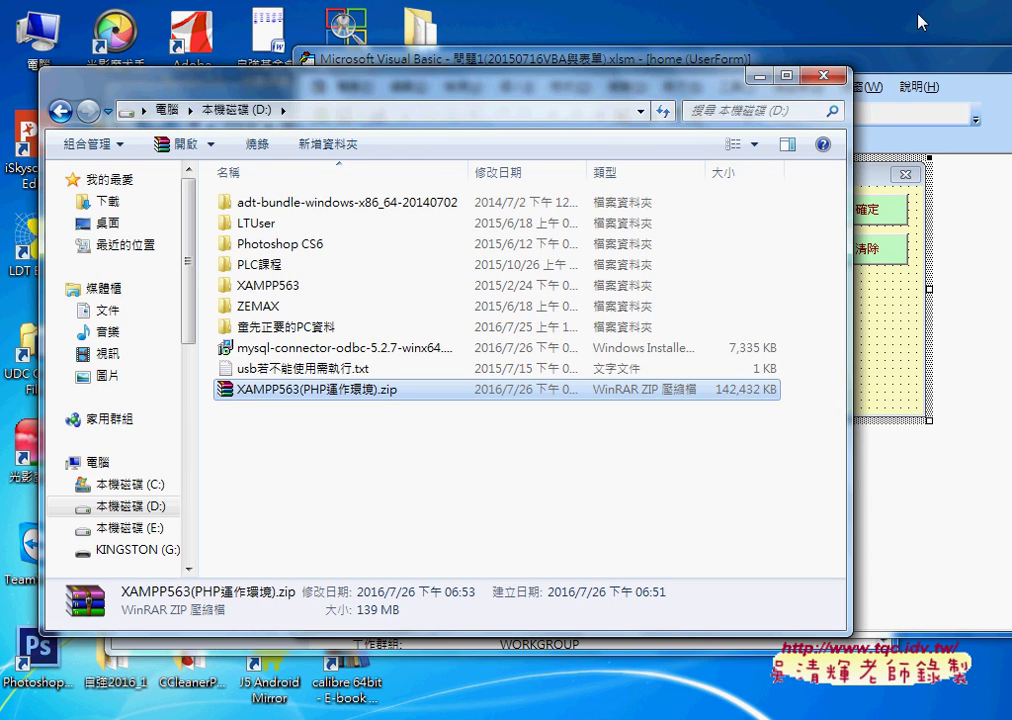
pyautogui.click(761, 78)
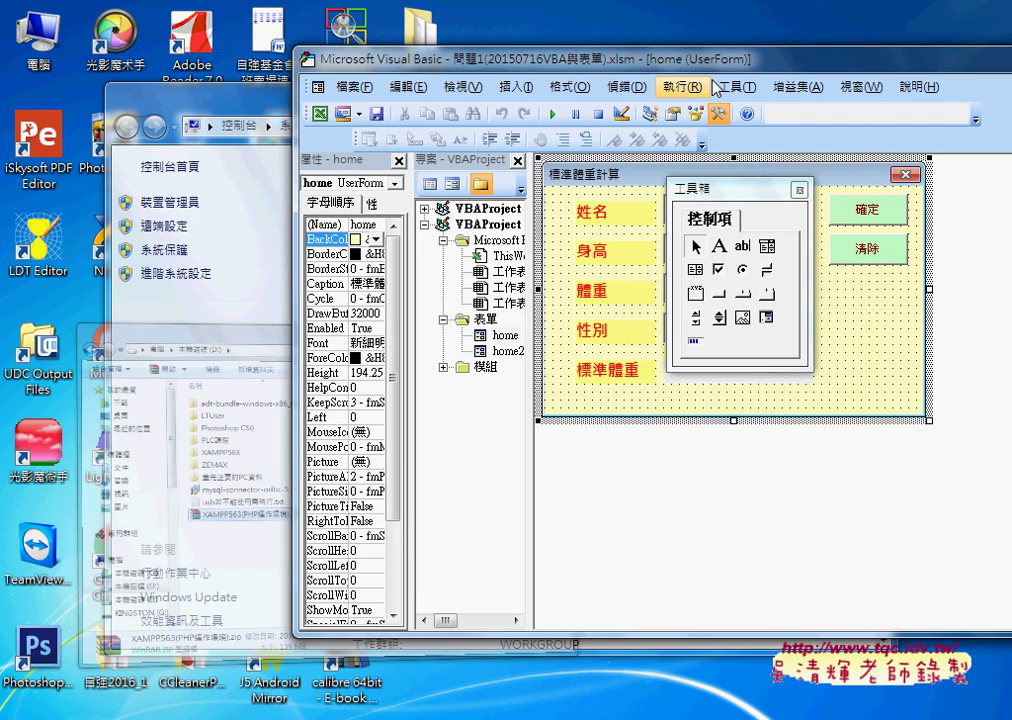
pyautogui.rightClick(52, 40)
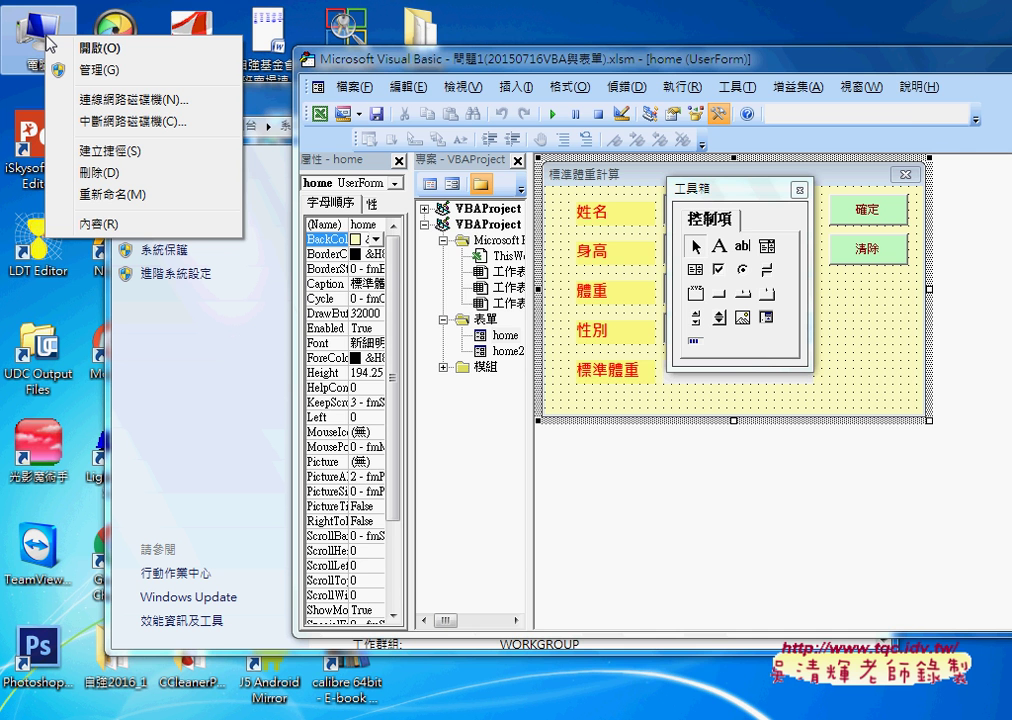
pyautogui.click(98, 224)
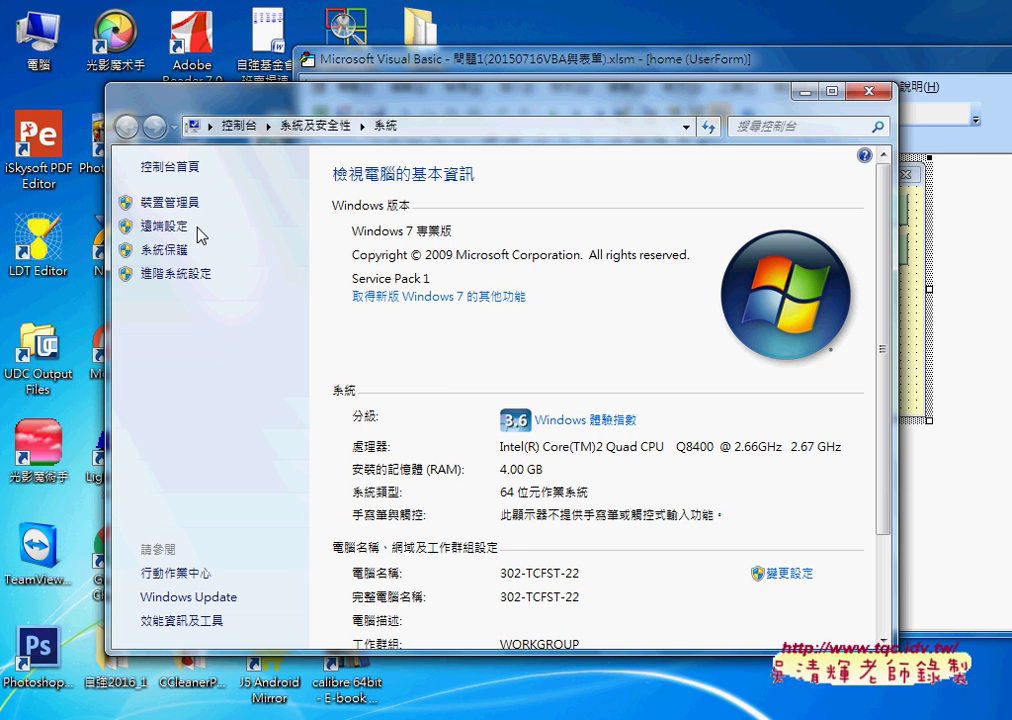
pyautogui.moveTo(515, 99); pyautogui.dragTo(520, 28)
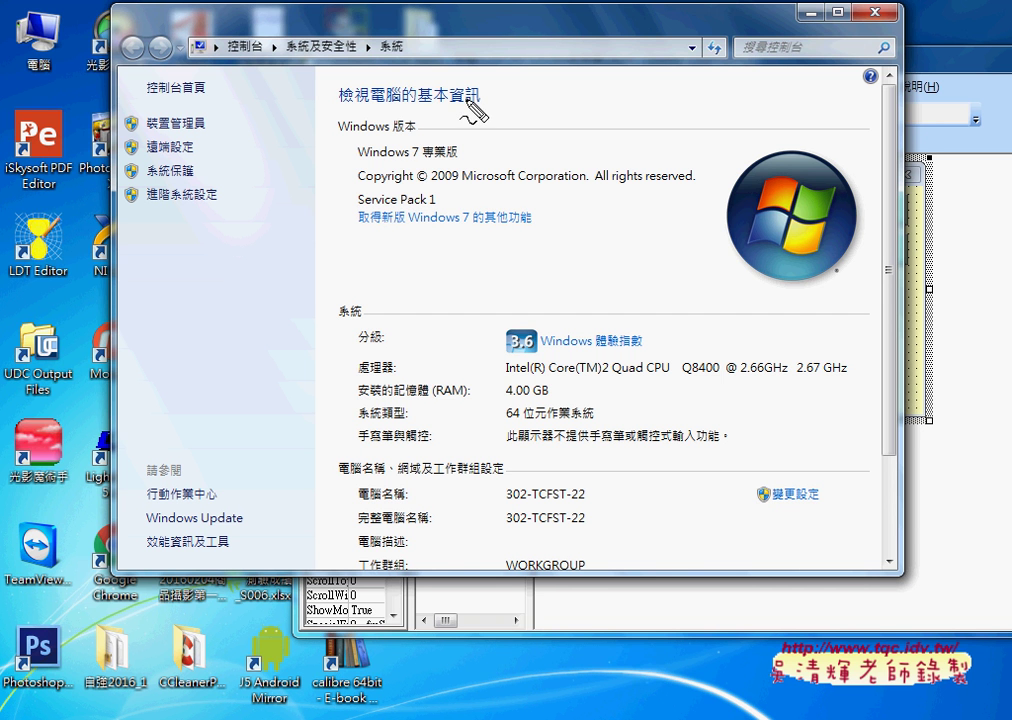
# Underline Windows 7 專業版 and the 64 位元作業系統 system type with the pen.
pyautogui.moveTo(357, 157); pyautogui.dragTo(456, 157)
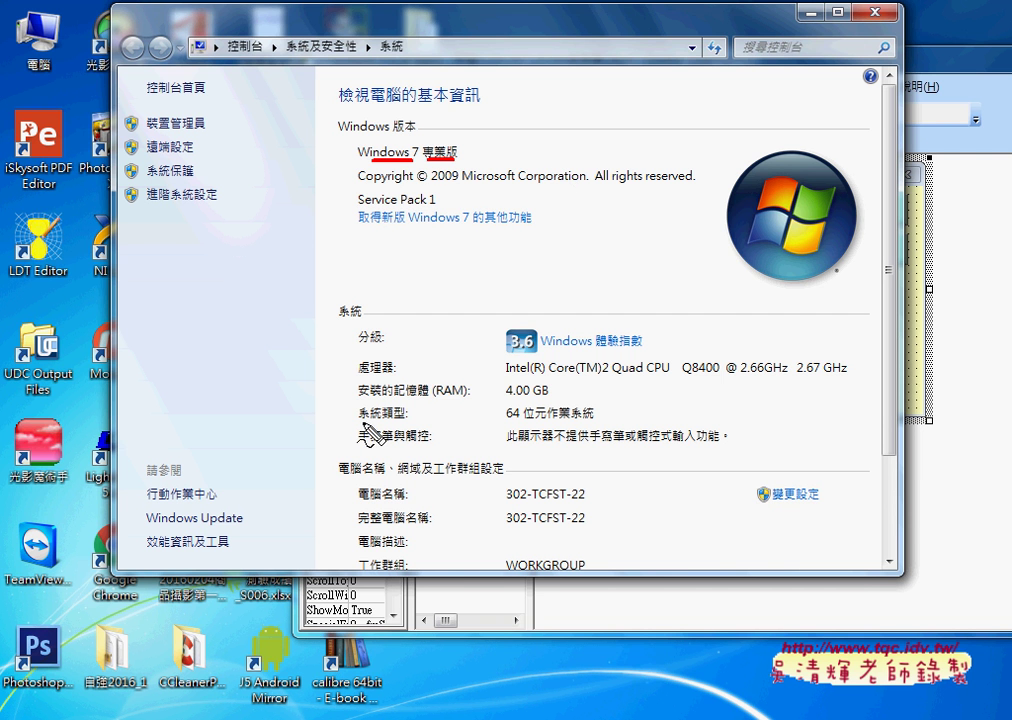
pyautogui.moveTo(358, 423); pyautogui.dragTo(407, 423)
pyautogui.moveTo(506, 421); pyautogui.dragTo(588, 421)
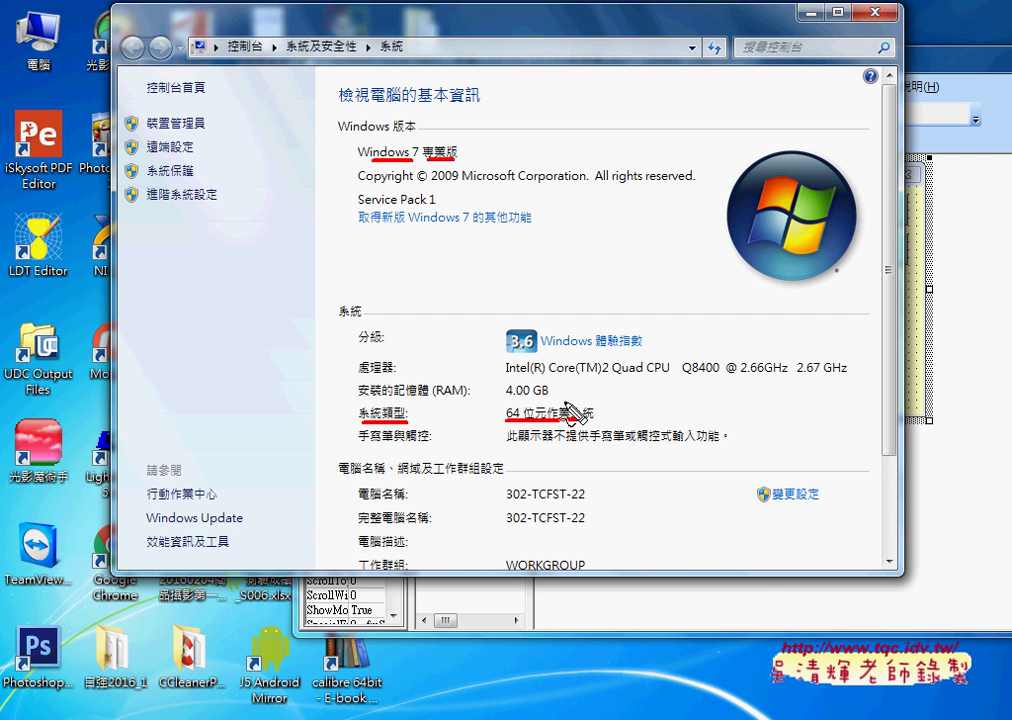
# Close the System window once the 64-bit Windows 7 system type is confirmed.
pyautogui.press('Escape')
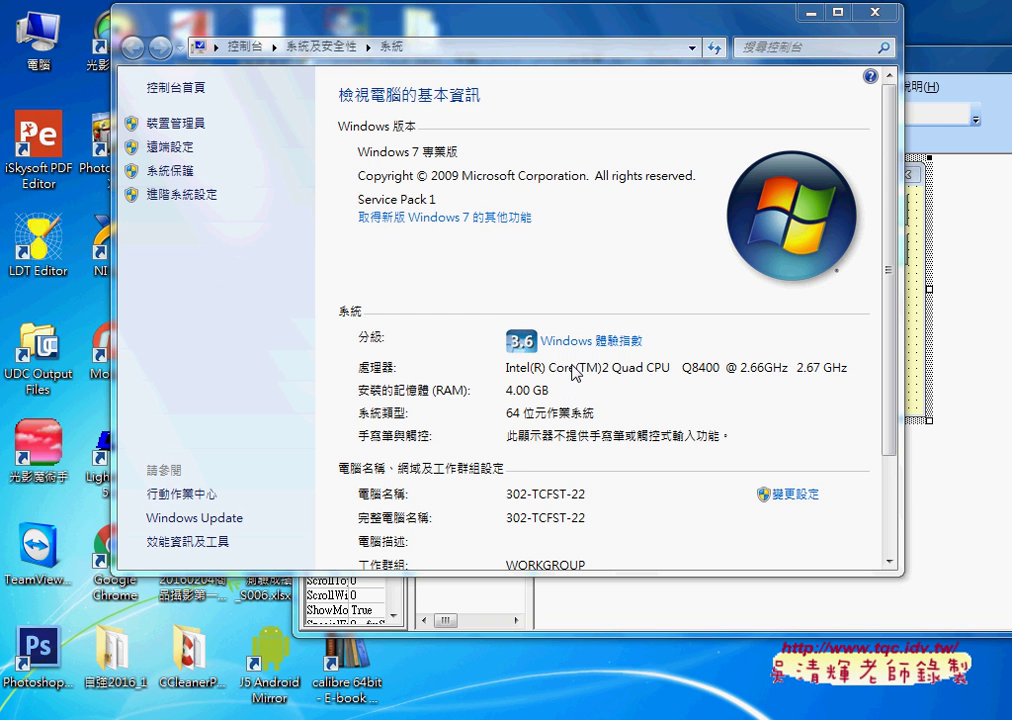
pyautogui.click(875, 13)
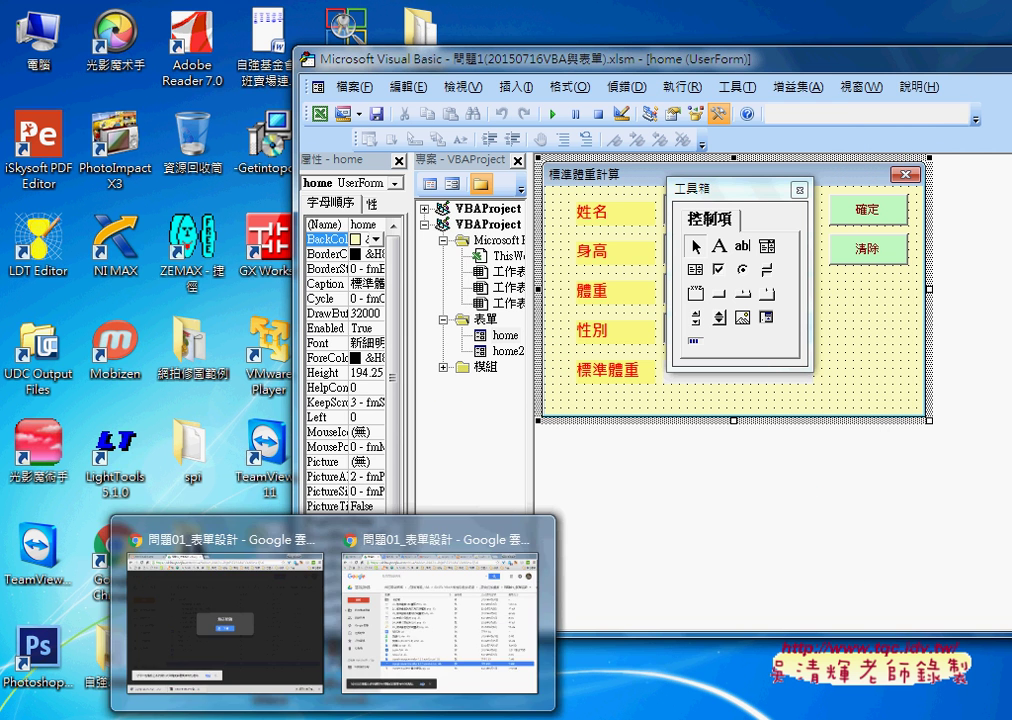
pyautogui.moveTo(440, 612)
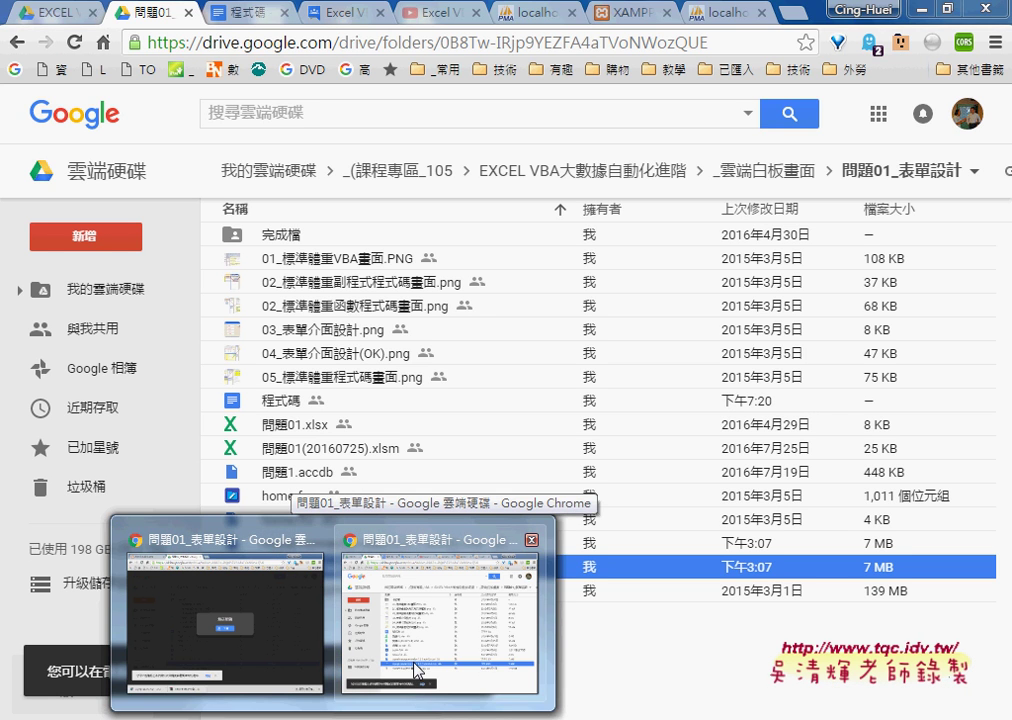
# Show the downloaded mysql-connector-odbc-5.2.7-winx64.msi in its drive D: folder via Chrome's Downloads.
pyautogui.click(418, 668)
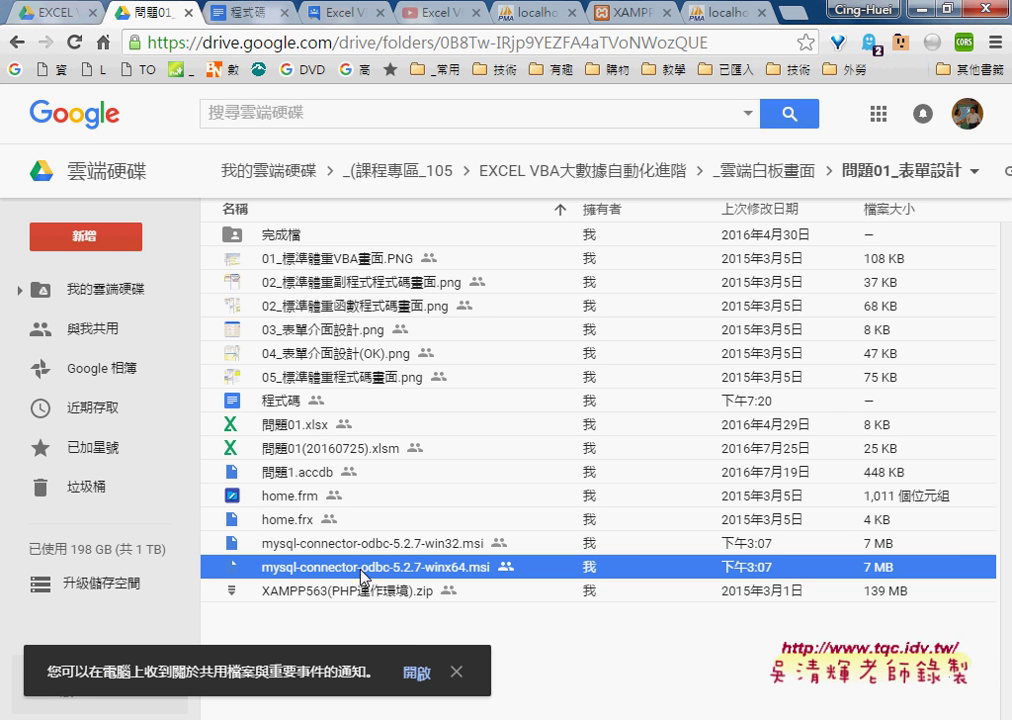
pyautogui.click(995, 43)
pyautogui.click(849, 173)
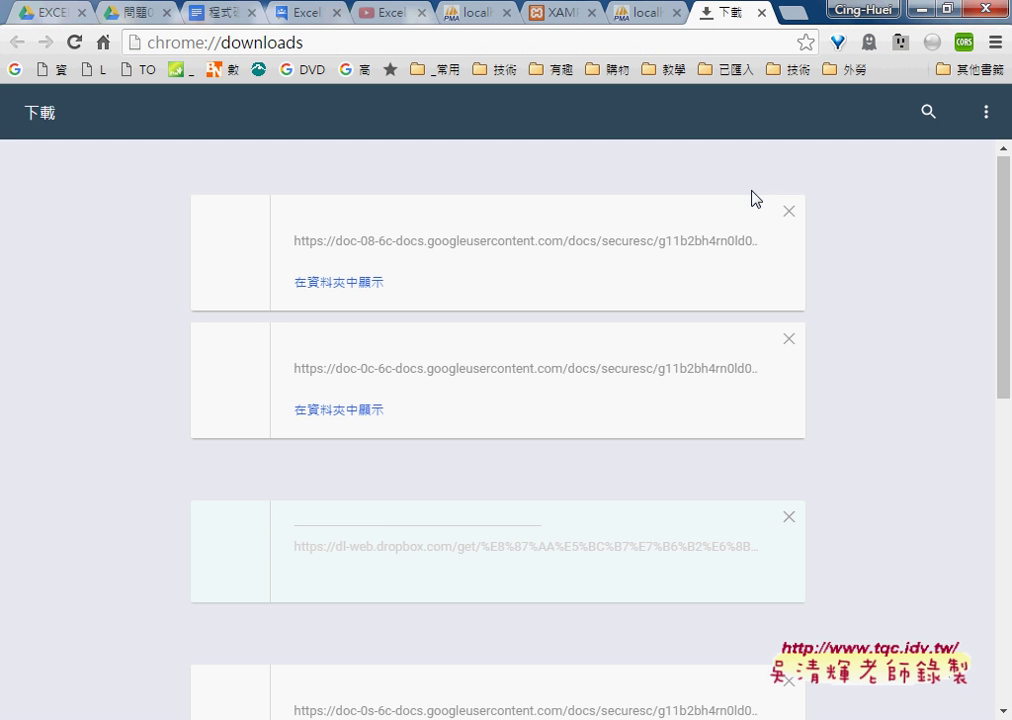
pyautogui.click(372, 281)
# Run the winx64 installer, accept the license, complete the typical MySQL Connector/ODBC 5.2 install, and minimize Explorer.
pyautogui.doubleClick(447, 349)
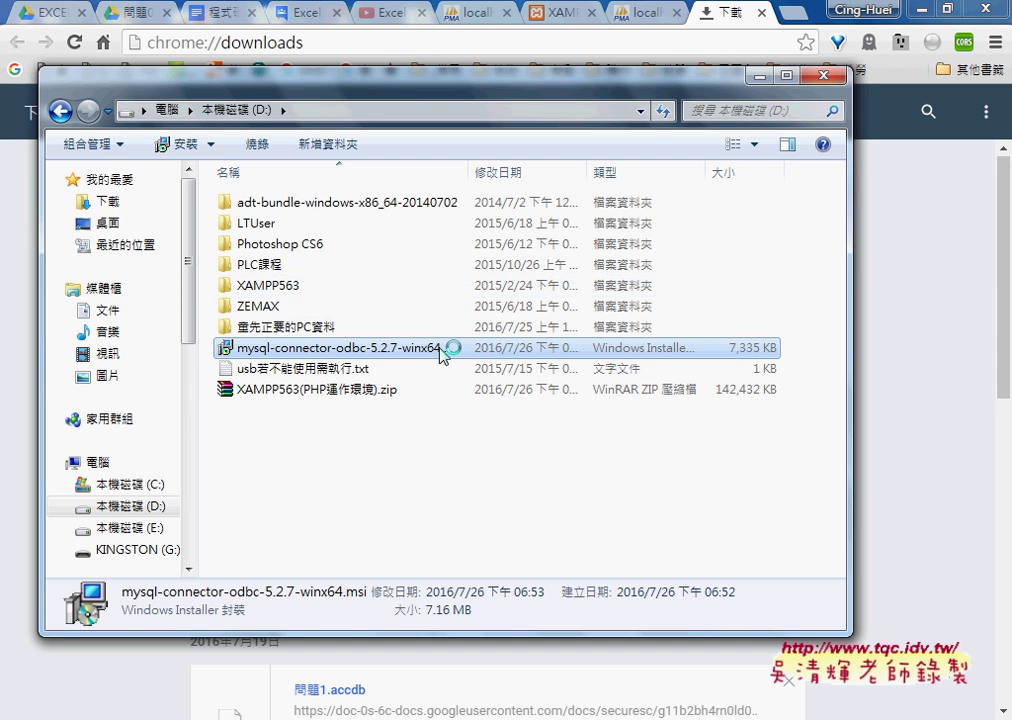
pyautogui.click(548, 393)
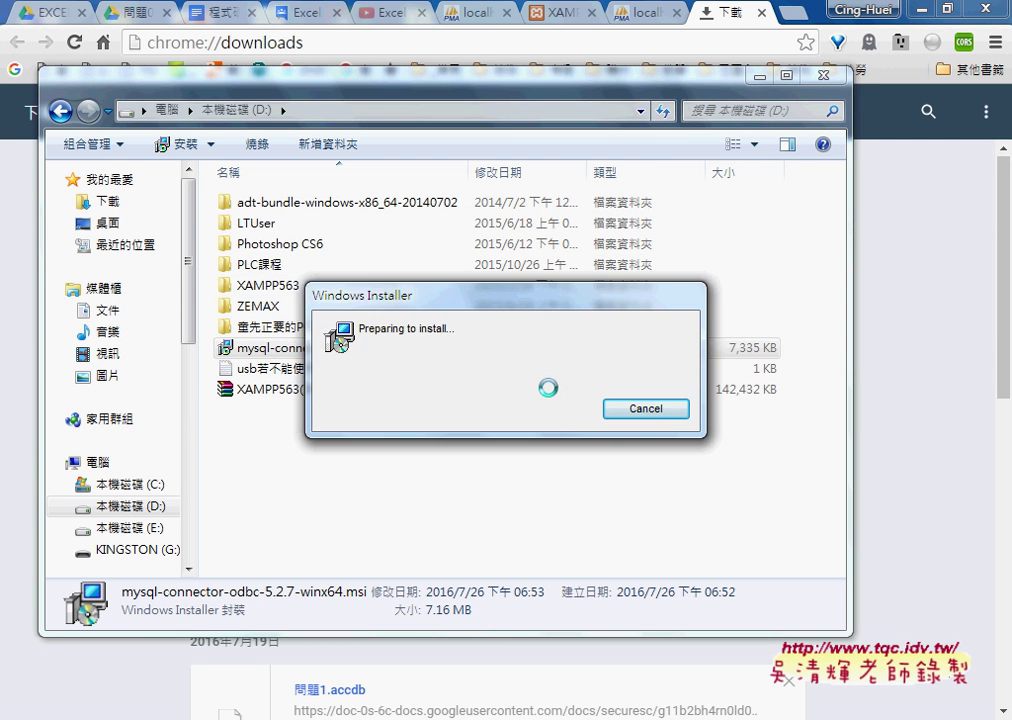
pyautogui.click(605, 527)
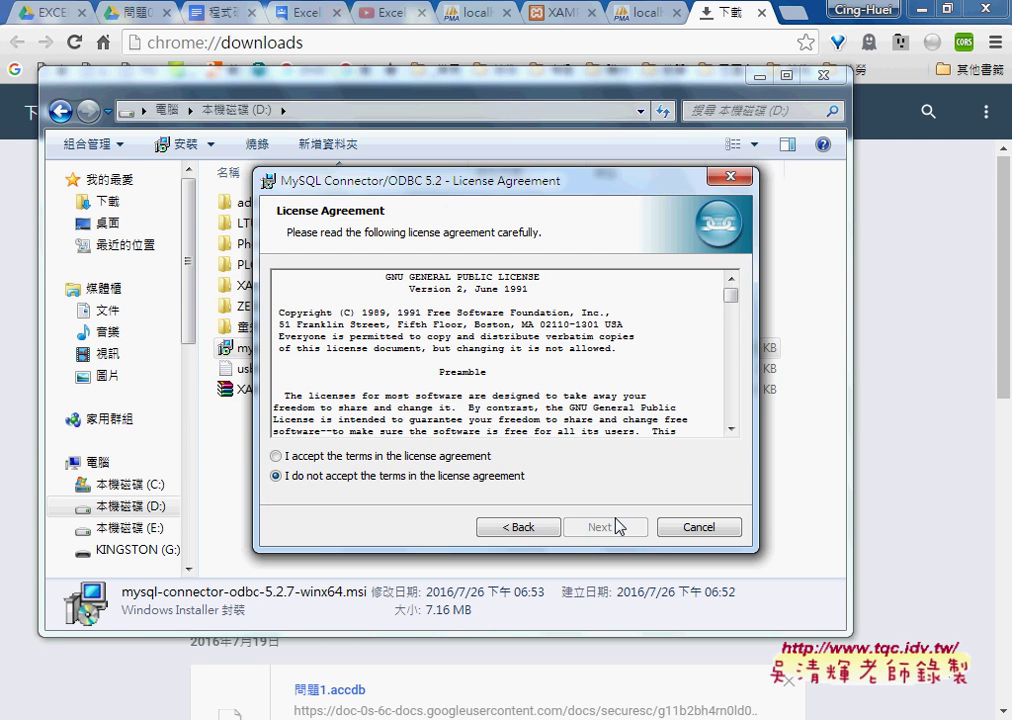
pyautogui.click(402, 457)
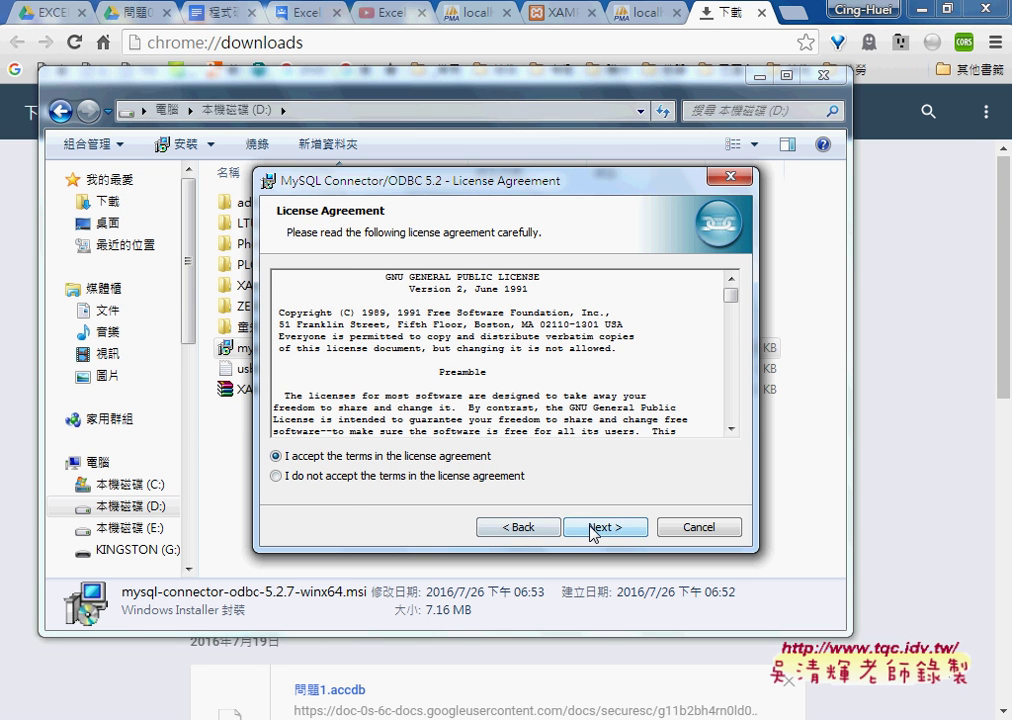
pyautogui.click(596, 529)
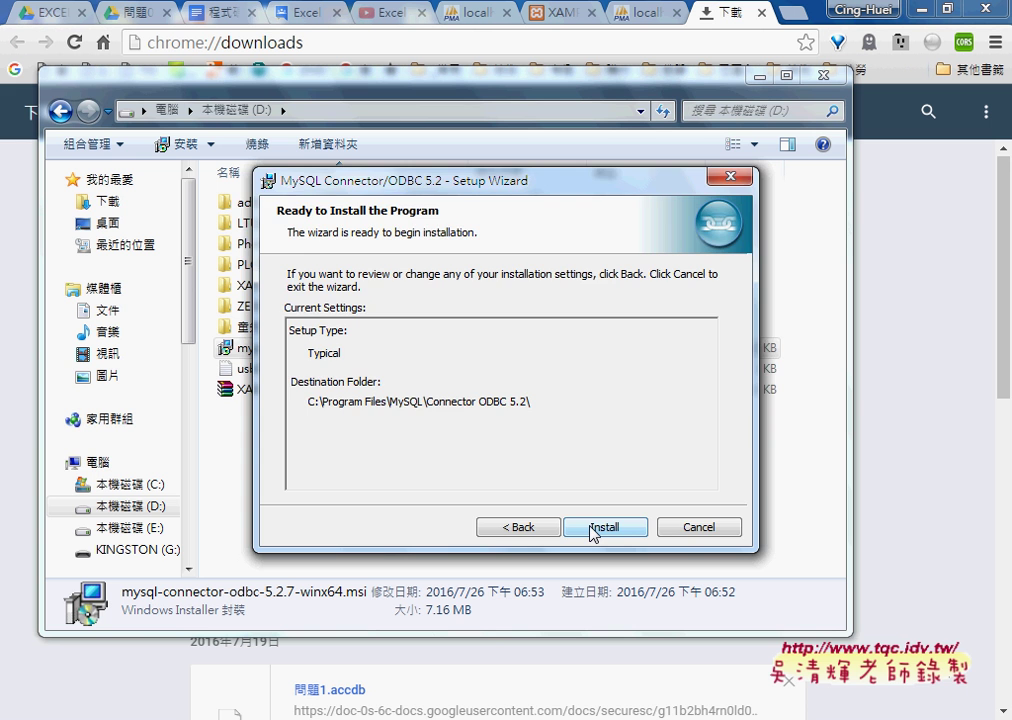
pyautogui.click(592, 529)
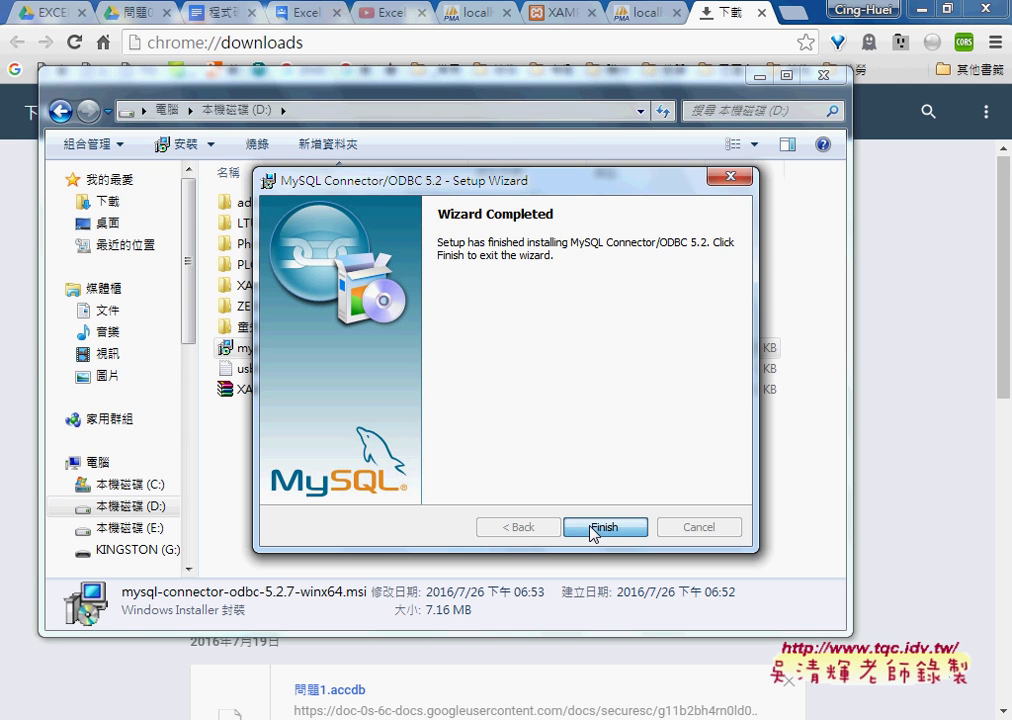
pyautogui.click(591, 530)
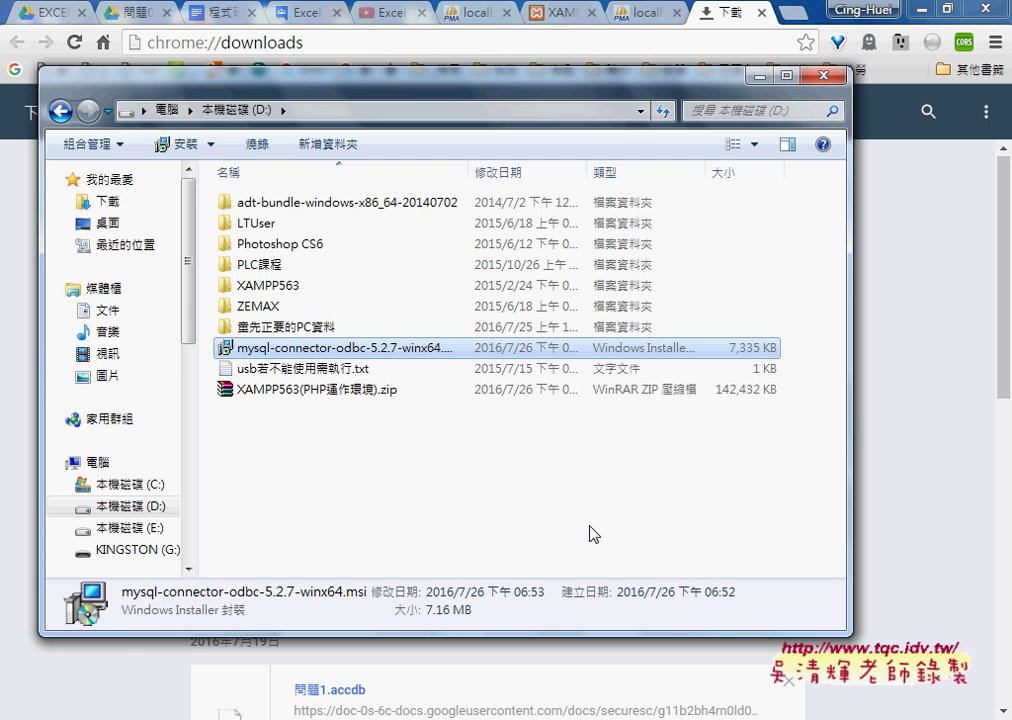
pyautogui.click(760, 75)
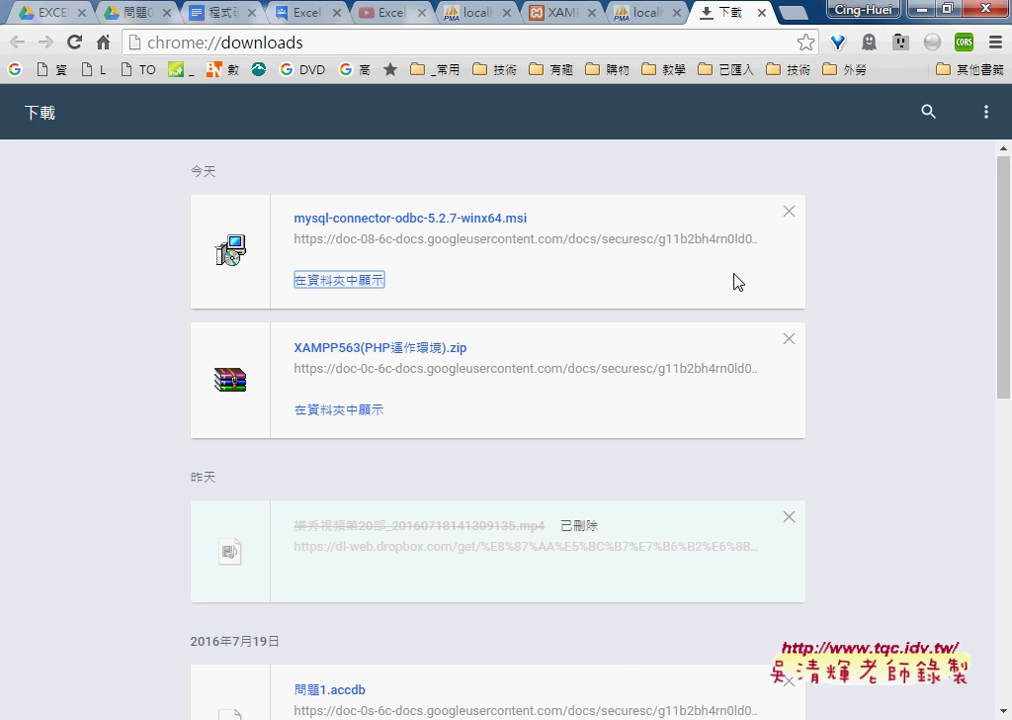
# Cut the 標準體重, 清除 and 啟動表單 buttons from the Excel sheet.
pyautogui.click(314, 668)
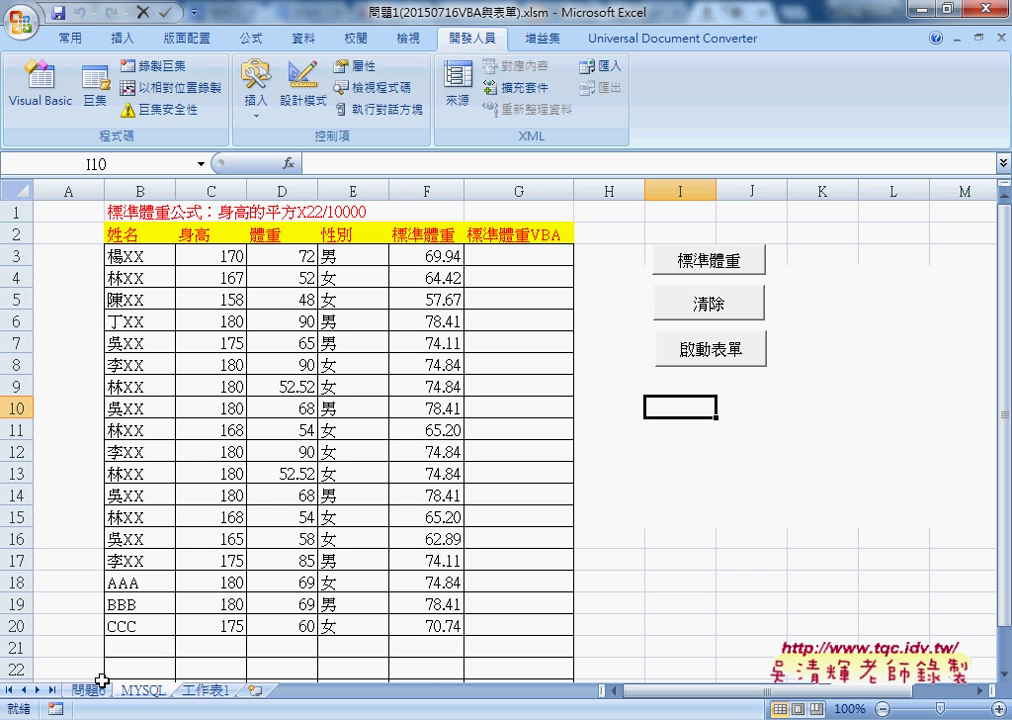
pyautogui.rightClick(705, 265)
pyautogui.click(742, 280)
pyautogui.rightClick(728, 292)
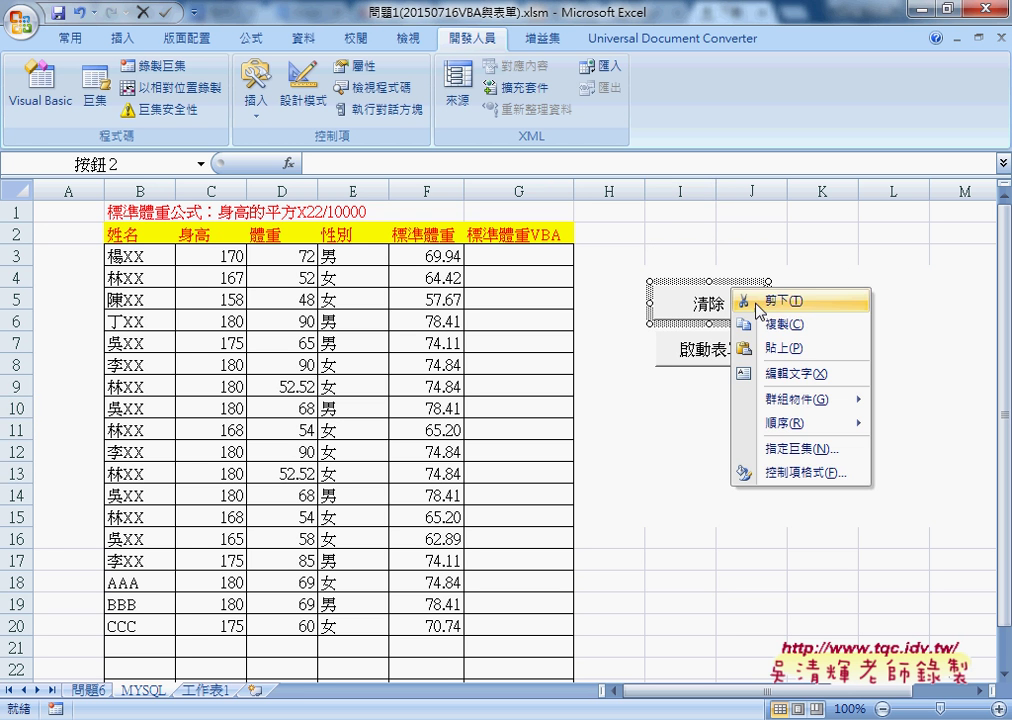
pyautogui.click(746, 298)
pyautogui.rightClick(712, 352)
pyautogui.click(744, 363)
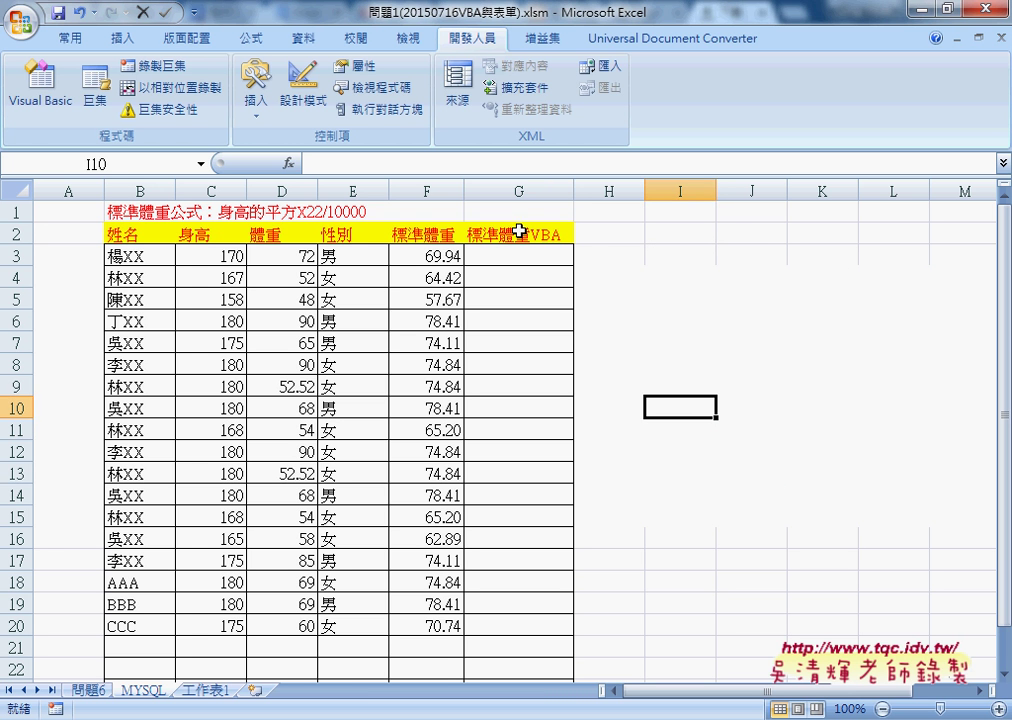
# Delete the 標準體重VBA column G, select the last row B20:F20, and open Visual Basic.
pyautogui.click(518, 191)
pyautogui.rightClick(515, 312)
pyautogui.click(565, 437)
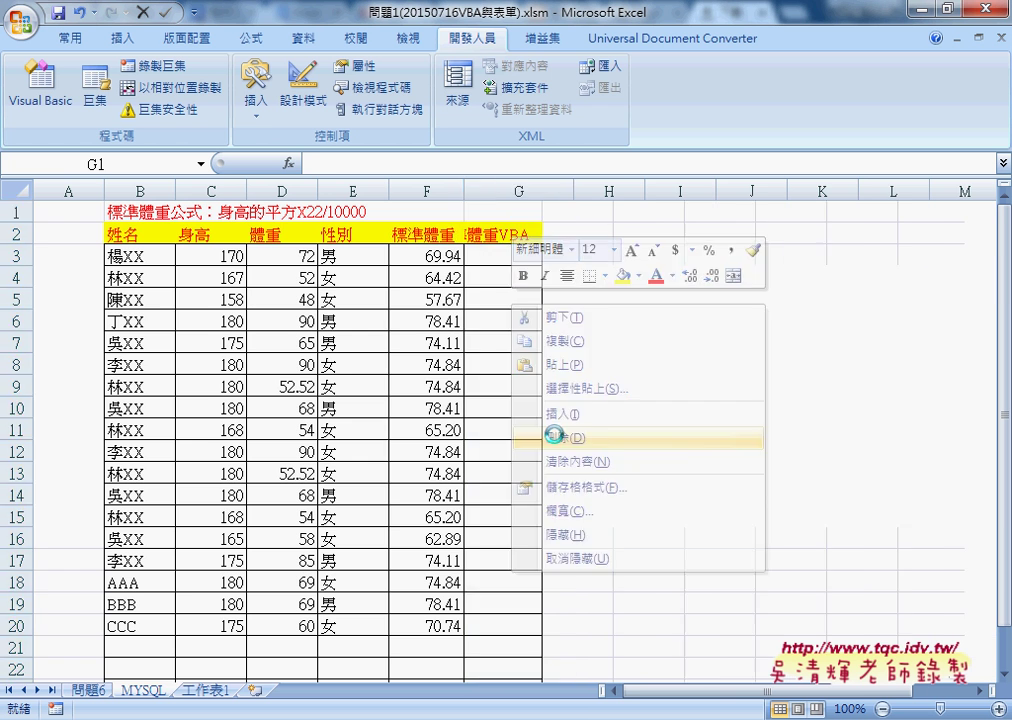
pyautogui.moveTo(136, 235)
pyautogui.mouseDown()
pyautogui.moveTo(212, 375)
pyautogui.moveTo(443, 626)
pyautogui.mouseUp()
pyautogui.scroll(-2, 488, 596)
pyautogui.moveTo(142, 500); pyautogui.dragTo(435, 497)
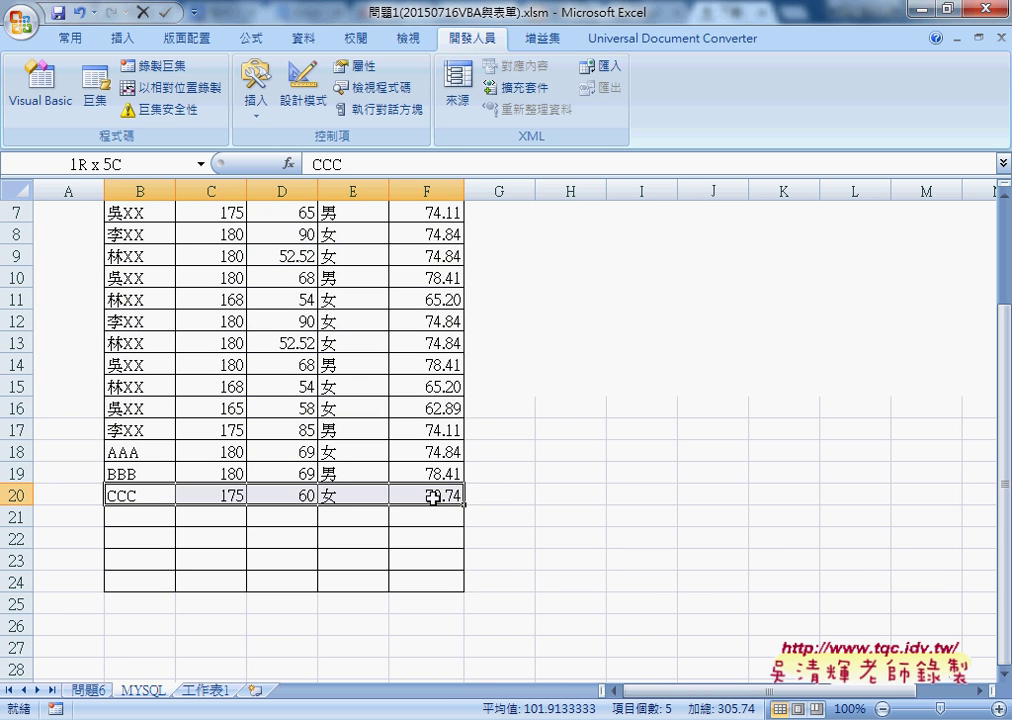
pyautogui.scroll(2, 515, 497)
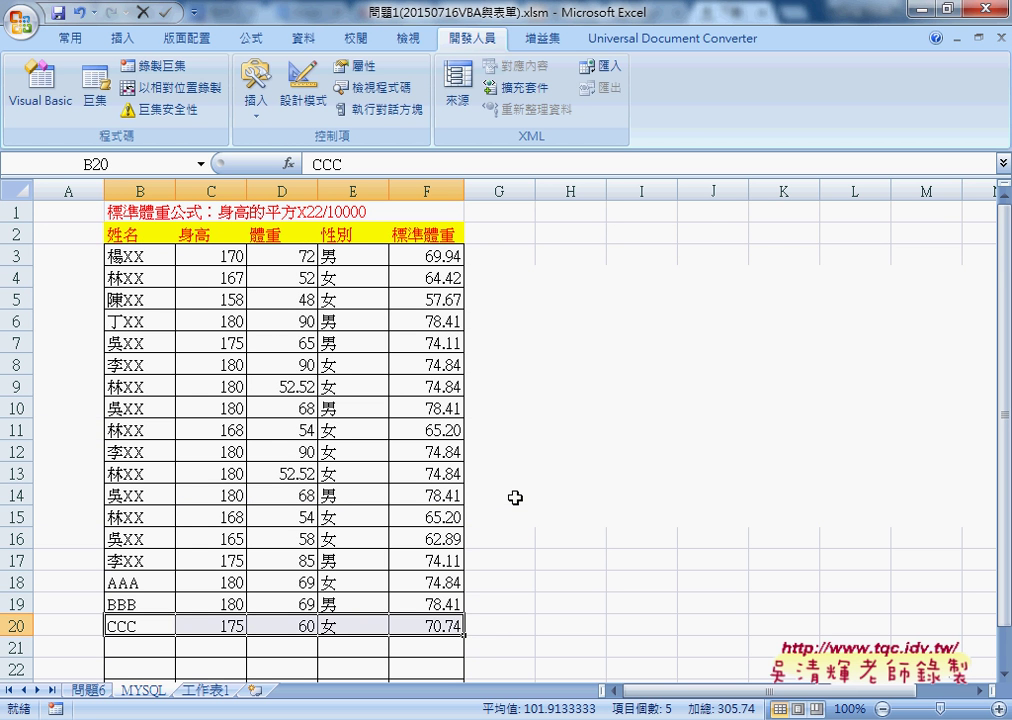
pyautogui.click(37, 95)
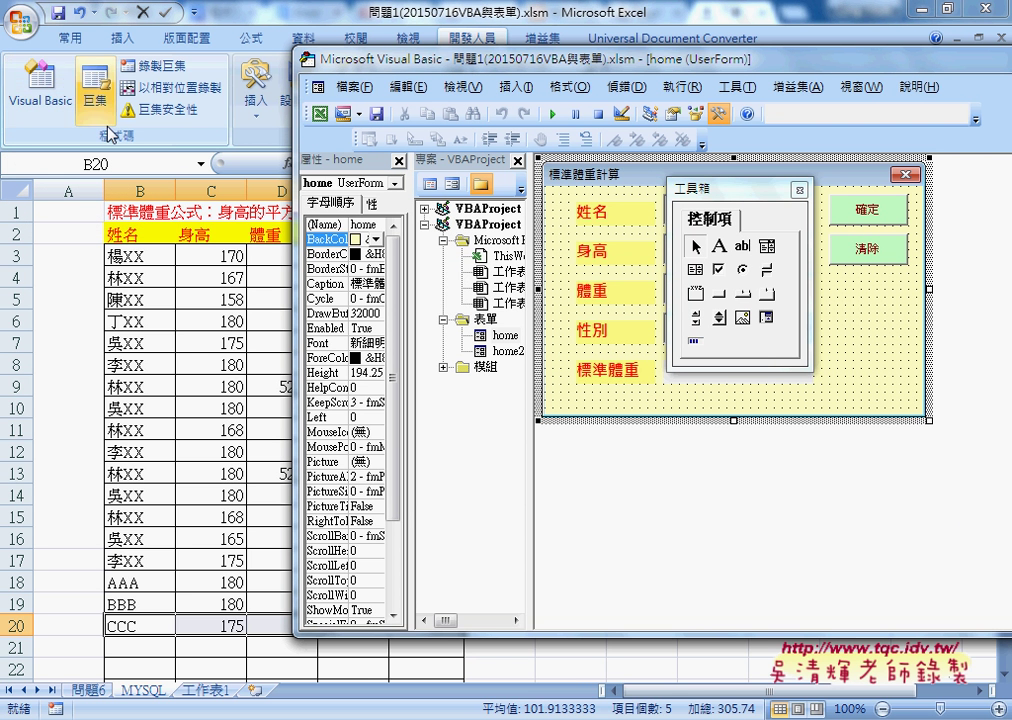
# Close the home form designer, open Module1, and place the cursor after Sub 啟動表單's End Sub.
pyautogui.moveTo(805, 60); pyautogui.dragTo(518, 58)
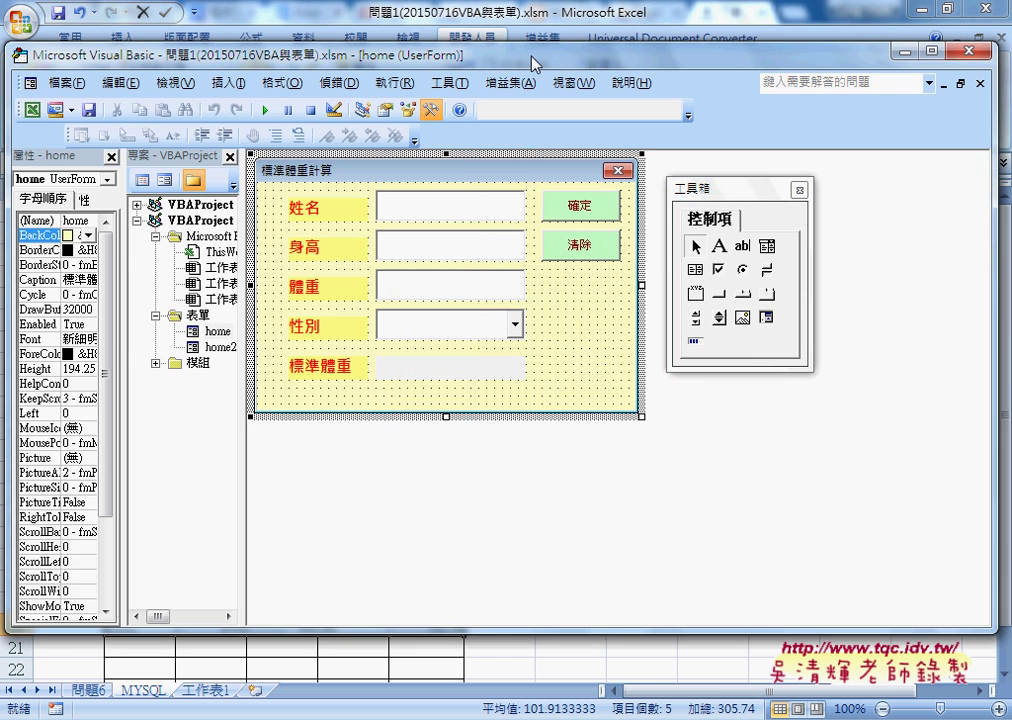
pyautogui.click(978, 83)
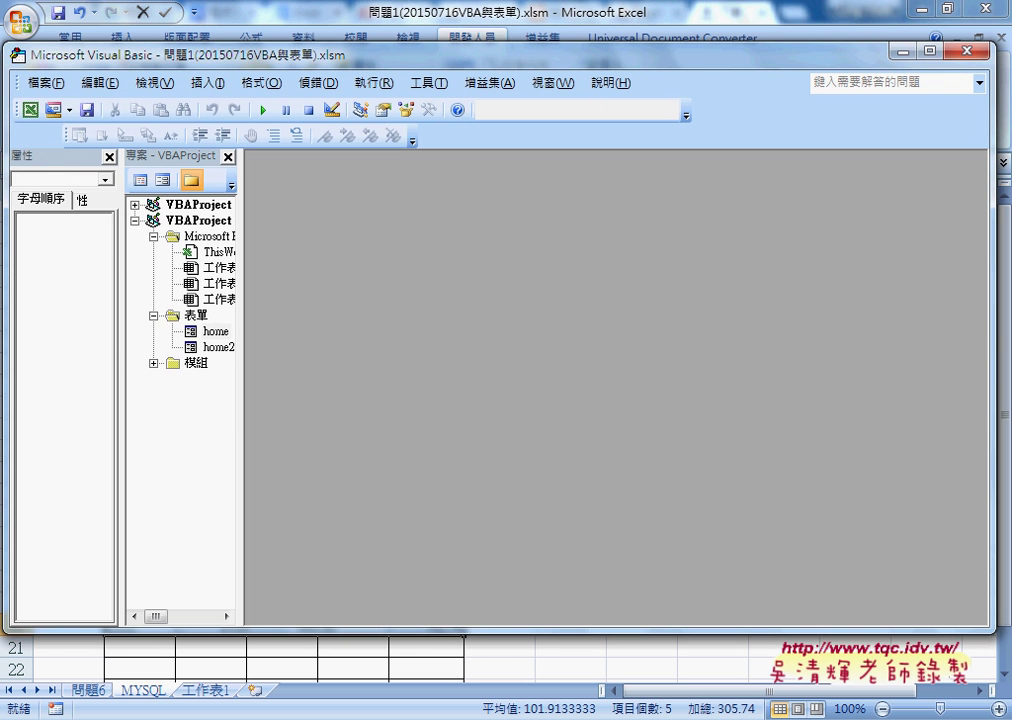
pyautogui.click(153, 363)
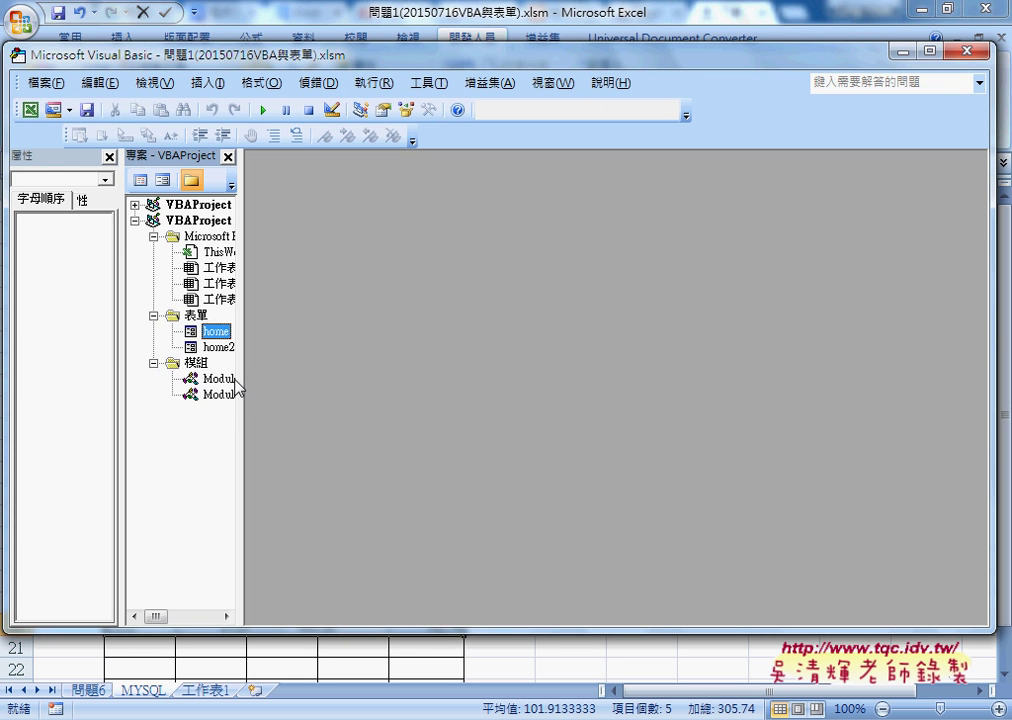
pyautogui.moveTo(238, 389); pyautogui.dragTo(345, 390)
pyautogui.doubleClick(225, 379)
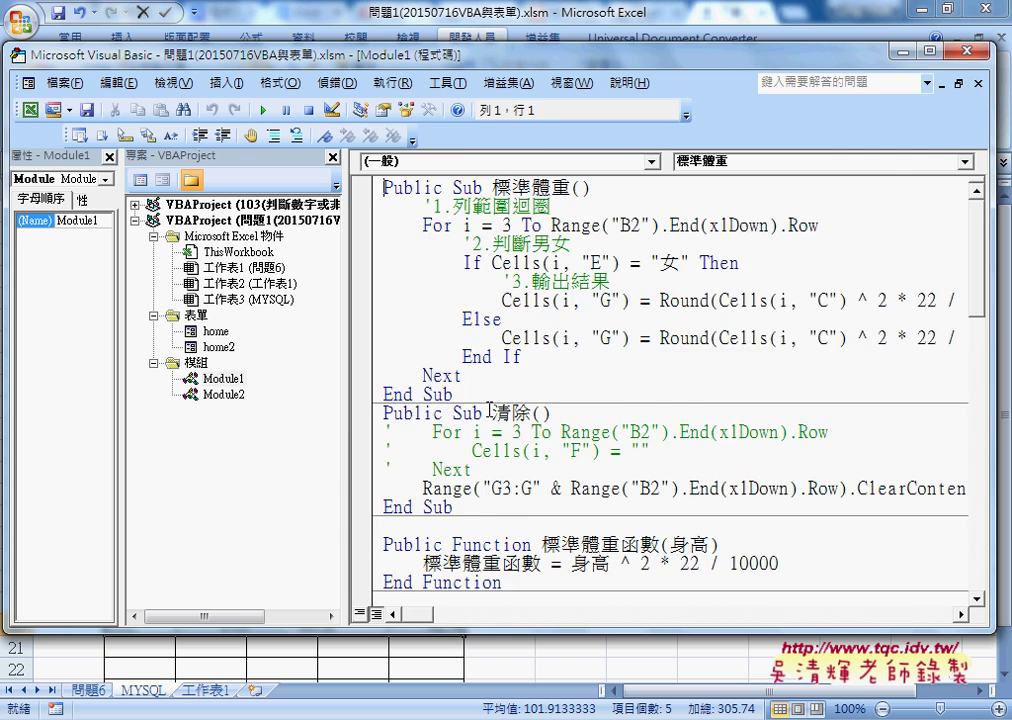
pyautogui.scroll(-4, 494, 415)
pyautogui.scroll(-4, 494, 415)
pyautogui.scroll(-8, 494, 415)
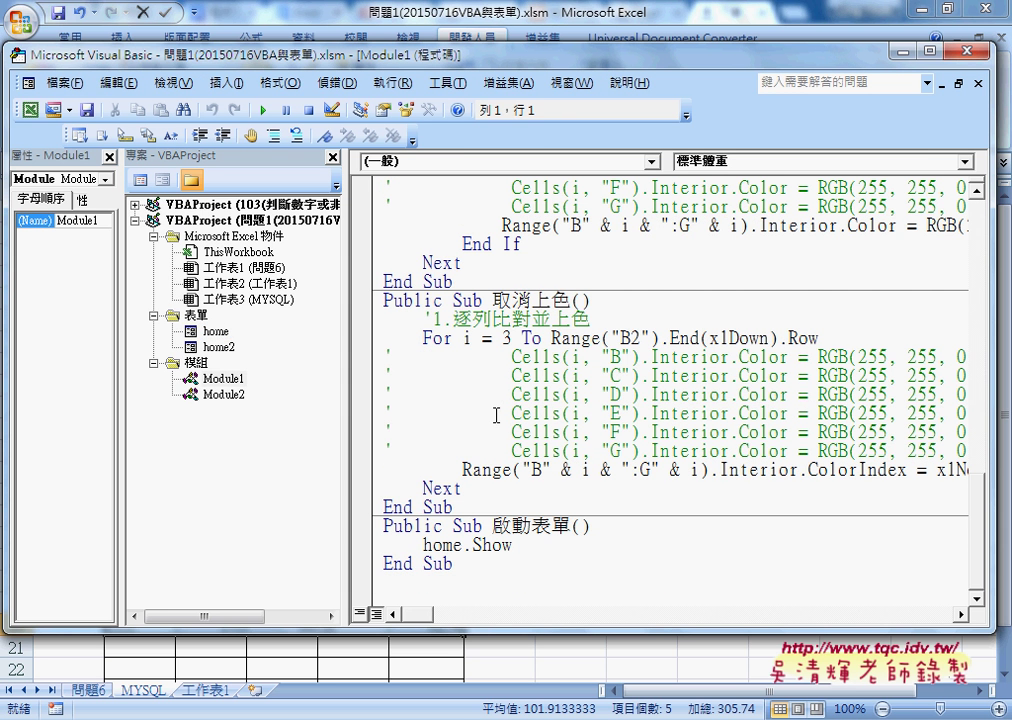
pyautogui.click(430, 590)
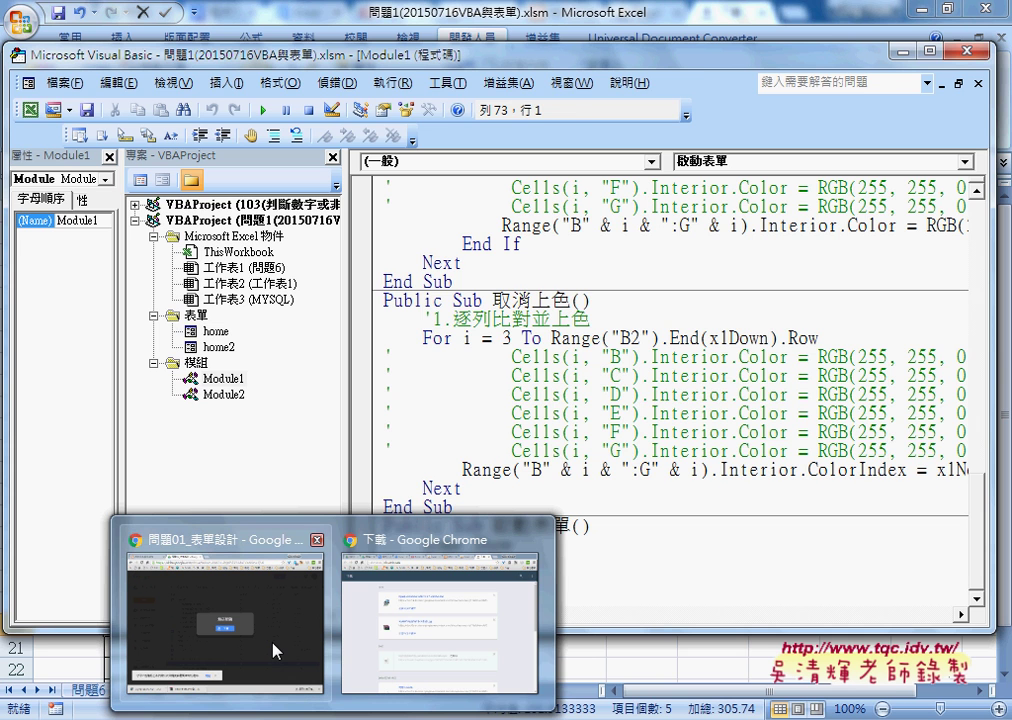
# Select the whole Sub 新增單筆() block in the 程式碼 doc, then return to the VBA editor.
pyautogui.click(274, 645)
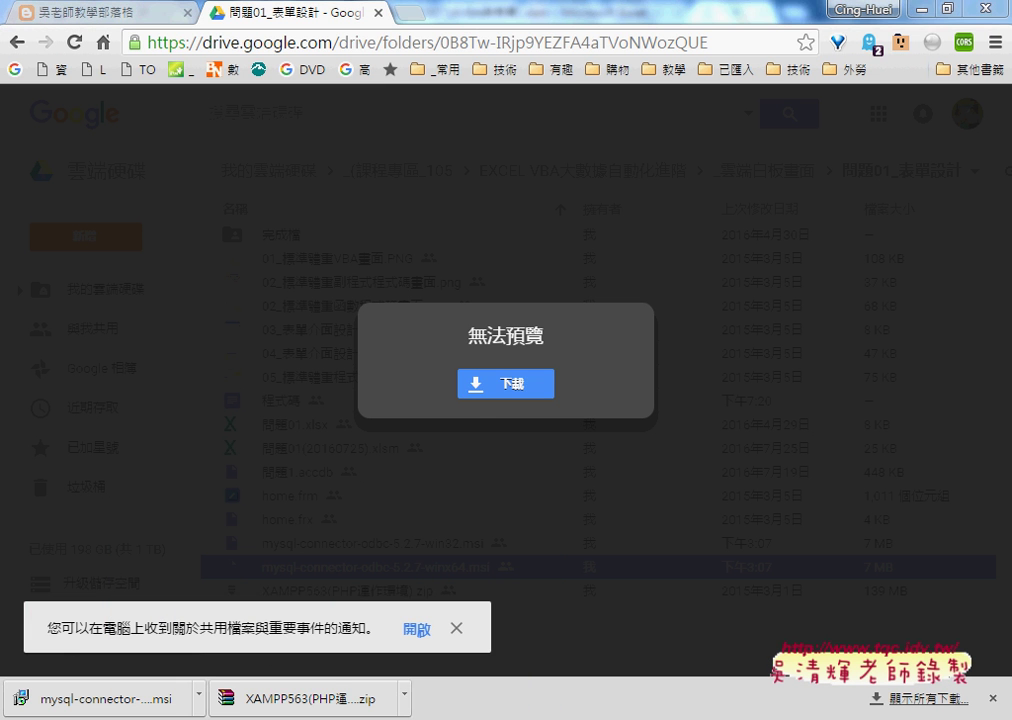
pyautogui.click(402, 655)
pyautogui.click(188, 12)
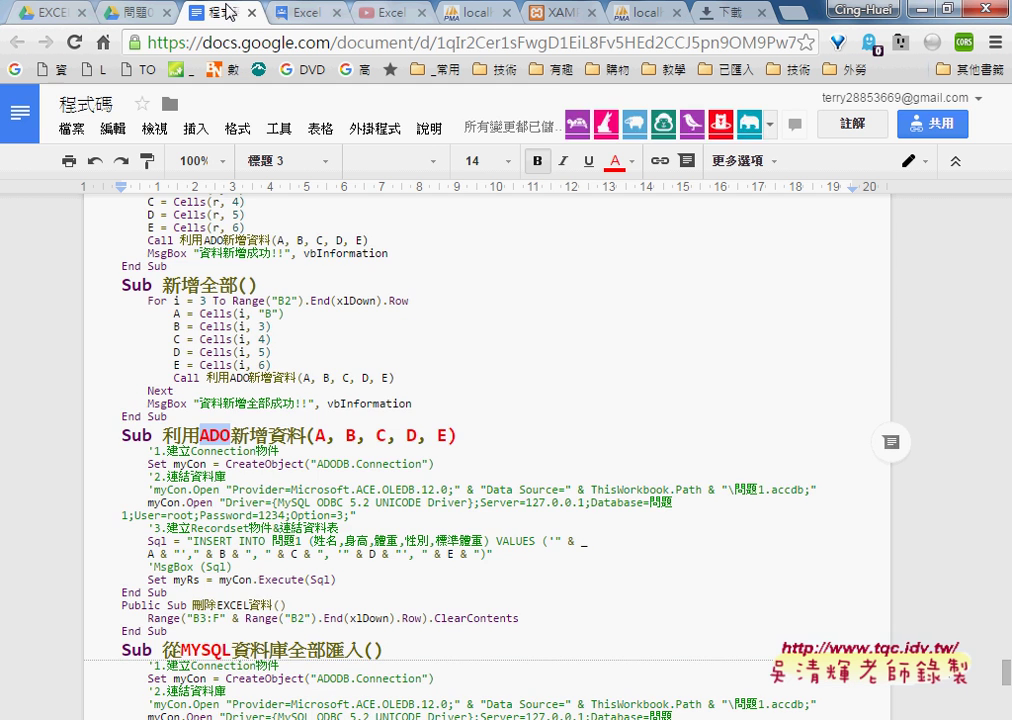
pyautogui.scroll(2, 374, 354)
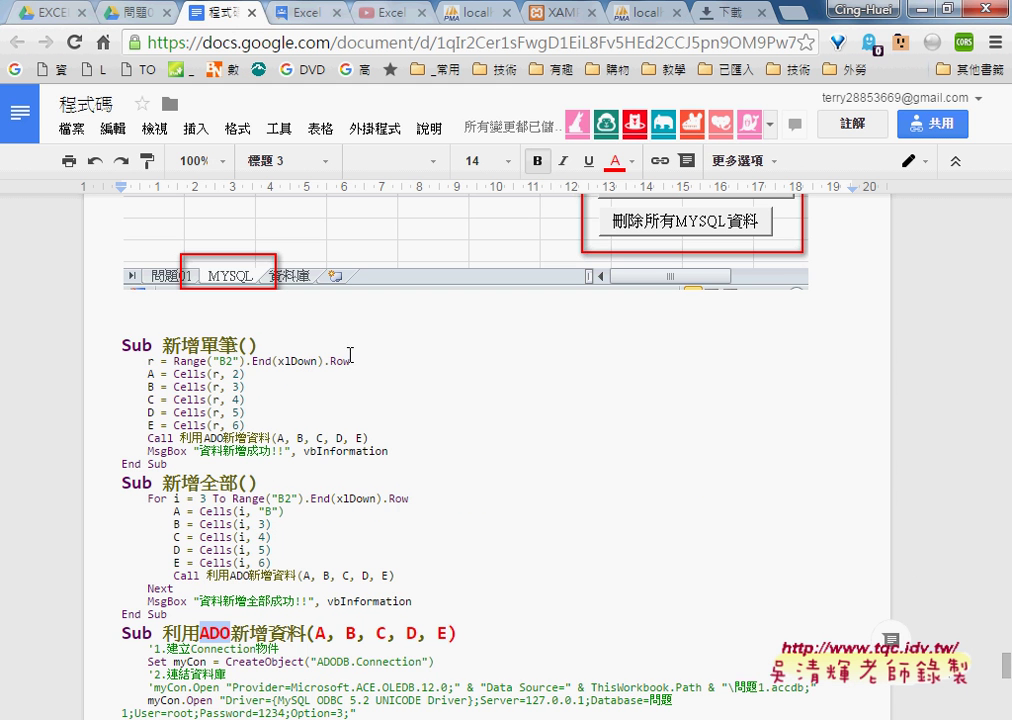
pyautogui.doubleClick(140, 345)
pyautogui.moveTo(163, 343); pyautogui.dragTo(267, 465)
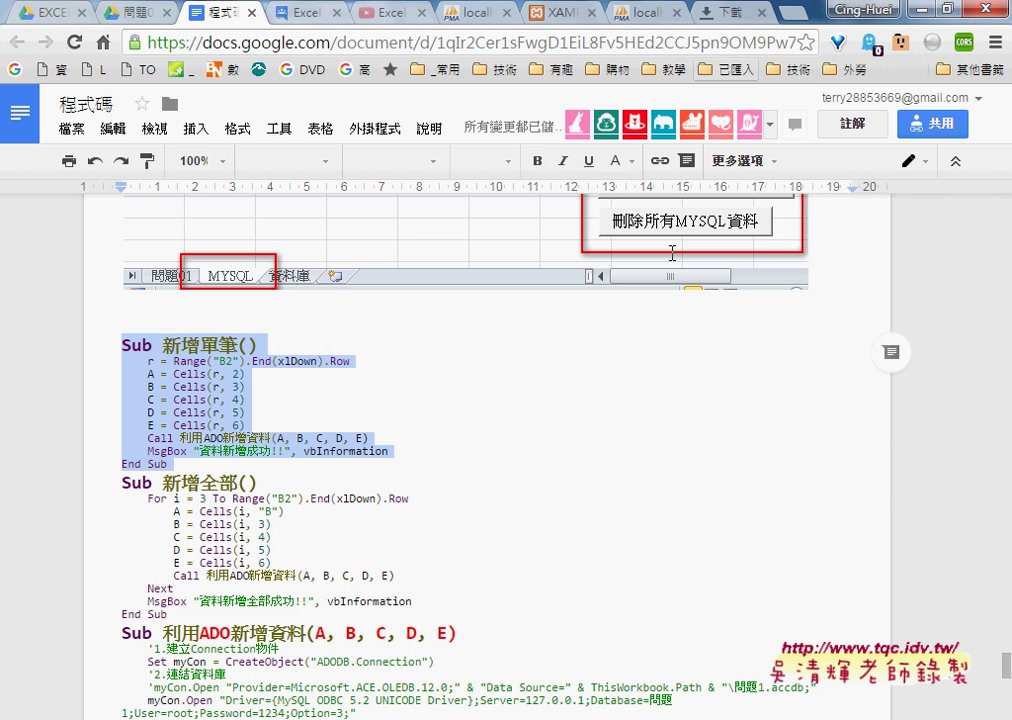
pyautogui.hotkey('alt', 'Tab')
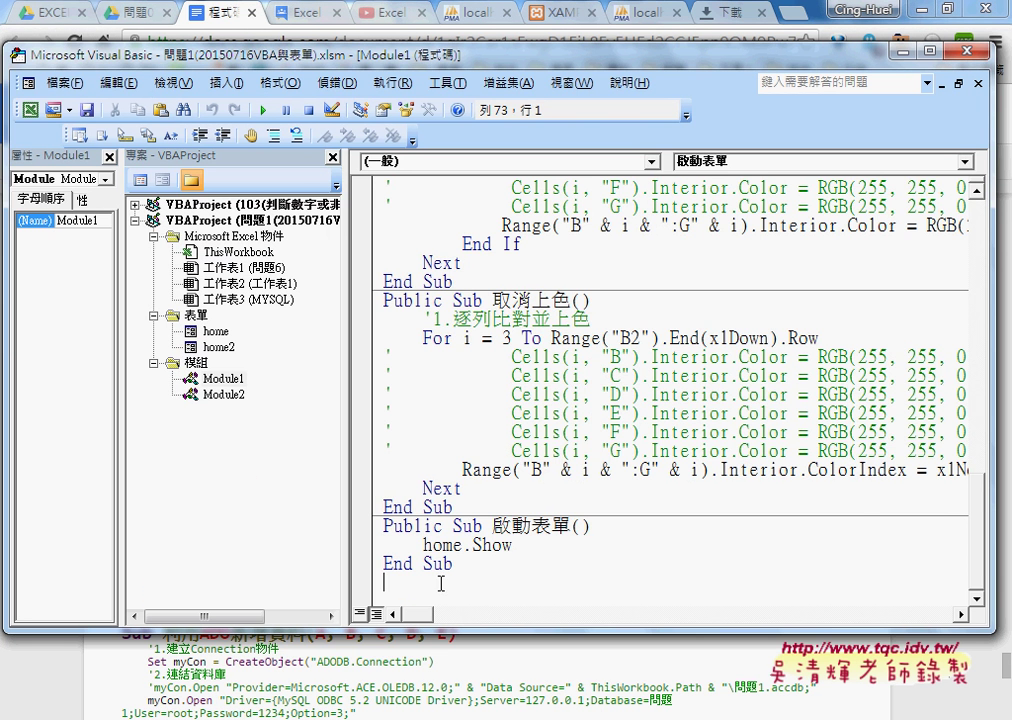
# Paste Sub 新增單筆() into Module2, highlight Range("B2").End(xlDown).Row, and move the editor beside the worksheet.
pyautogui.doubleClick(226, 395)
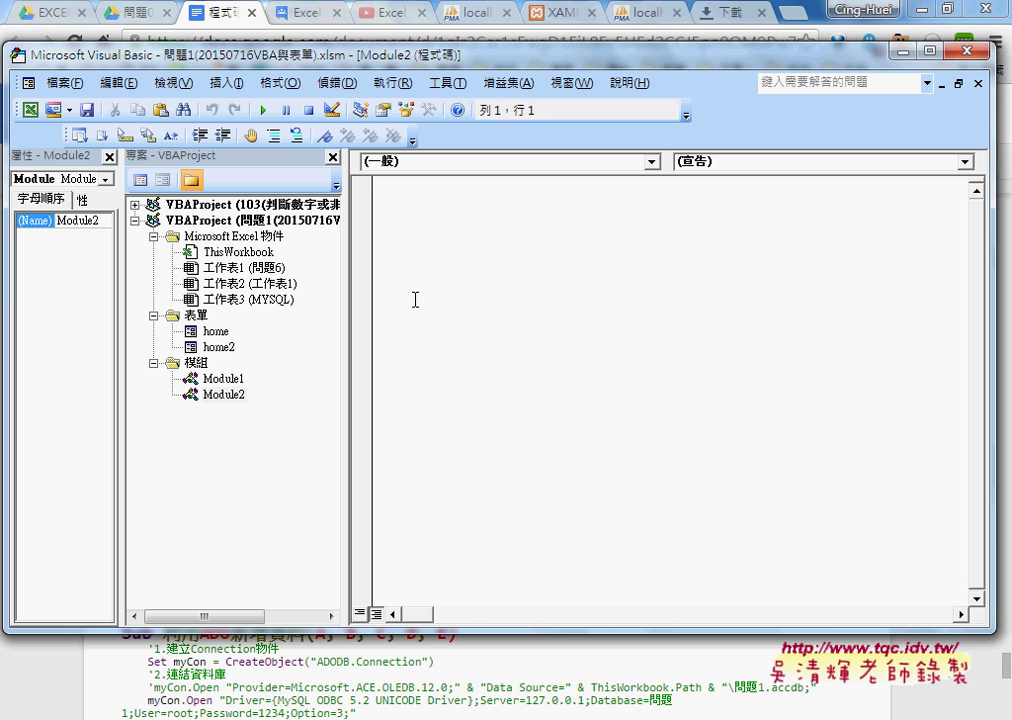
pyautogui.write('Sub 新增單筆()     r = Range("B2").End(xlDown).Row     A = Cells(r, 2)     B = Cells(r, 3)     C = Cells(r, 4)     D = Cells(r, 5)     E = Cells(r, 6)     Call 利用ADO新增資料(A, B, C, D, E)     MsgBox "資料新增成功!!", vbInformation End Sub')
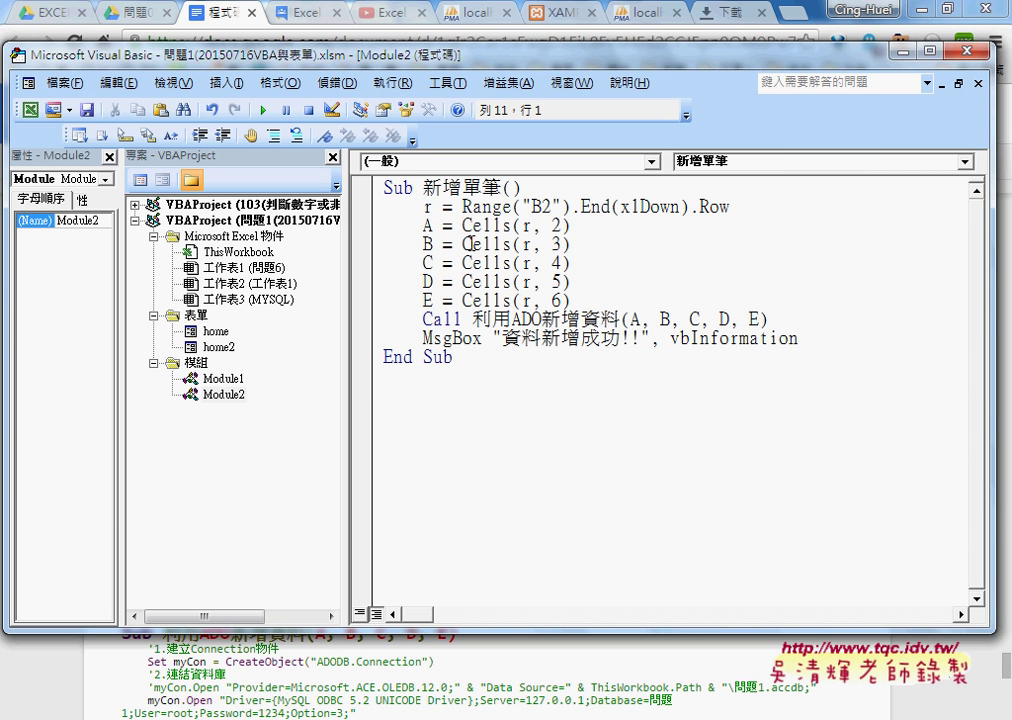
pyautogui.doubleClick(427, 206)
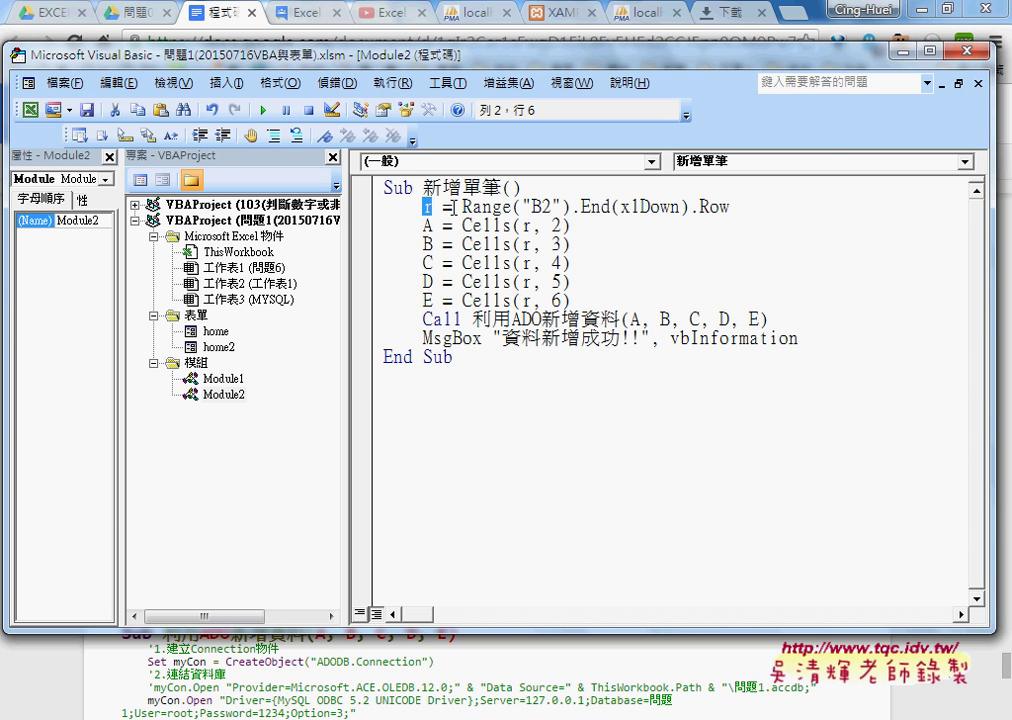
pyautogui.moveTo(461, 206)
pyautogui.mouseDown()
pyautogui.moveTo(720, 218)
pyautogui.moveTo(745, 210)
pyautogui.mouseUp()
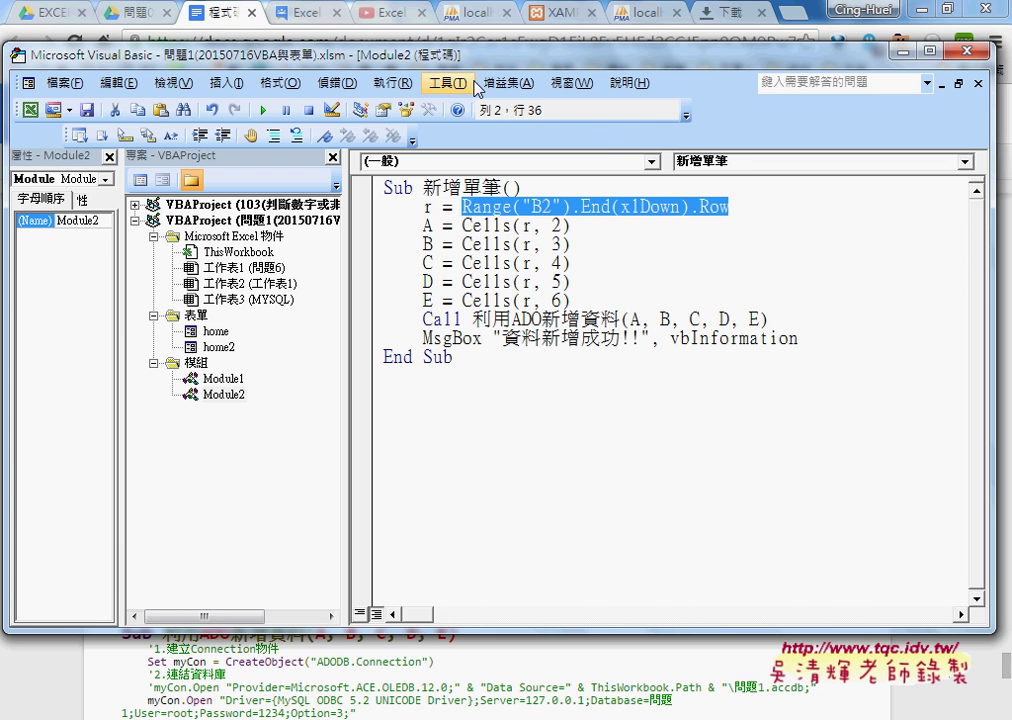
pyautogui.click(800, 14)
pyautogui.click(919, 12)
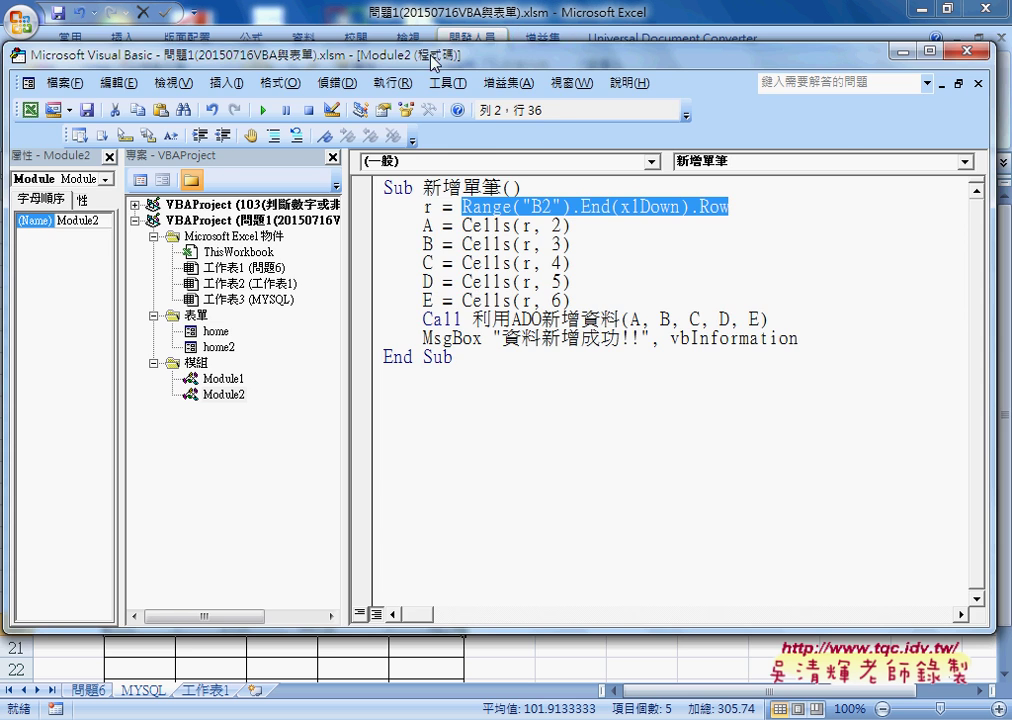
pyautogui.moveTo(431, 56); pyautogui.dragTo(742, 76)
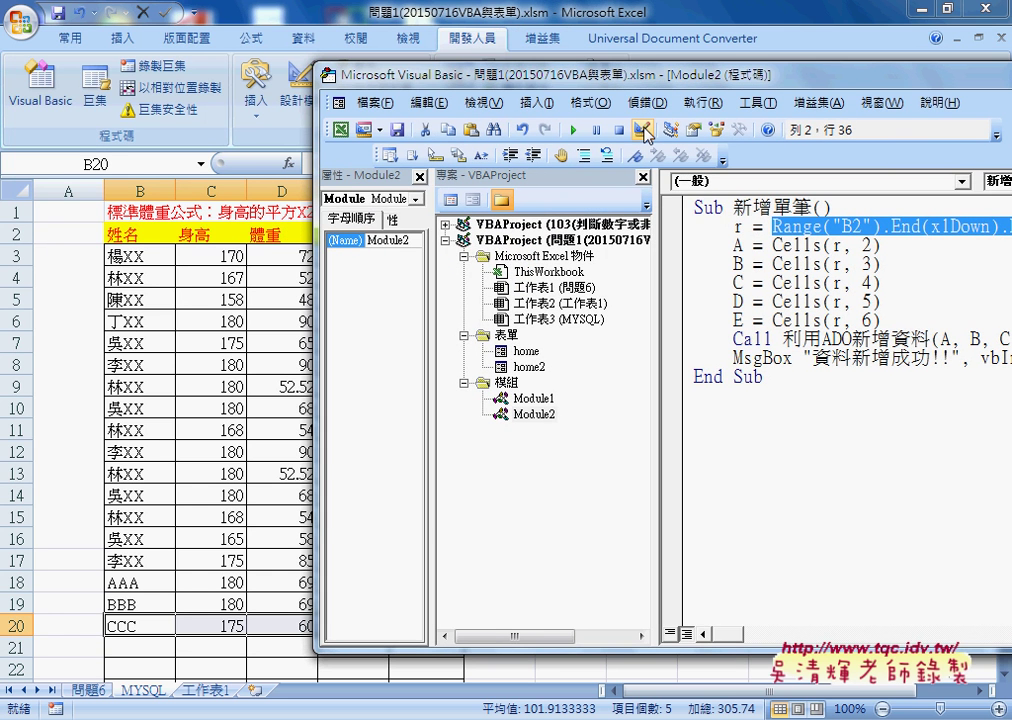
# Mark up last data row 20, column B, and the Range("B2").End(xlDown) row variable r.
pyautogui.click(645, 135)
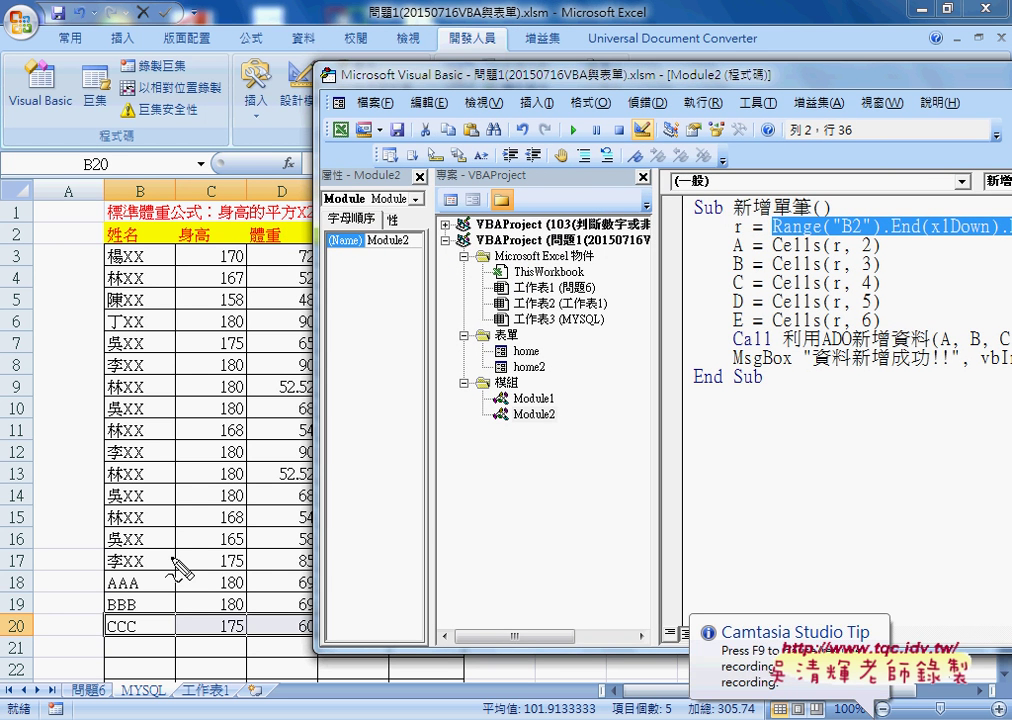
pyautogui.moveTo(92, 603)
pyautogui.mouseDown()
pyautogui.moveTo(98, 642)
pyautogui.moveTo(395, 605)
pyautogui.moveTo(95, 602)
pyautogui.mouseUp()
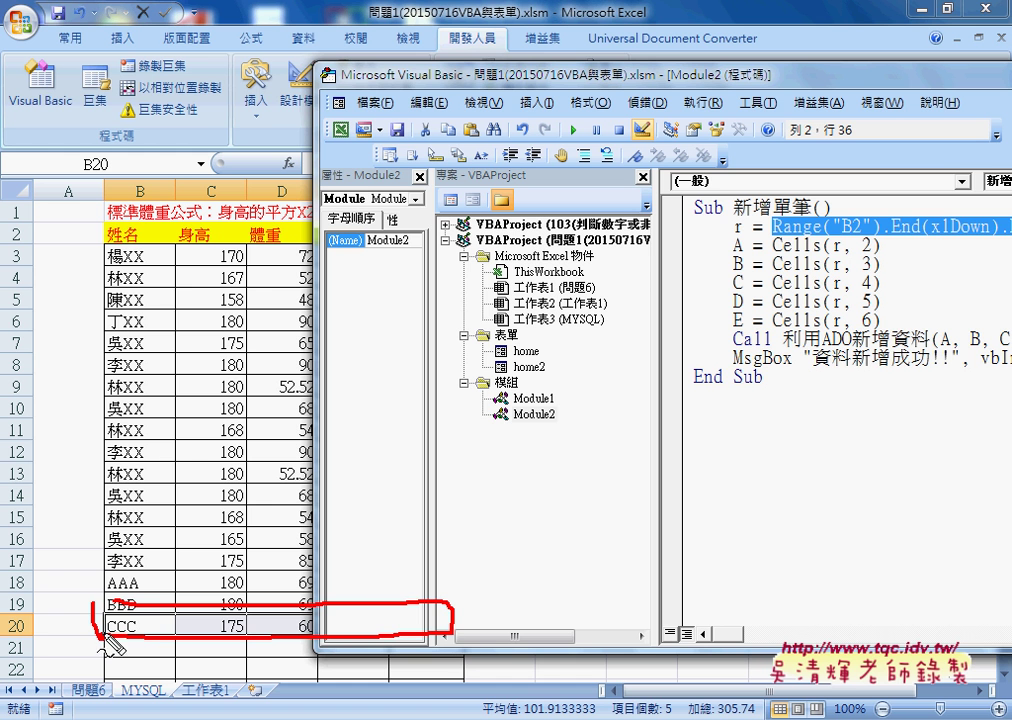
pyautogui.moveTo(141, 256)
pyautogui.mouseDown()
pyautogui.moveTo(104, 266)
pyautogui.moveTo(148, 262)
pyautogui.moveTo(112, 384)
pyautogui.moveTo(140, 376)
pyautogui.mouseUp()
pyautogui.moveTo(772, 241); pyautogui.dragTo(995, 241)
pyautogui.moveTo(748, 217)
pyautogui.mouseDown()
pyautogui.moveTo(724, 238)
pyautogui.moveTo(746, 232)
pyautogui.mouseUp()
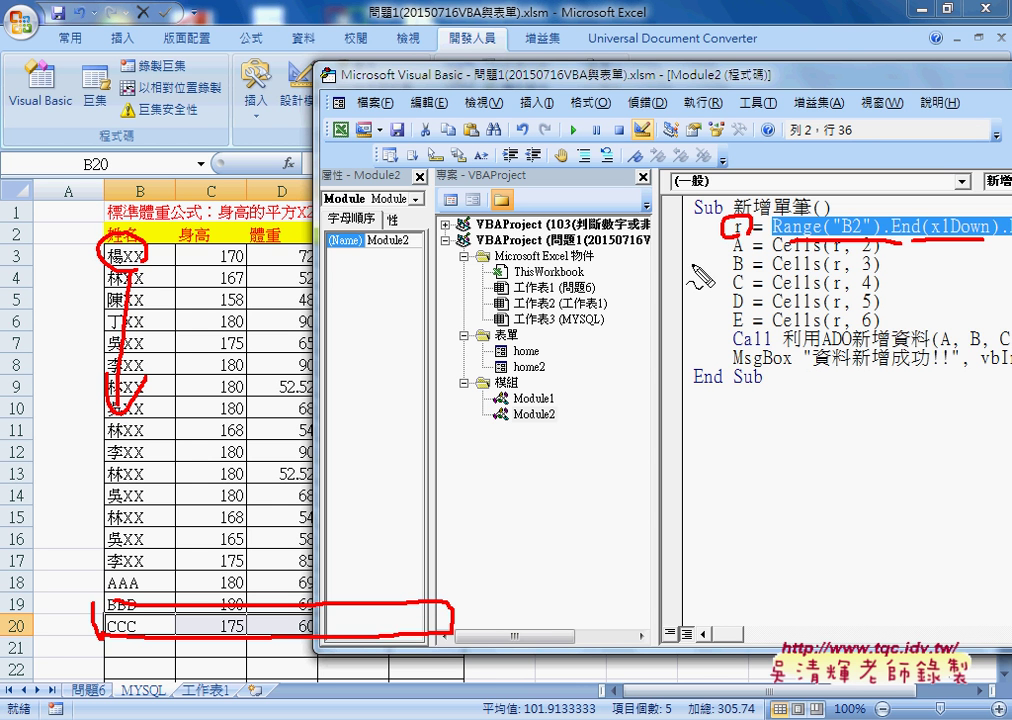
pyautogui.moveTo(30, 645)
pyautogui.mouseDown()
pyautogui.moveTo(4, 628)
pyautogui.moveTo(28, 613)
pyautogui.mouseUp()
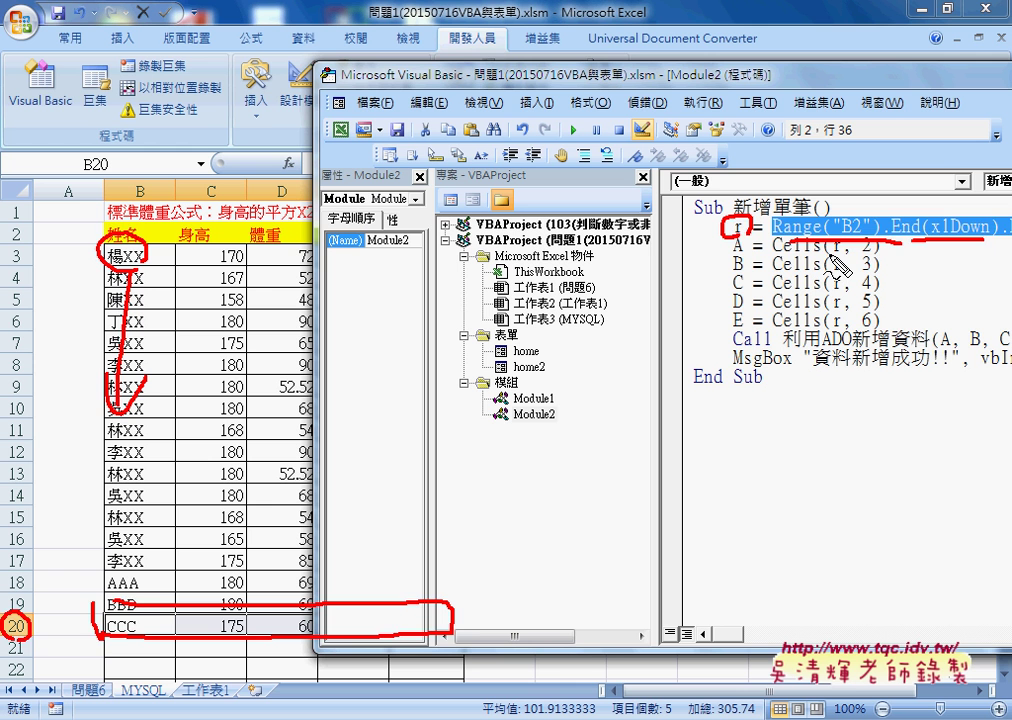
pyautogui.press('Escape')
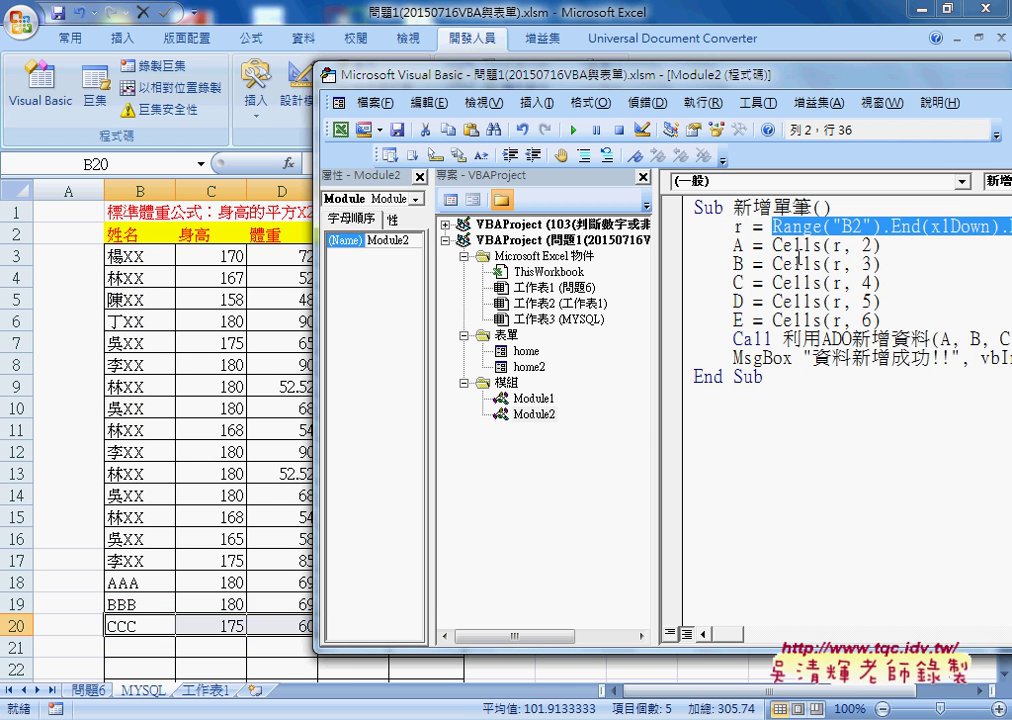
# Change the first Cells(r, 2) to Cells(r, "B") in the 新增單筆 sub.
pyautogui.doubleClick(737, 245)
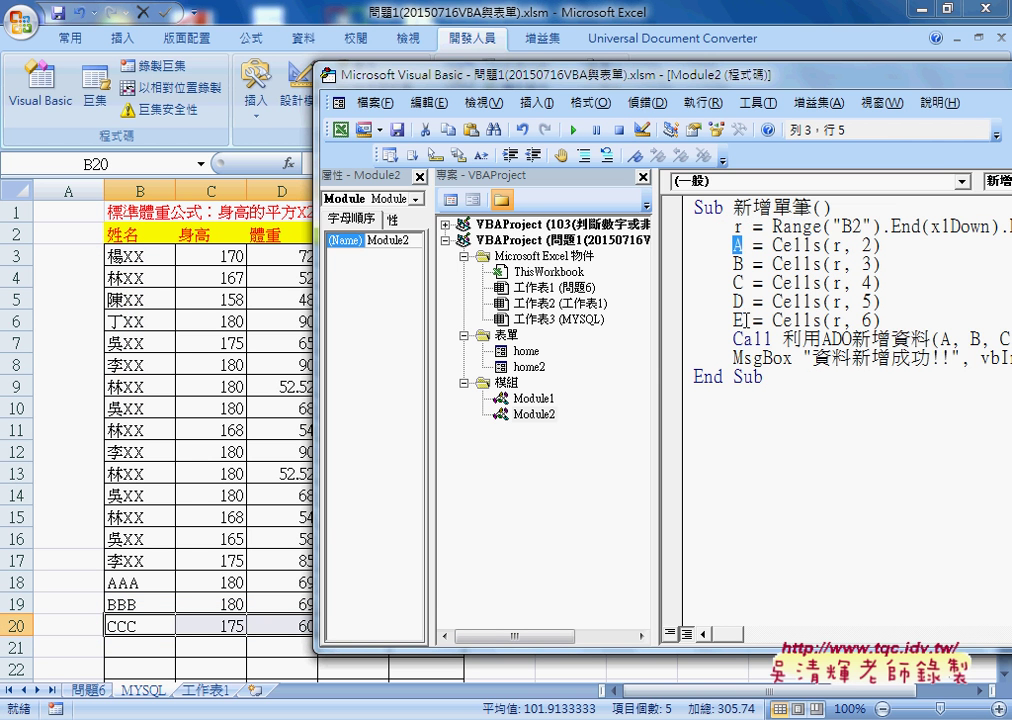
pyautogui.doubleClick(838, 245)
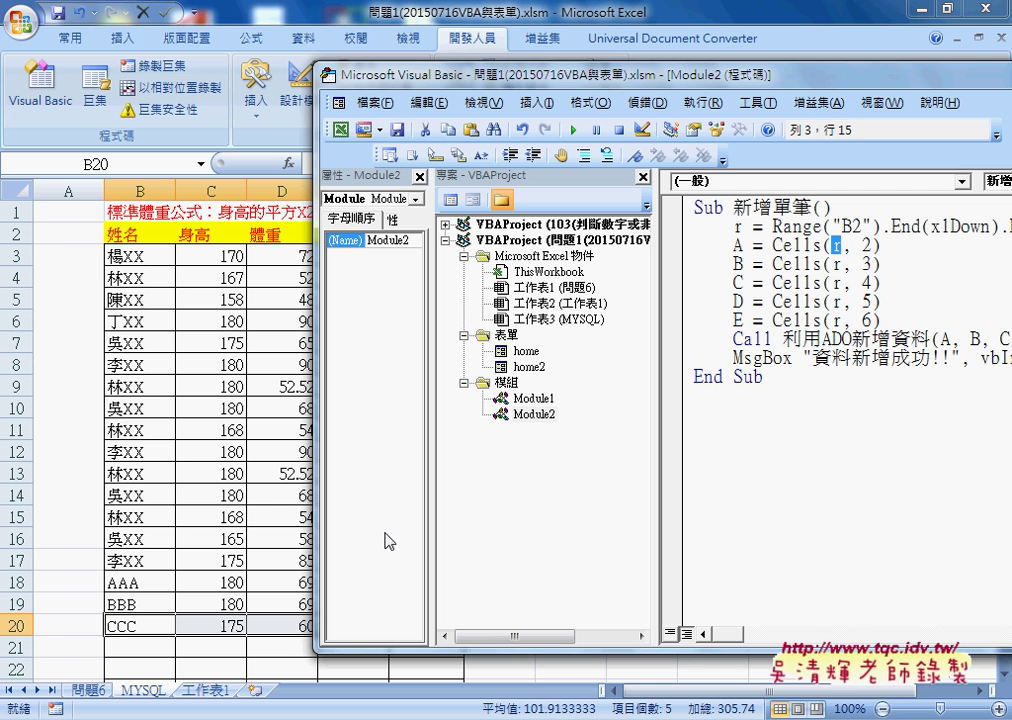
pyautogui.doubleClick(866, 245)
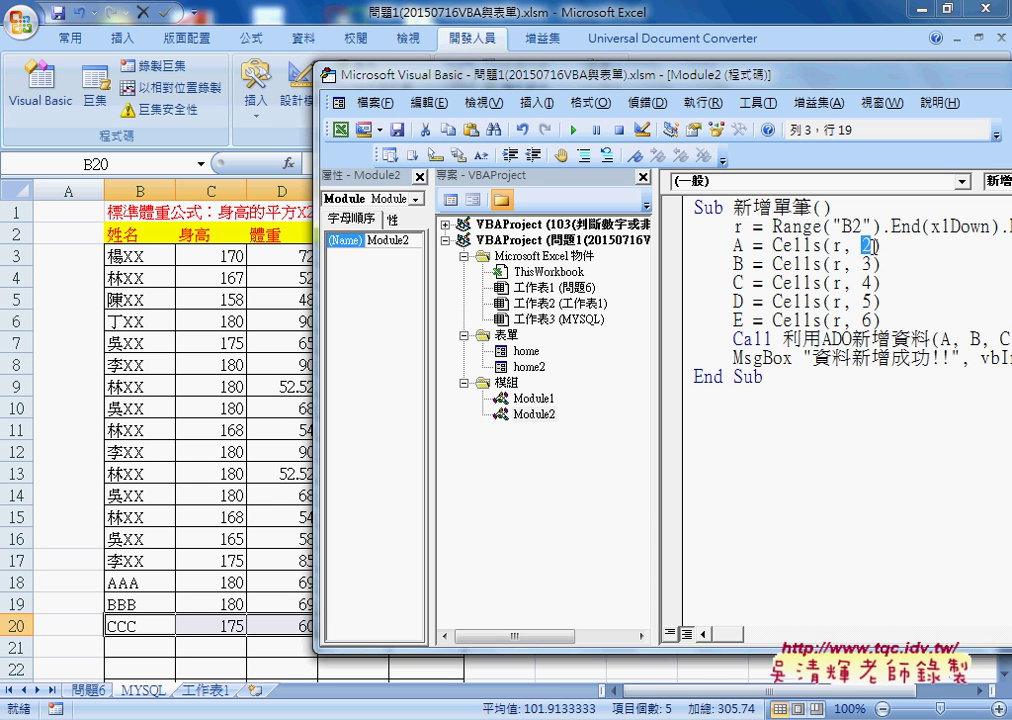
pyautogui.write('"')
pyautogui.write('B')
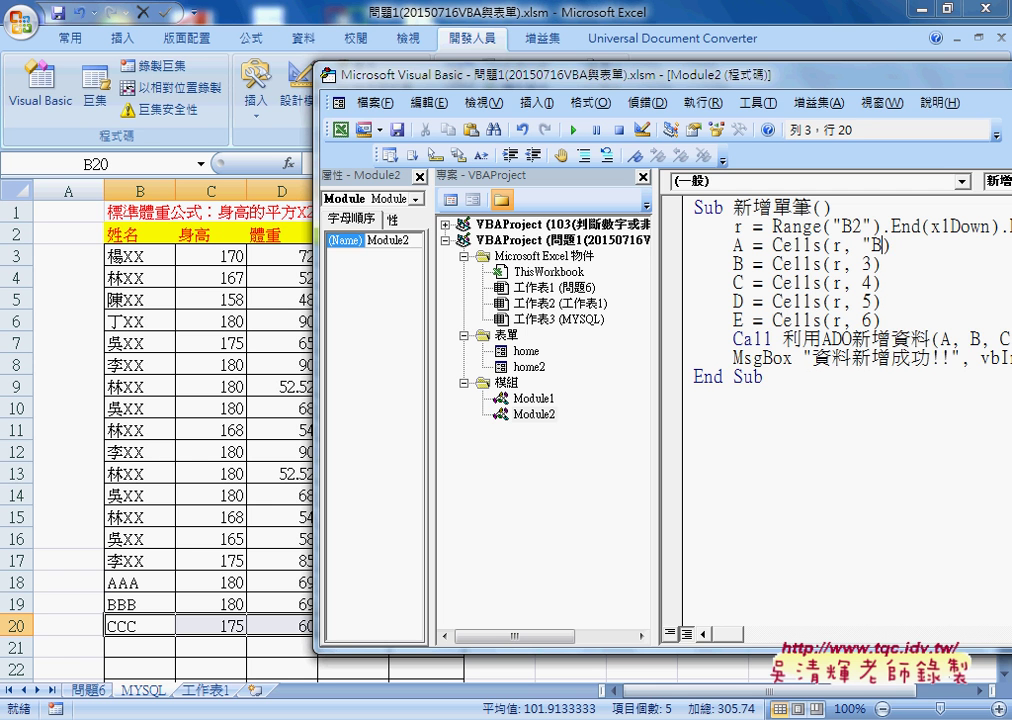
pyautogui.write('"')
pyautogui.moveTo(887, 245); pyautogui.dragTo(869, 245)
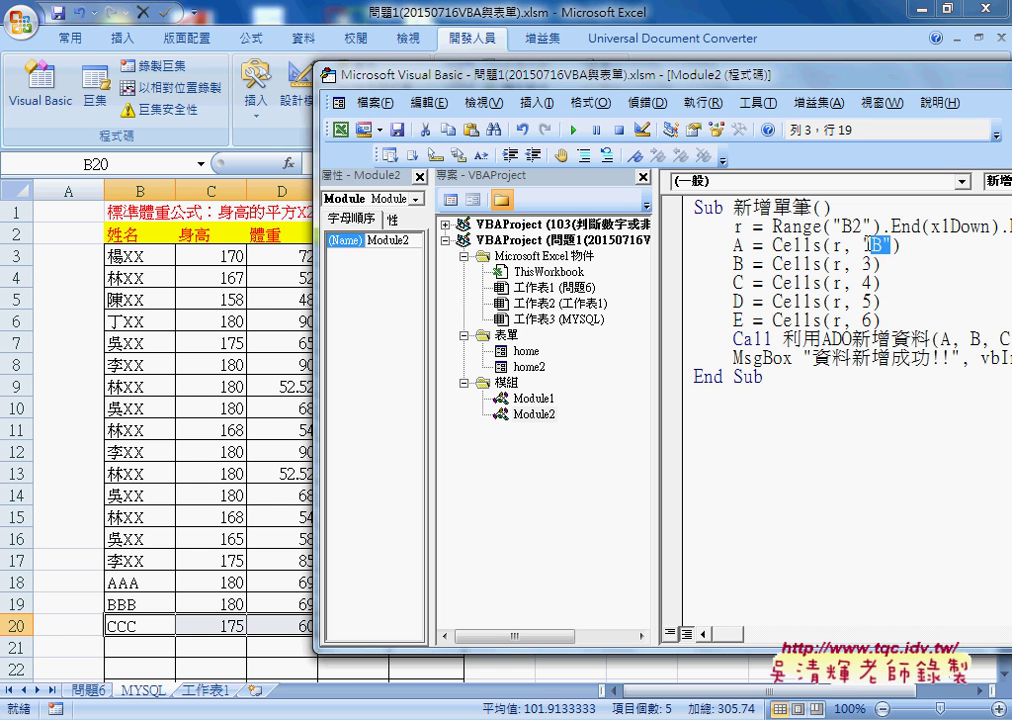
pyautogui.click(875, 264)
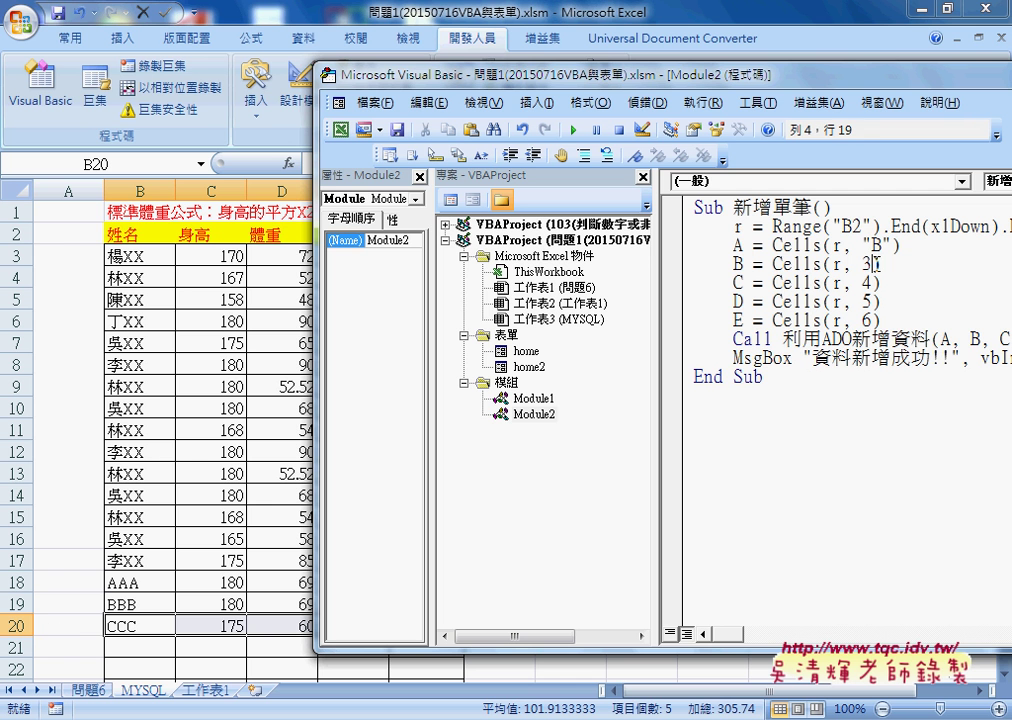
pyautogui.moveTo(875, 264); pyautogui.dragTo(851, 264)
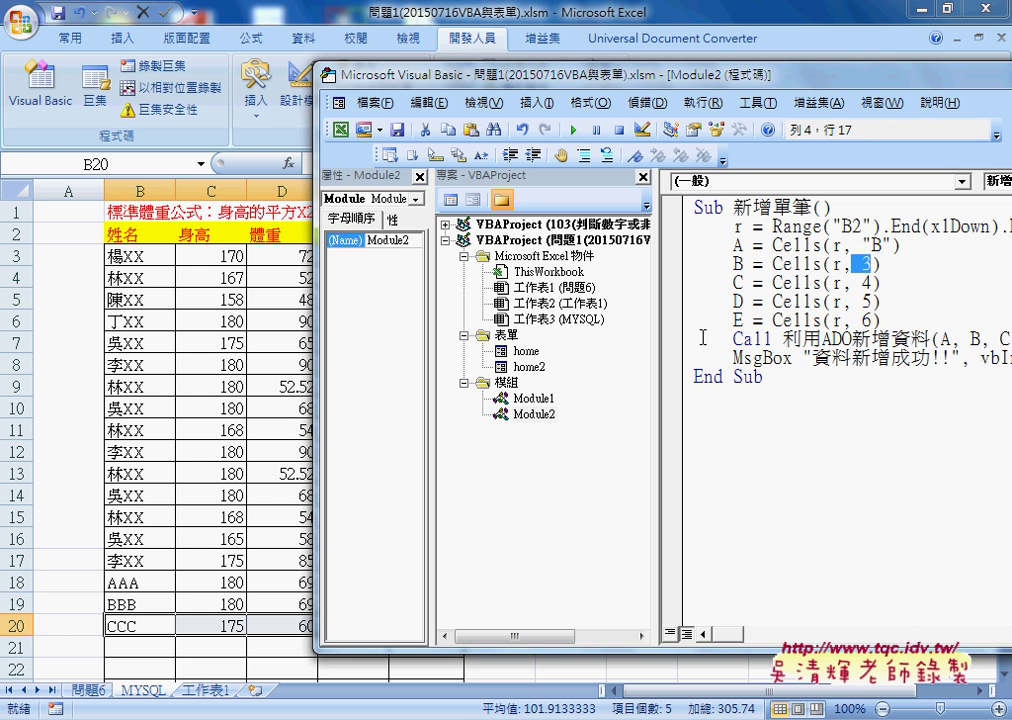
pyautogui.moveTo(734, 320); pyautogui.dragTo(742, 320)
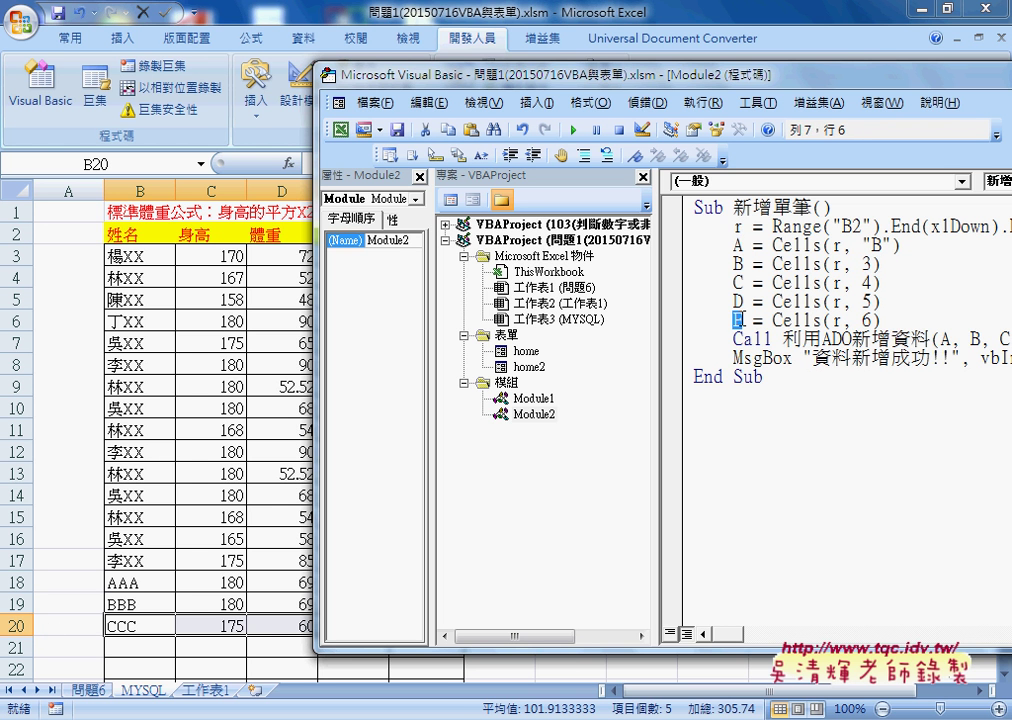
# Widen the code pane and highlight the called procedure 利用ADO新增資料.
pyautogui.moveTo(658, 316); pyautogui.dragTo(574, 316)
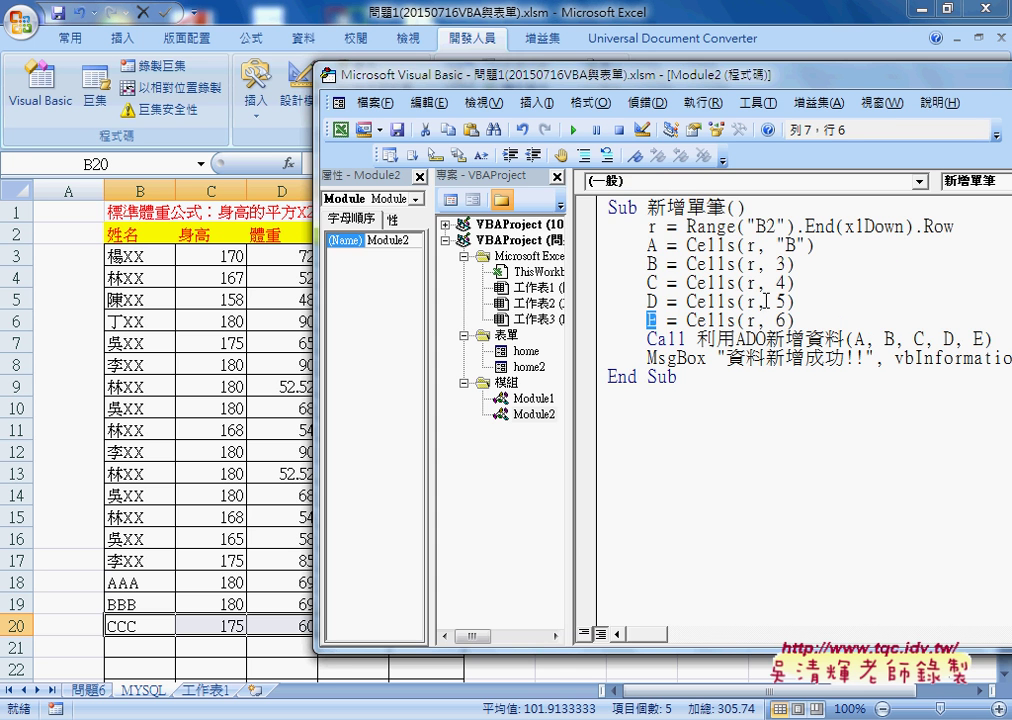
pyautogui.moveTo(600, 72); pyautogui.dragTo(380, 64)
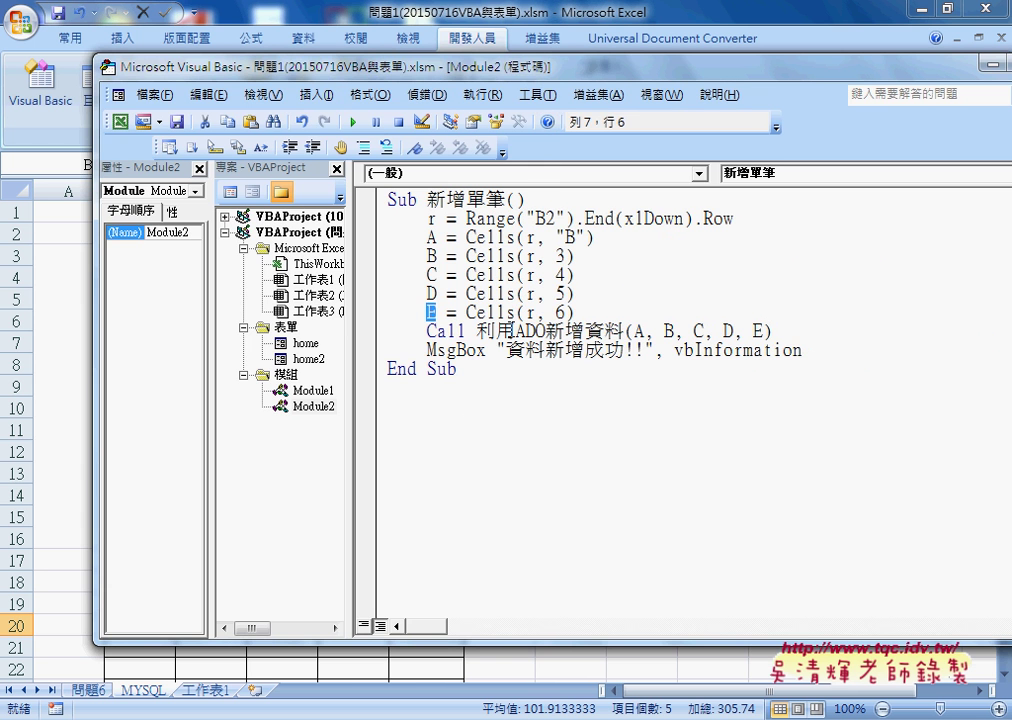
pyautogui.moveTo(476, 331); pyautogui.dragTo(624, 331)
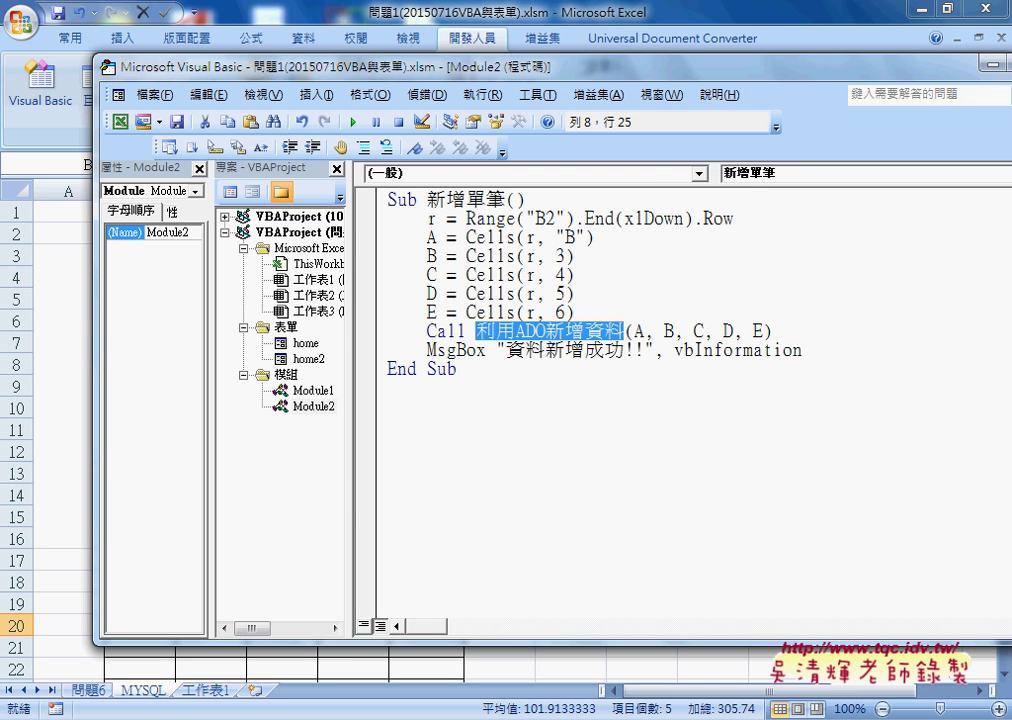
# Select the whole 利用ADO新增資料 sub, header through End Sub, in the Google Docs notes.
pyautogui.click(440, 587)
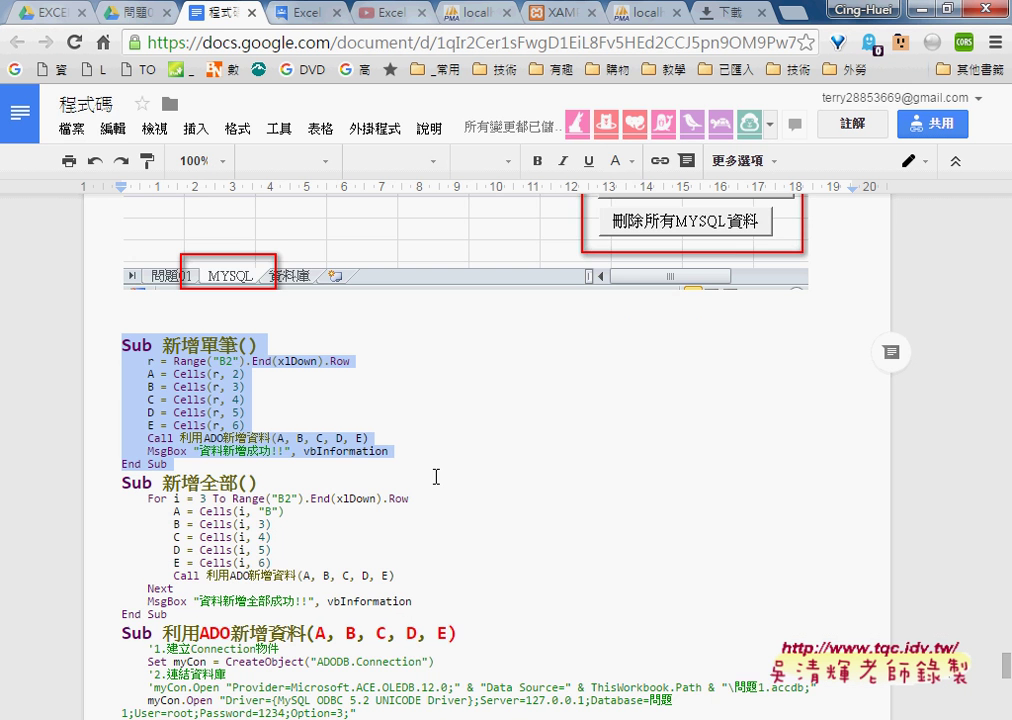
pyautogui.scroll(-1, 437, 477)
pyautogui.scroll(-3, 437, 477)
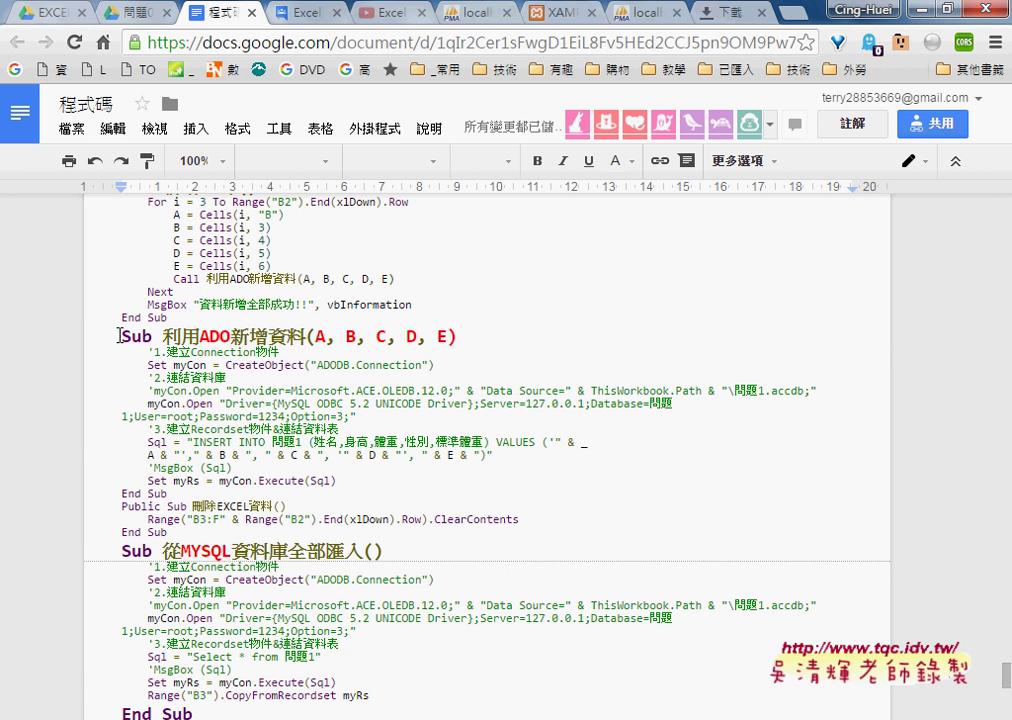
pyautogui.click(161, 335)
pyautogui.hotkey('shift', 'Right')
pyautogui.hotkey('shift', 'Right')
pyautogui.hotkey('shift', 'Right')
pyautogui.hotkey('shift', 'Right')
pyautogui.hotkey('shift', 'Right')
pyautogui.hotkey('shift', 'Right')
pyautogui.hotkey('shift', 'Right')
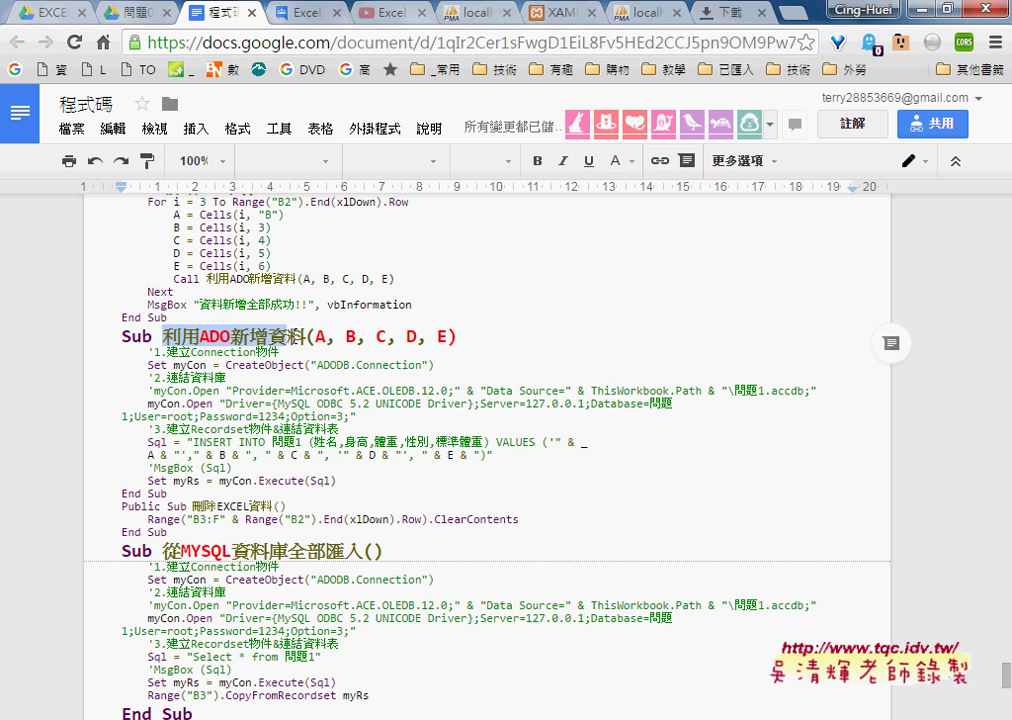
pyautogui.hotkey('shift', 'Right')
pyautogui.moveTo(120, 336); pyautogui.dragTo(182, 533)
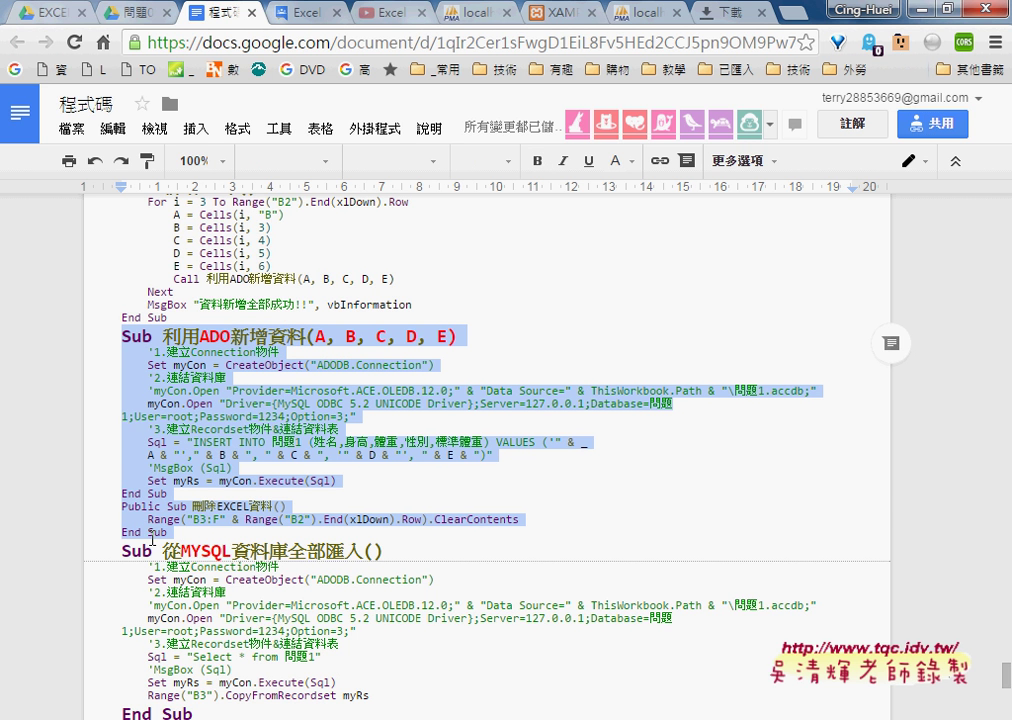
pyautogui.click(226, 480)
pyautogui.moveTo(124, 336); pyautogui.dragTo(168, 490)
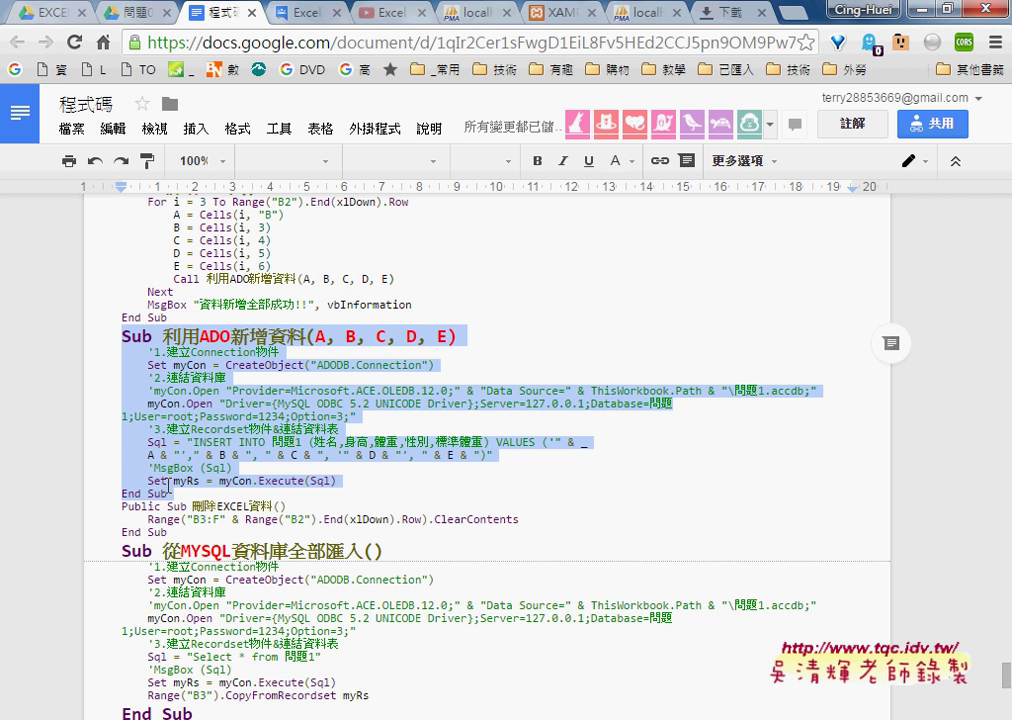
# Paste the 利用ADO新增資料 sub below 新增單筆 and remove the blank line between them.
pyautogui.click(504, 641)
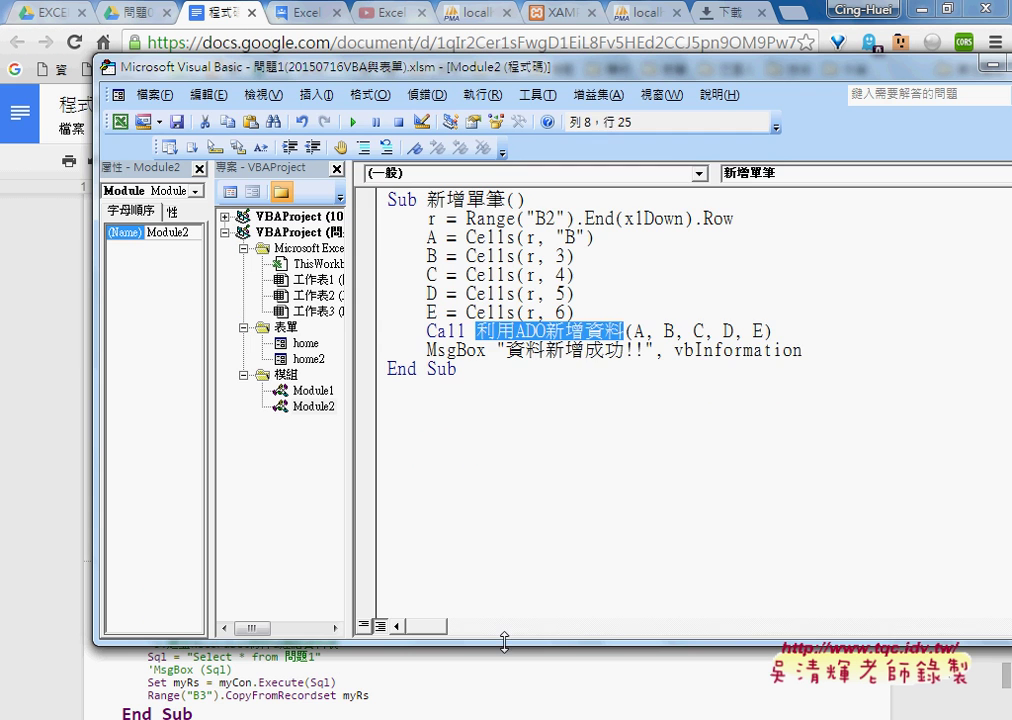
pyautogui.click(492, 438)
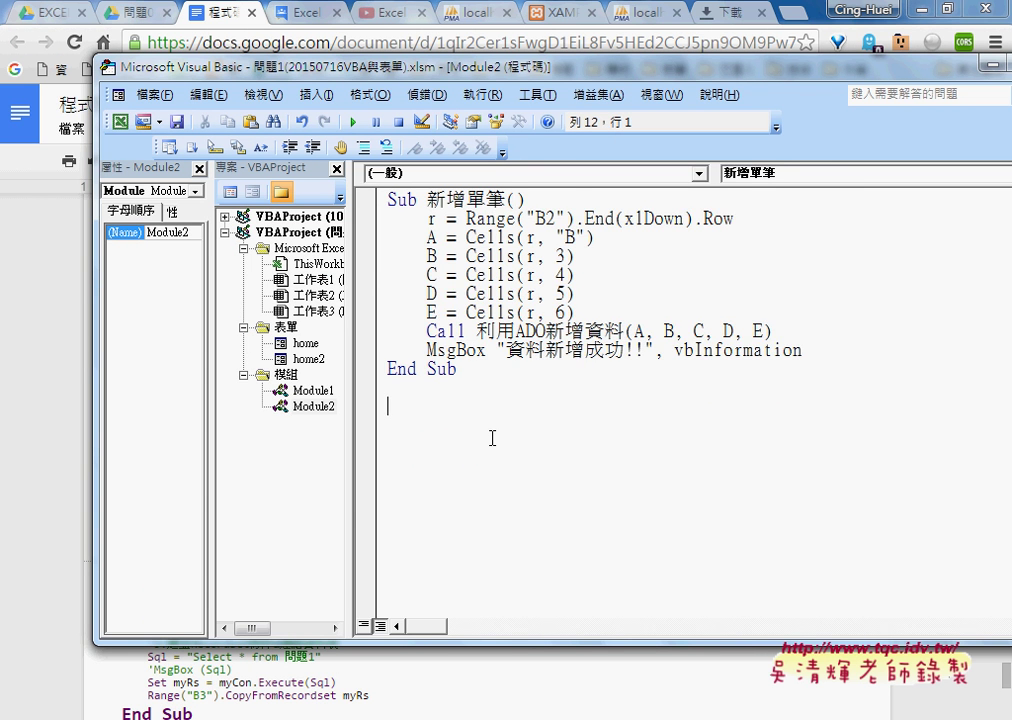
pyautogui.hotkey('ctrl', 'v')
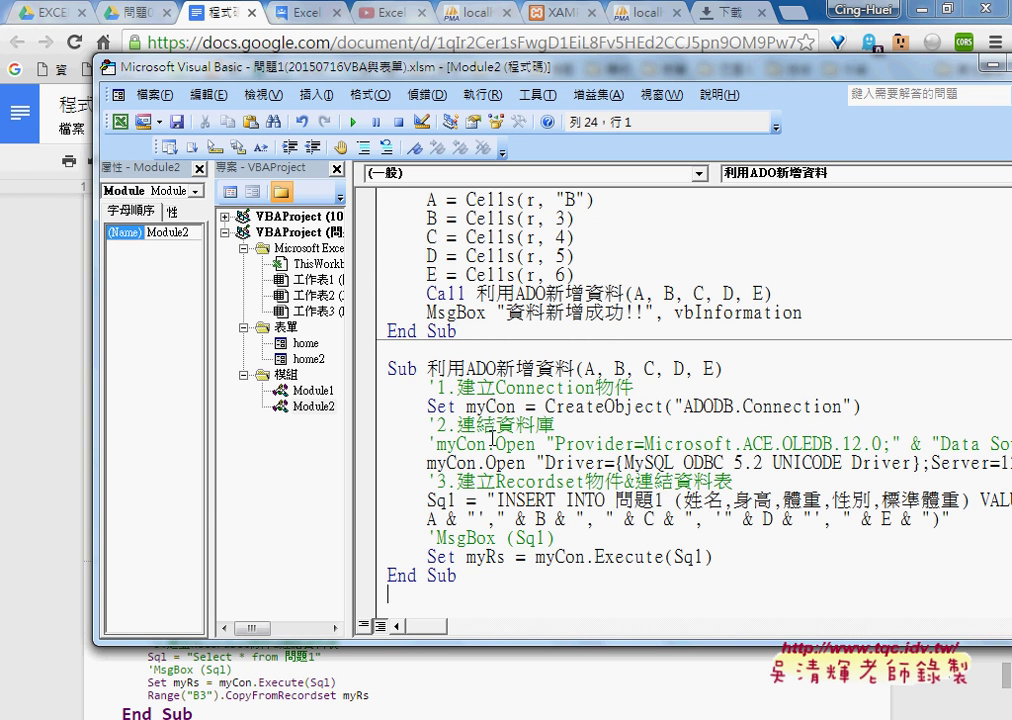
pyautogui.click(477, 331)
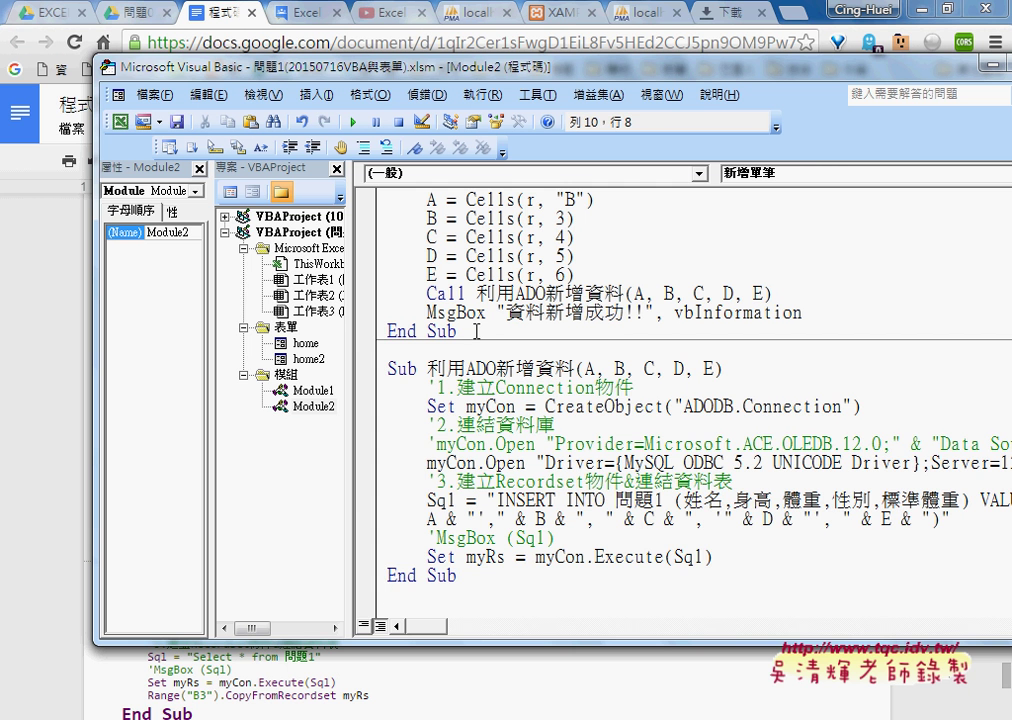
pyautogui.press('Delete')
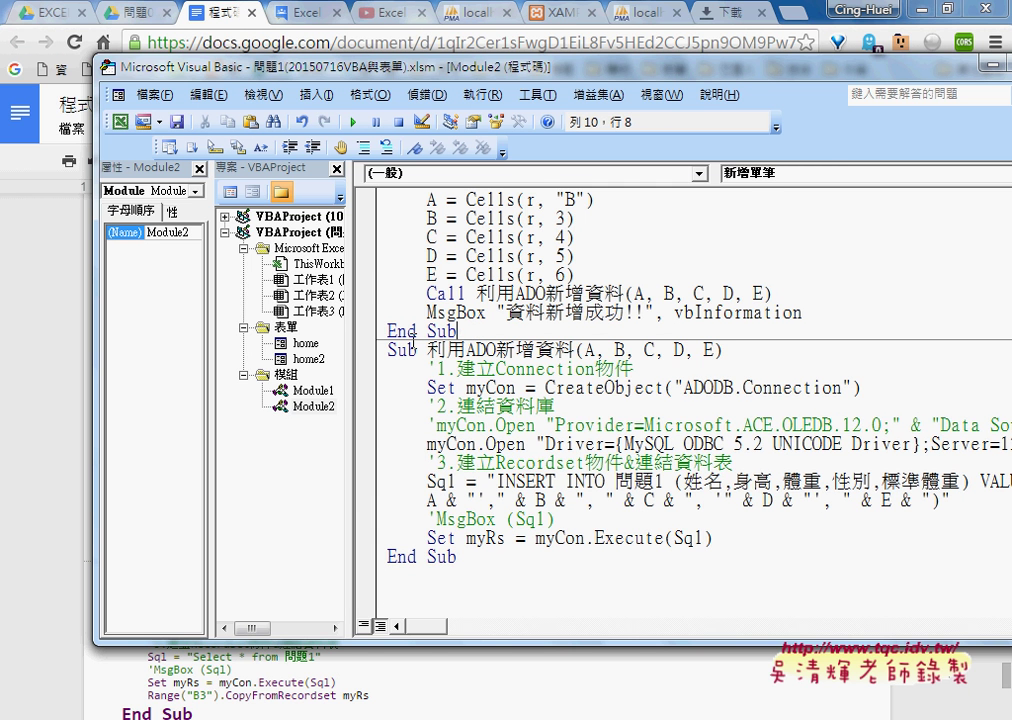
# Widen the code pane to review the connection and recordset comment lines.
pyautogui.moveTo(355, 345); pyautogui.dragTo(293, 345)
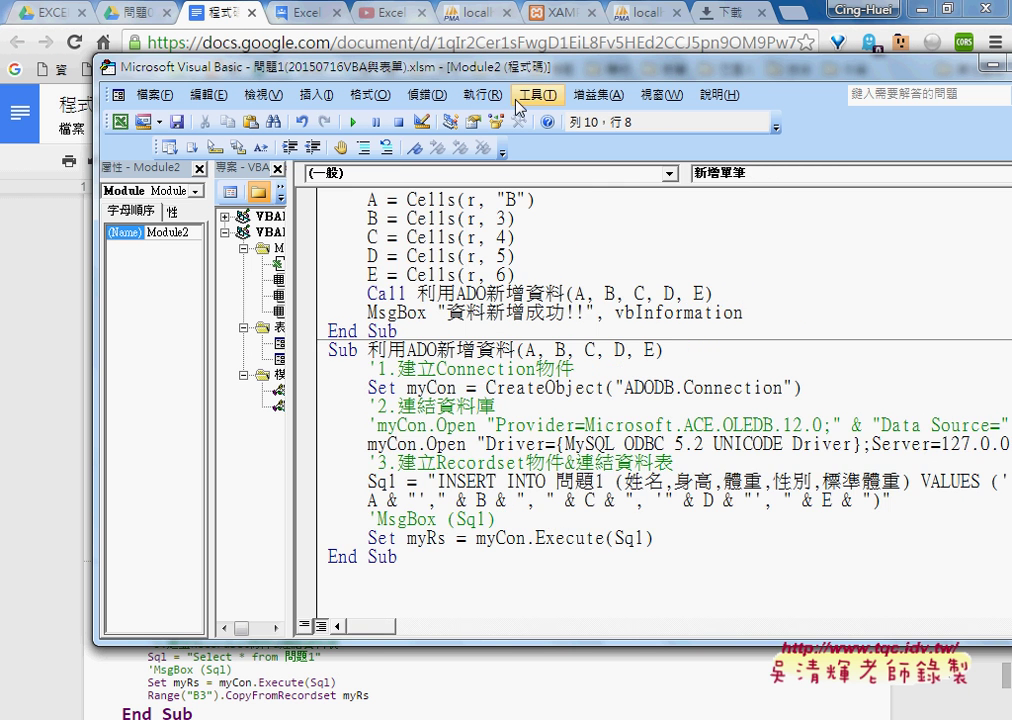
pyautogui.moveTo(420, 67); pyautogui.dragTo(304, 64)
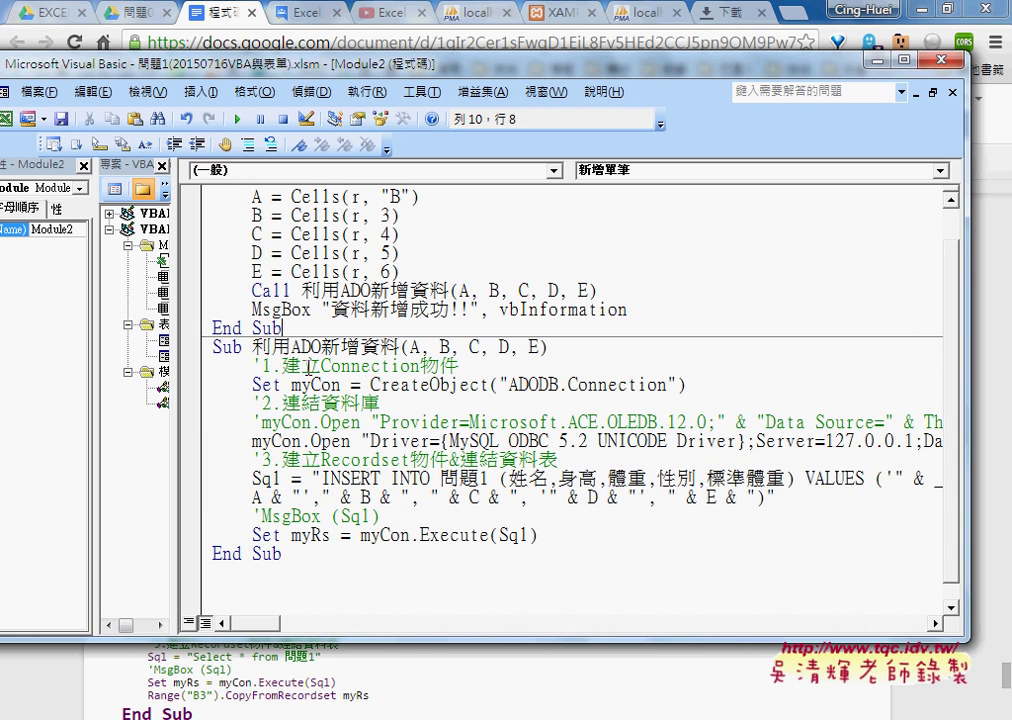
pyautogui.click(236, 366)
pyautogui.click(305, 409)
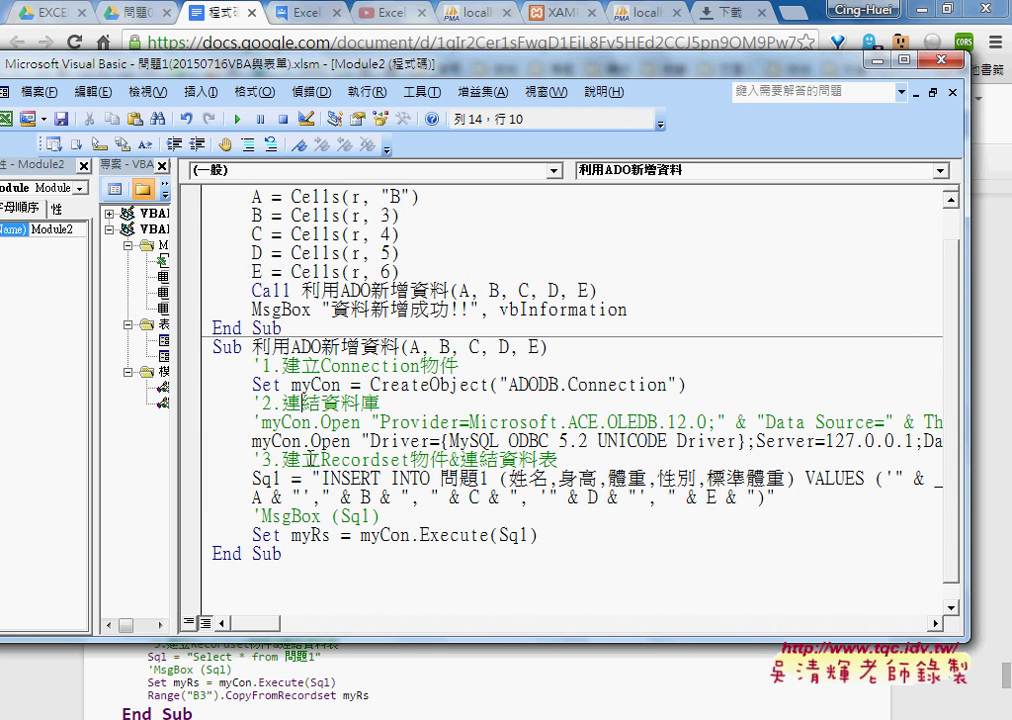
pyautogui.click(314, 459)
pyautogui.click(262, 385)
pyautogui.moveTo(291, 386); pyautogui.dragTo(340, 386)
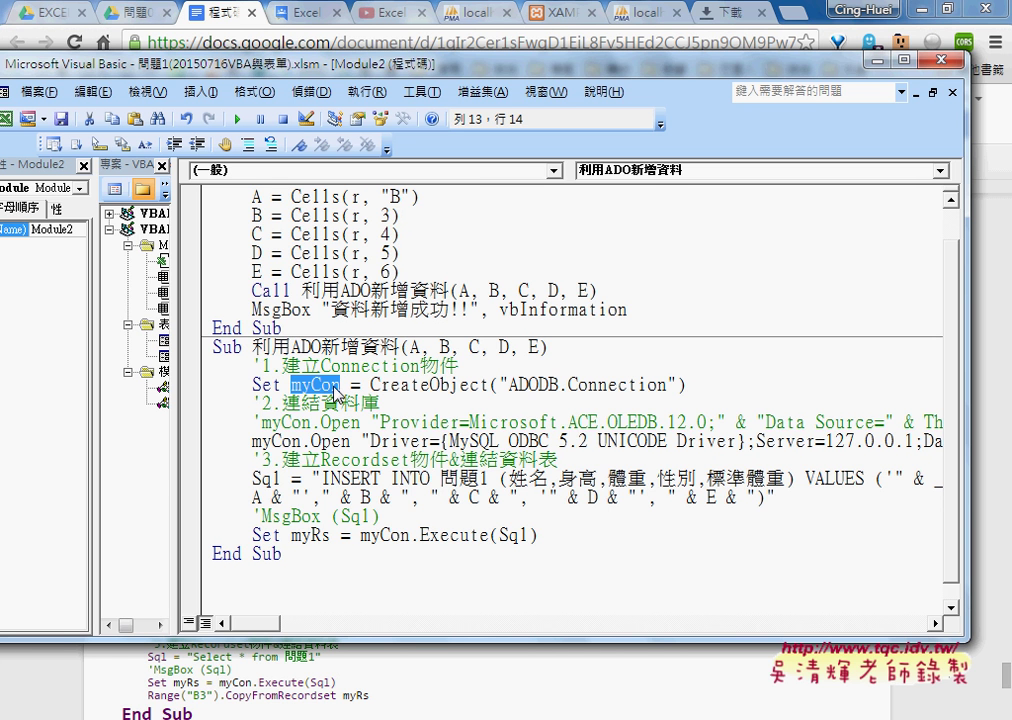
pyautogui.click(371, 385)
pyautogui.moveTo(371, 385); pyautogui.dragTo(489, 385)
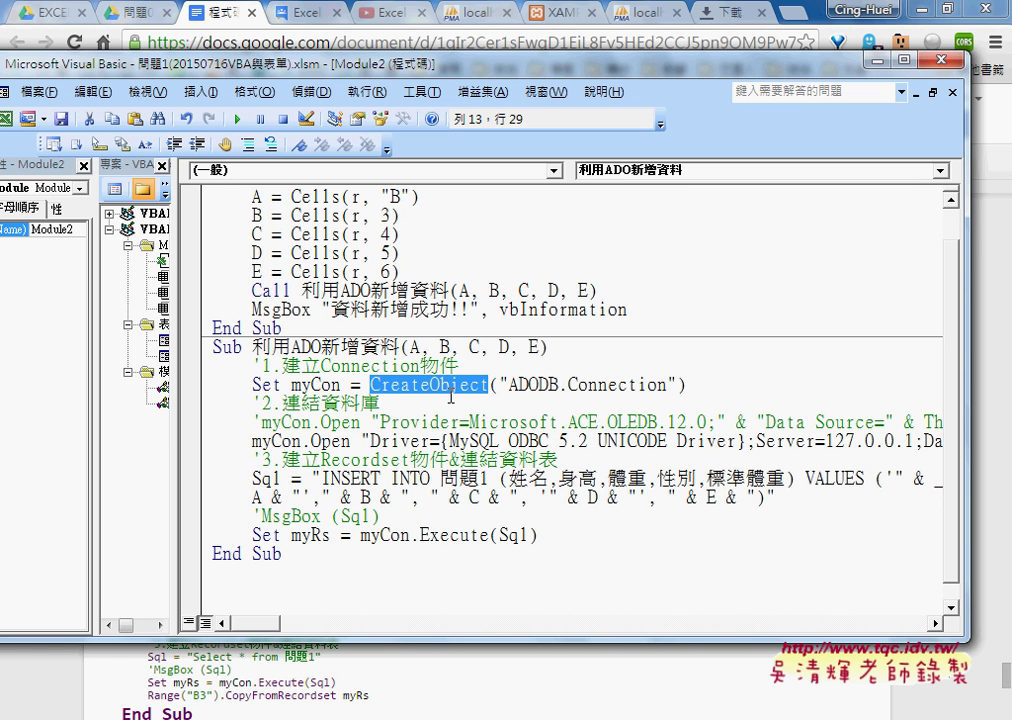
pyautogui.moveTo(291, 384); pyautogui.dragTo(341, 384)
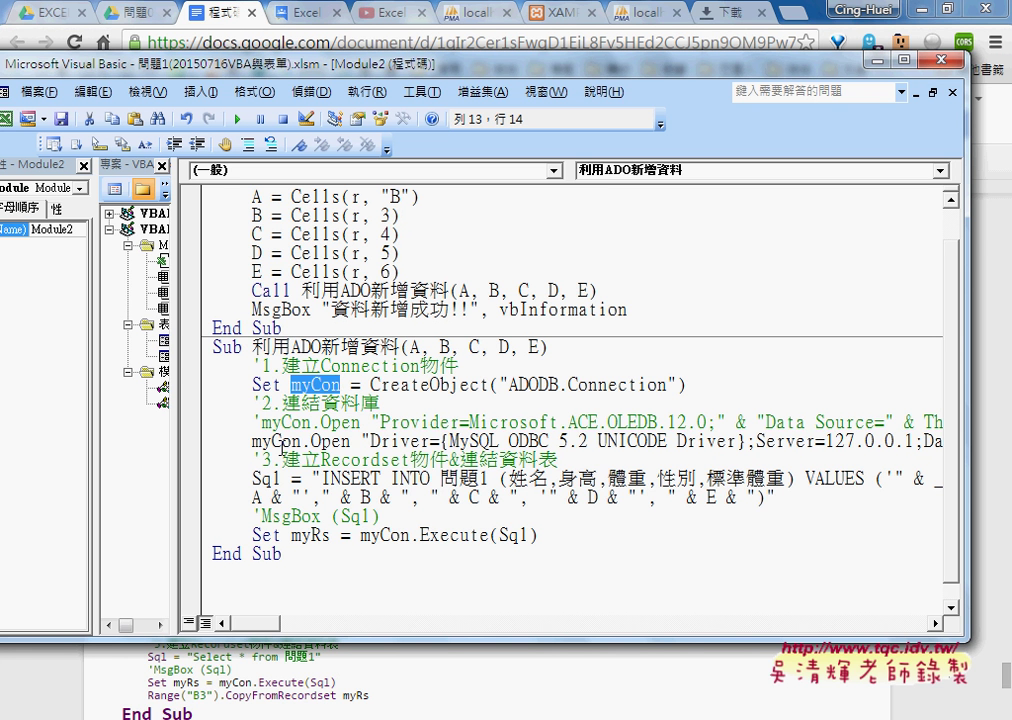
pyautogui.moveTo(301, 441); pyautogui.dragTo(349, 441)
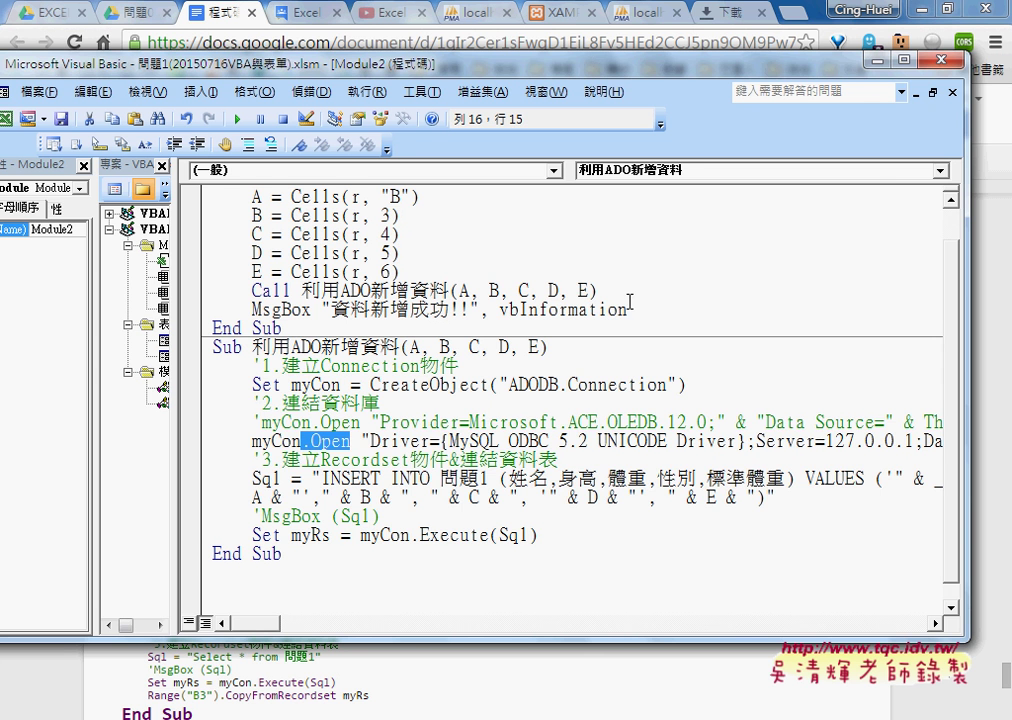
pyautogui.moveTo(791, 68); pyautogui.dragTo(738, 61)
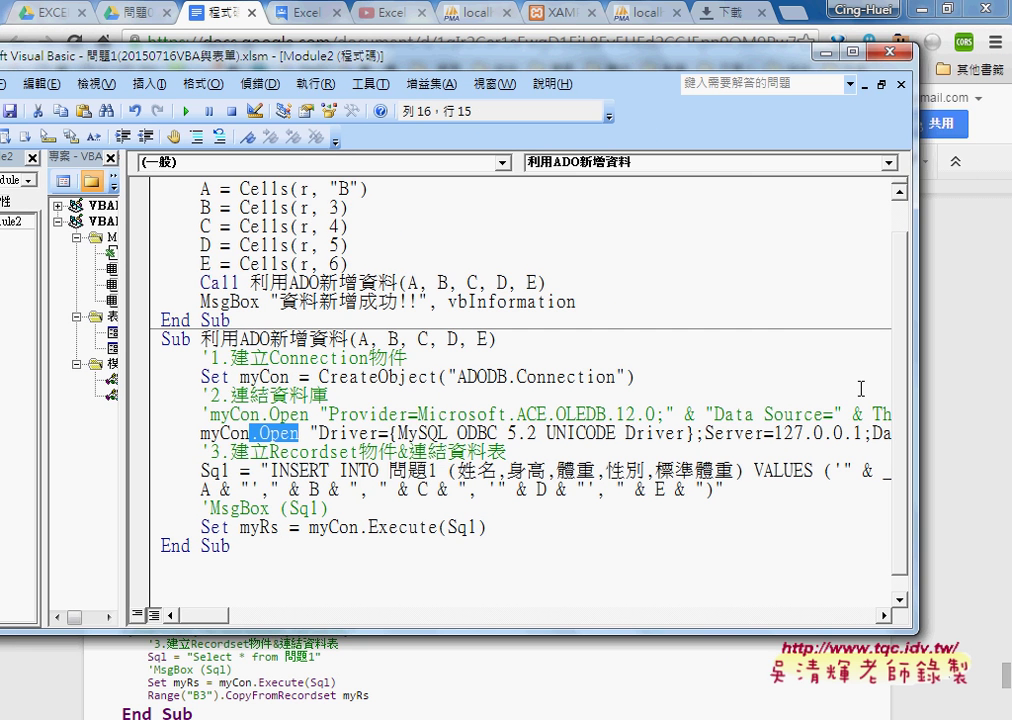
pyautogui.moveTo(916, 388); pyautogui.dragTo(955, 388)
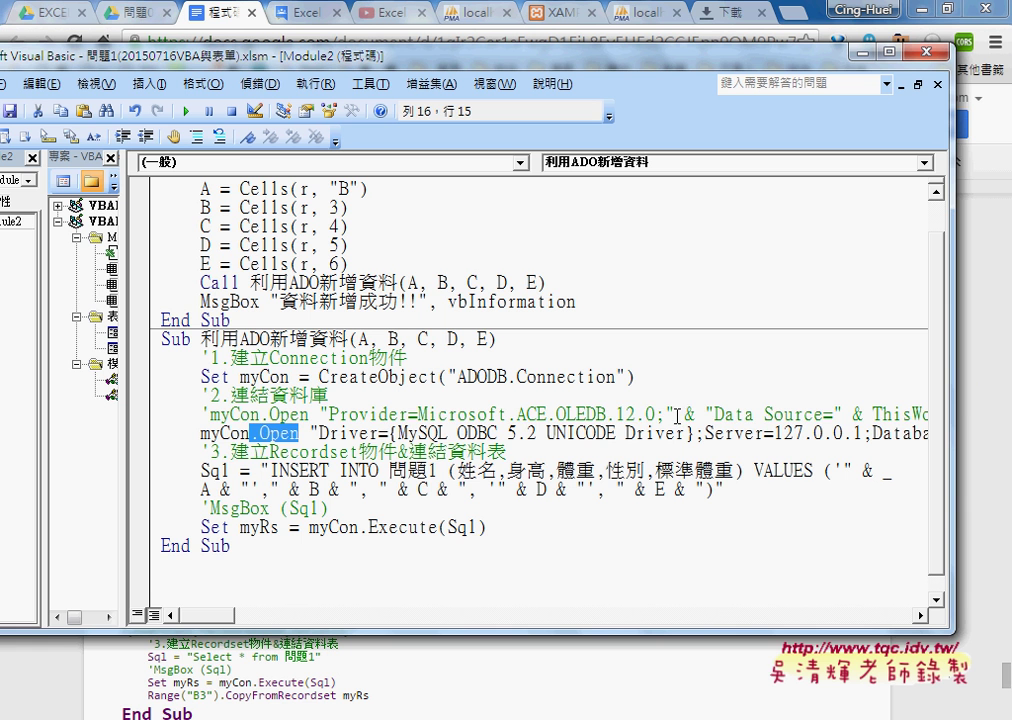
pyautogui.moveTo(596, 413); pyautogui.dragTo(706, 413)
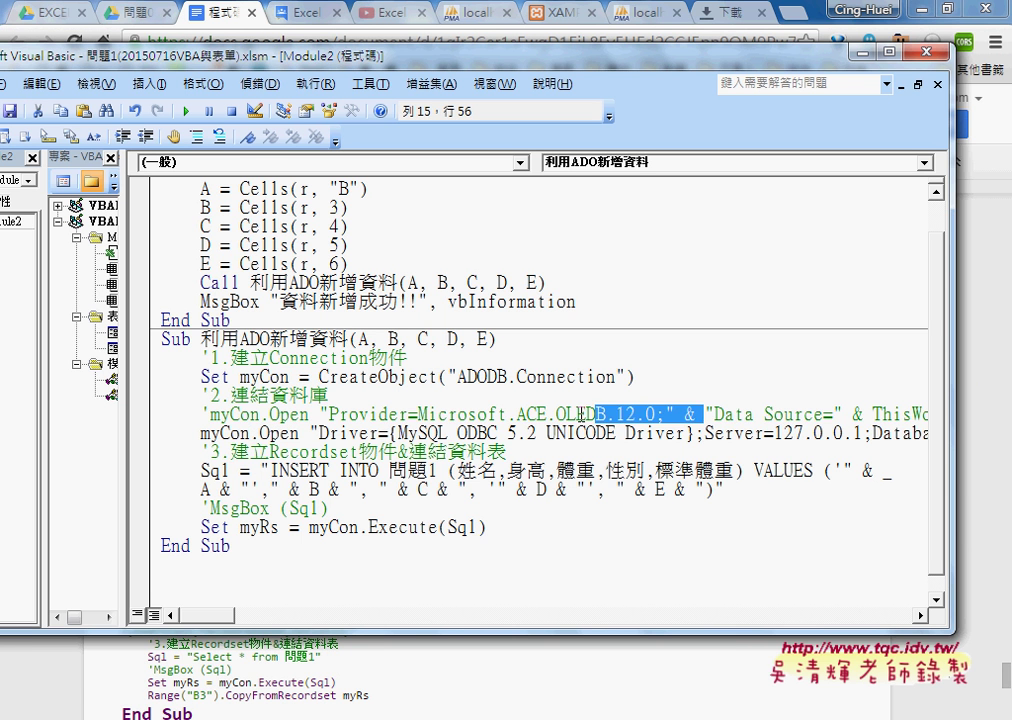
pyautogui.click(570, 413)
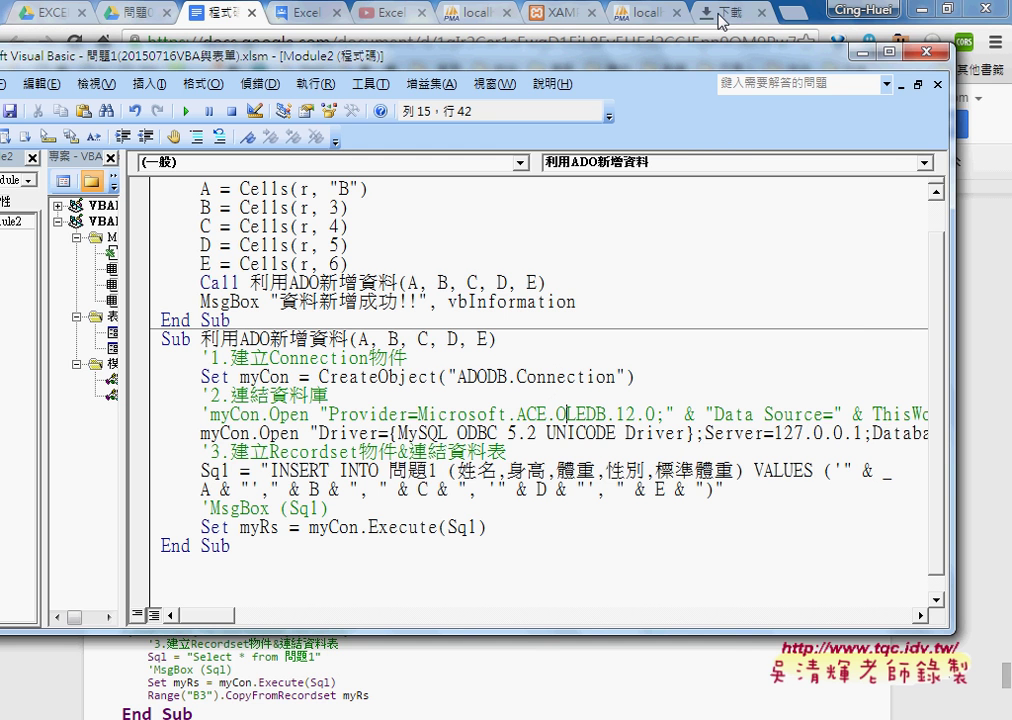
pyautogui.click(628, 14)
pyautogui.hotkey('ctrl', 't')
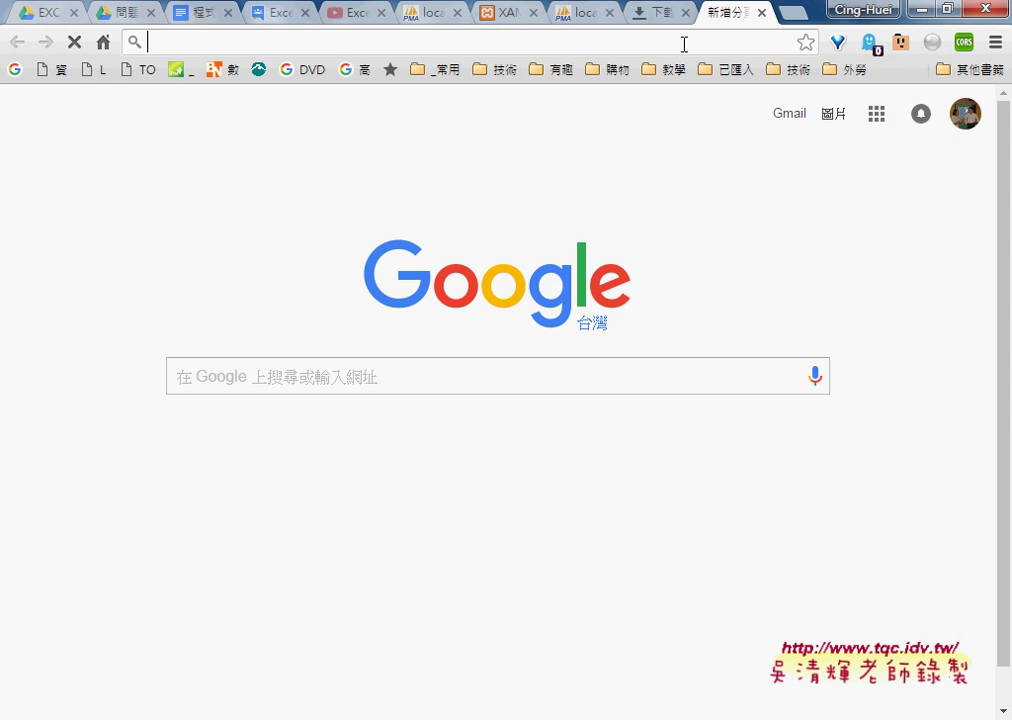
pyautogui.write('www')
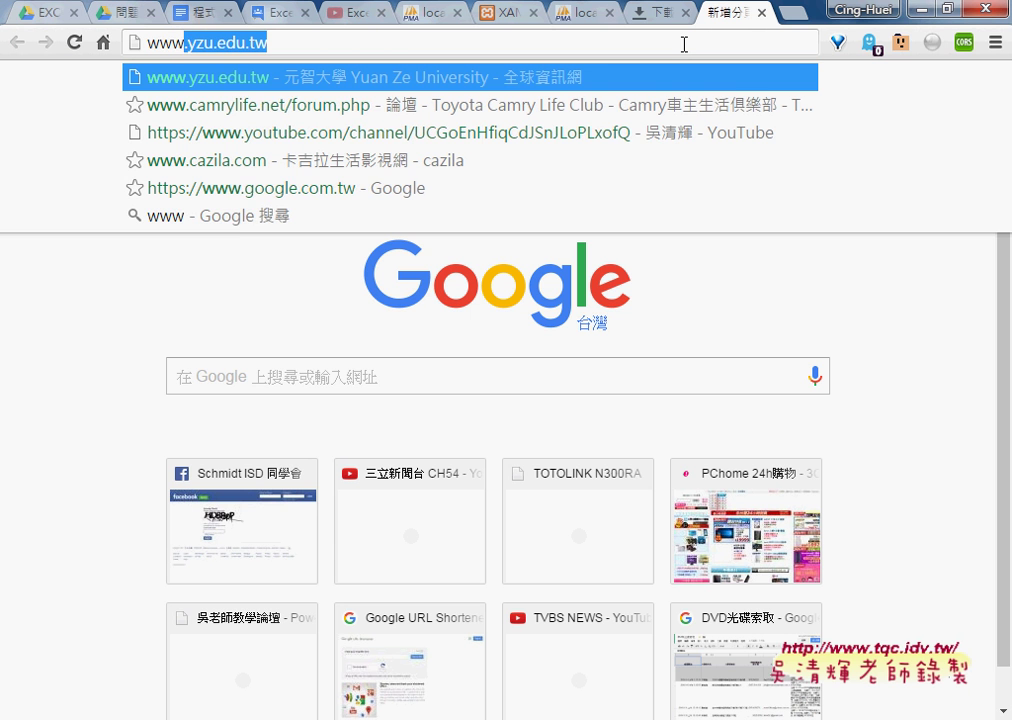
pyautogui.write('.')
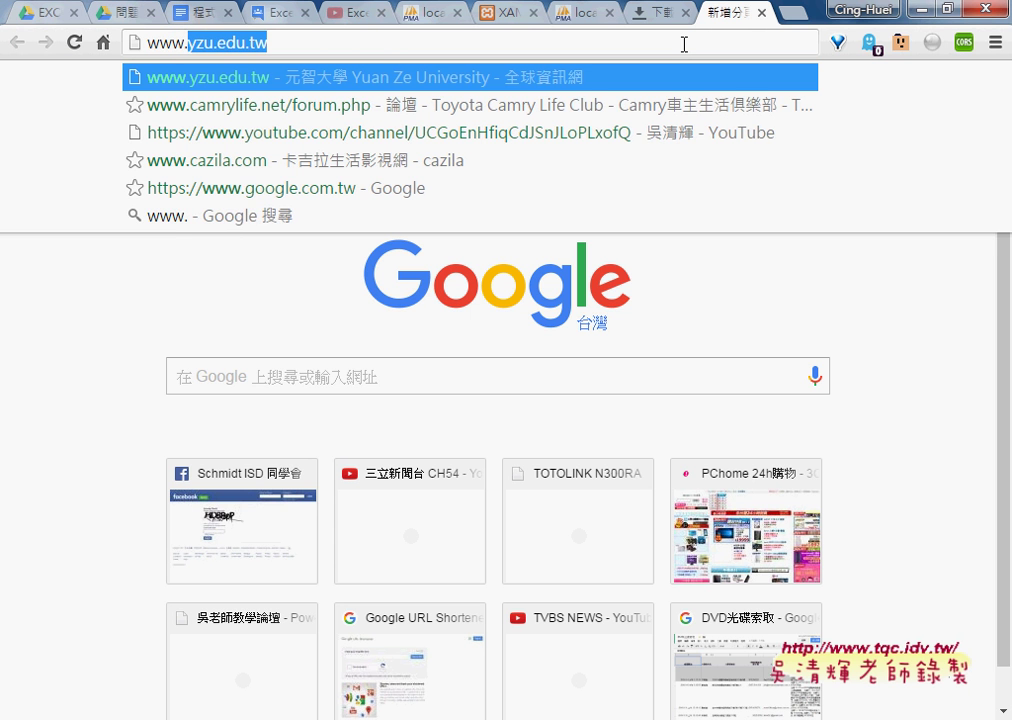
pyautogui.write('c')
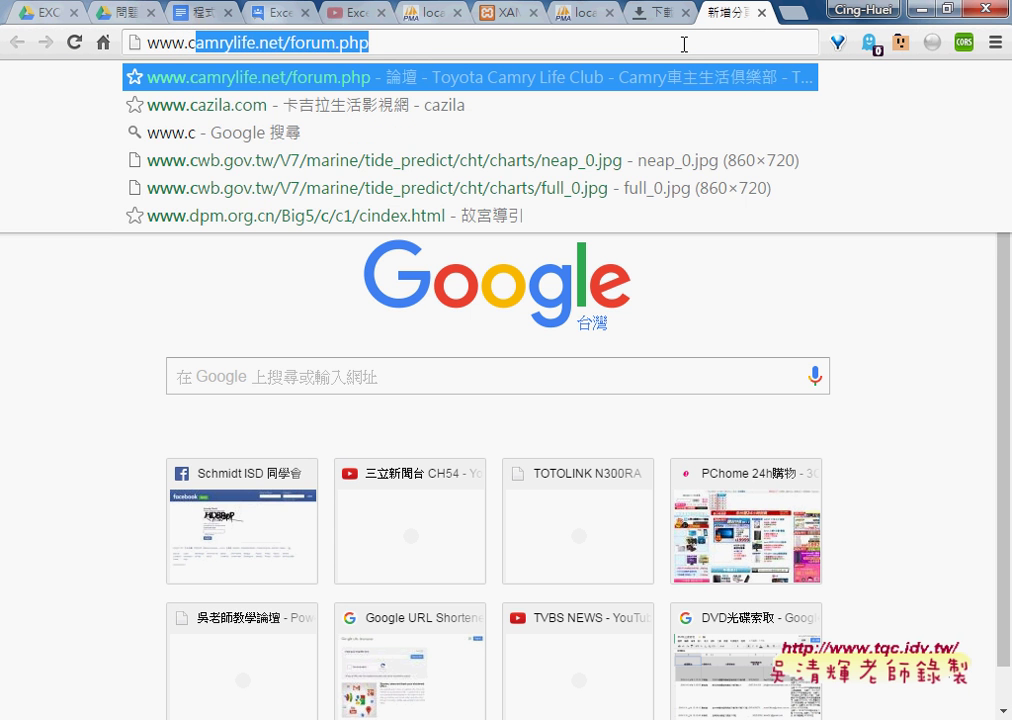
pyautogui.write('on')
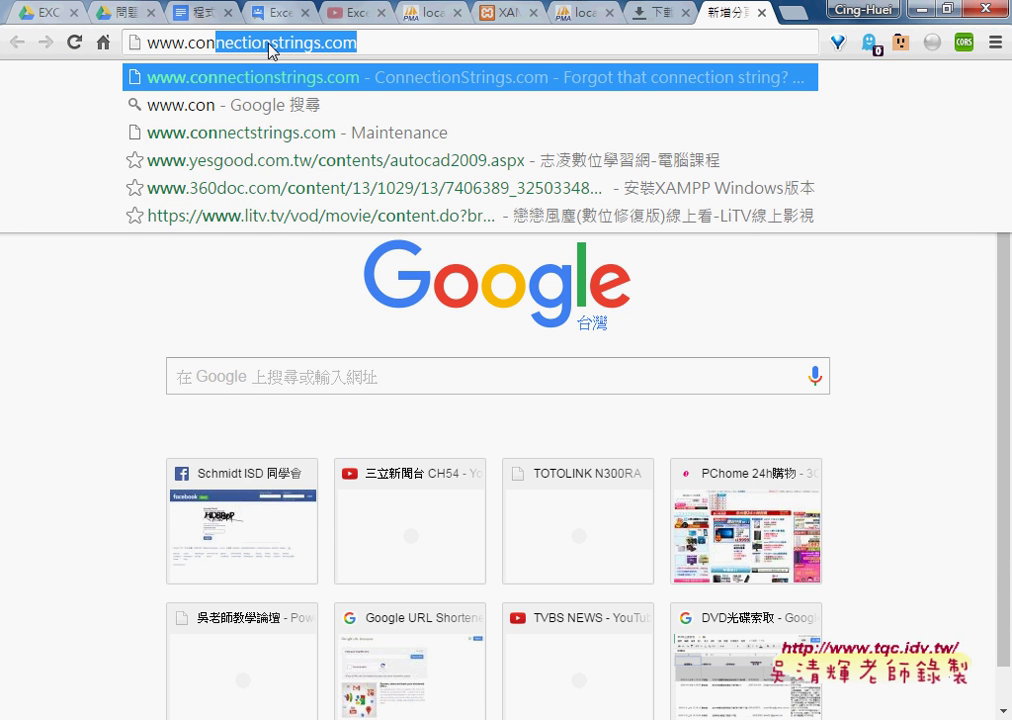
pyautogui.click(215, 42)
pyautogui.moveTo(190, 43); pyautogui.dragTo(313, 46)
pyautogui.click(280, 43)
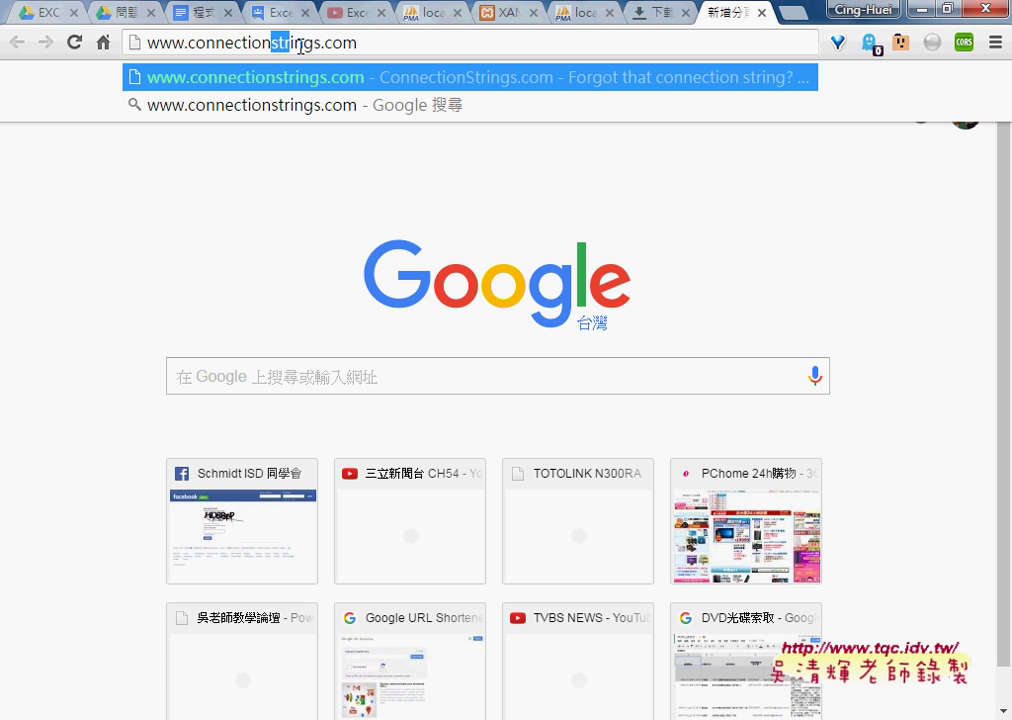
pyautogui.click(316, 43)
pyautogui.moveTo(322, 43); pyautogui.dragTo(188, 43)
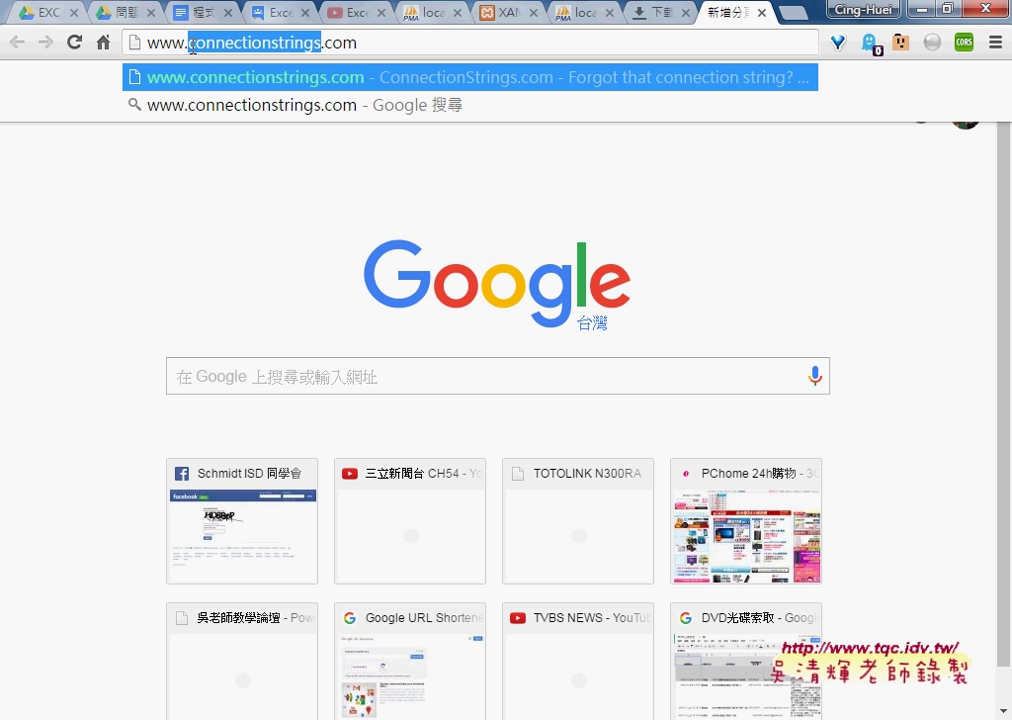
pyautogui.click(366, 43)
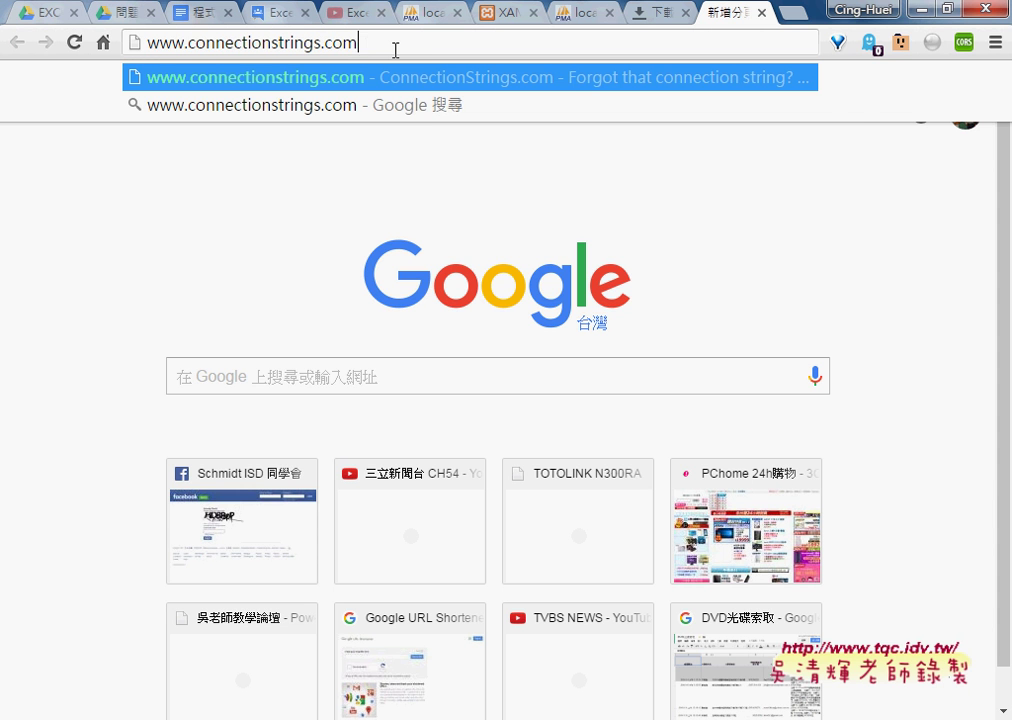
pyautogui.press('Return')
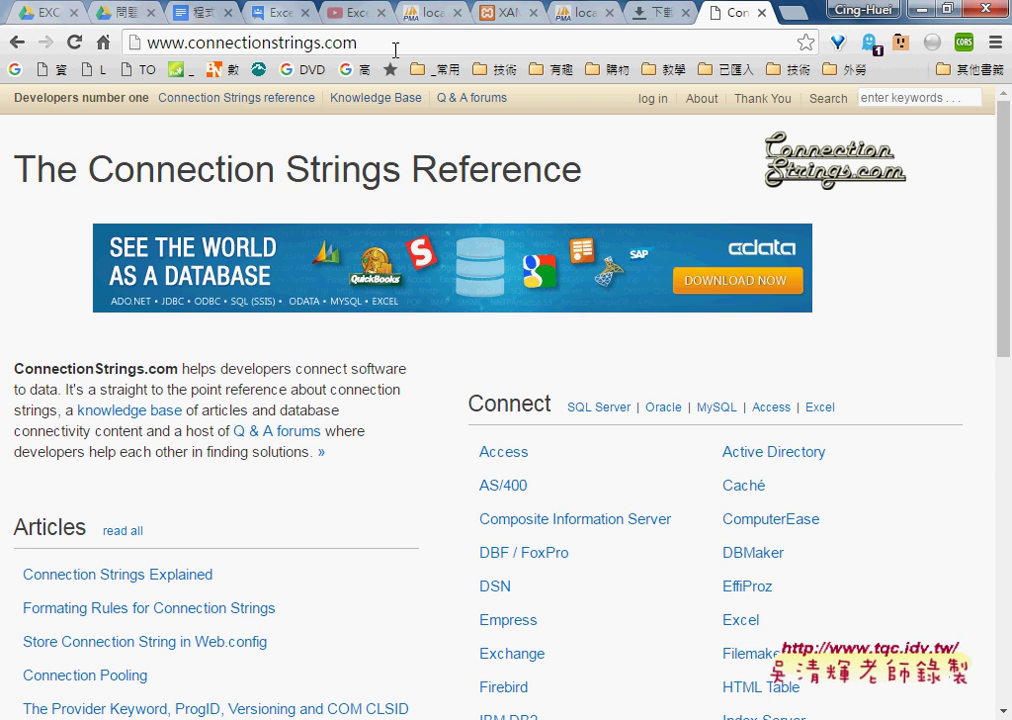
# Show the Access connection strings and highlight the ACE OLEDB 12.0 Data Source part.
pyautogui.click(775, 410)
pyautogui.scroll(-3, 684, 451)
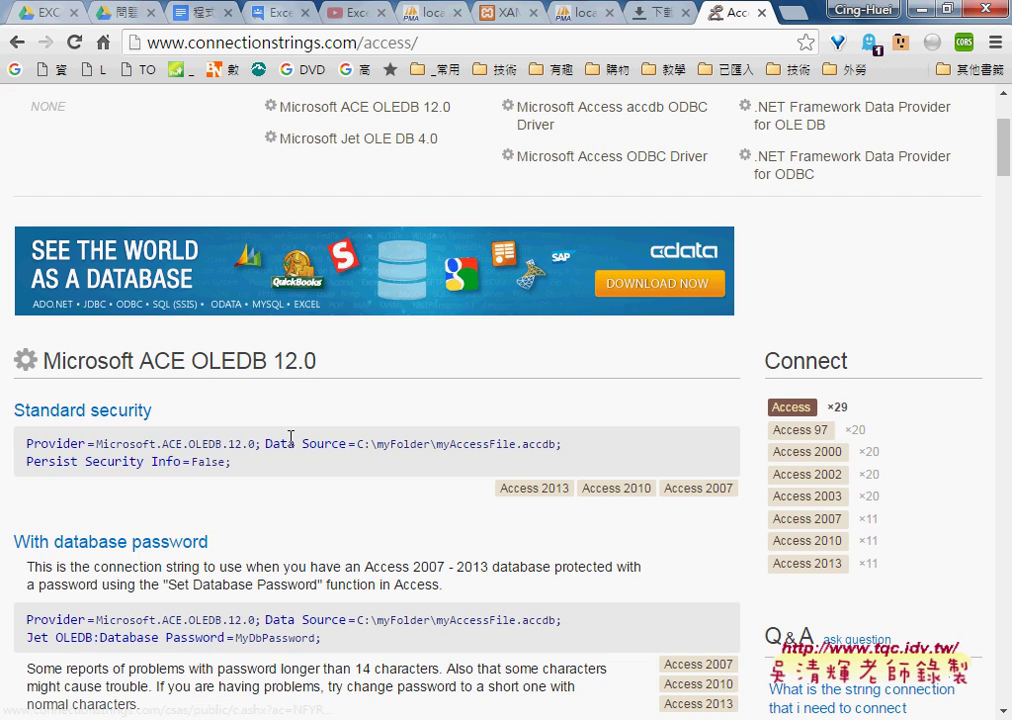
pyautogui.moveTo(26, 443); pyautogui.dragTo(570, 447)
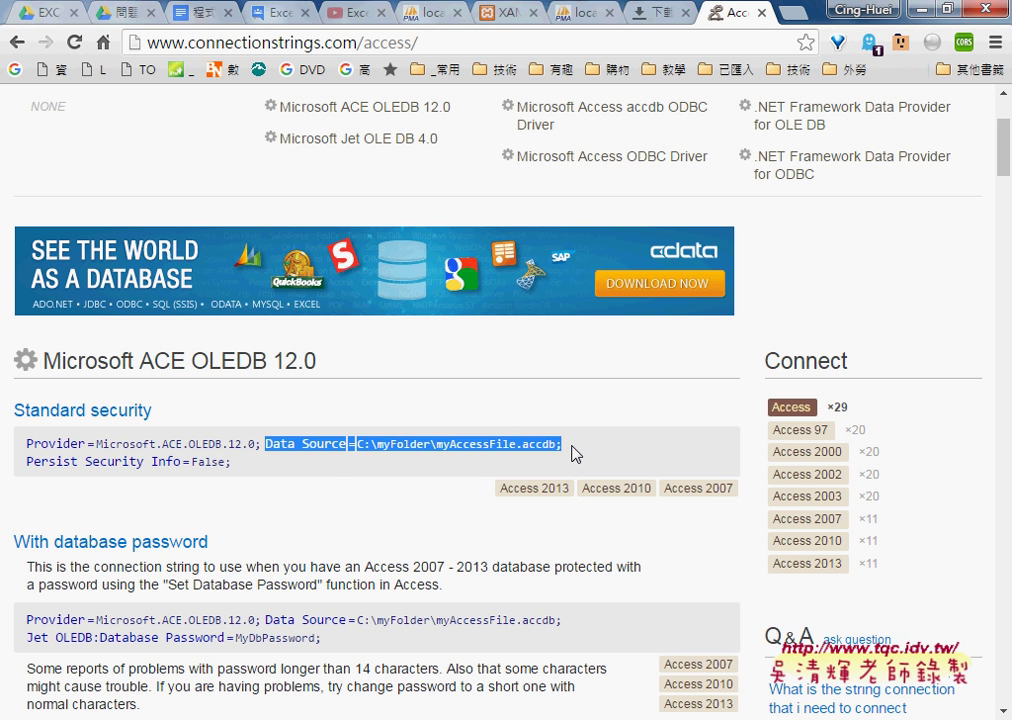
pyautogui.scroll(1, 576, 452)
pyautogui.scroll(1, 576, 452)
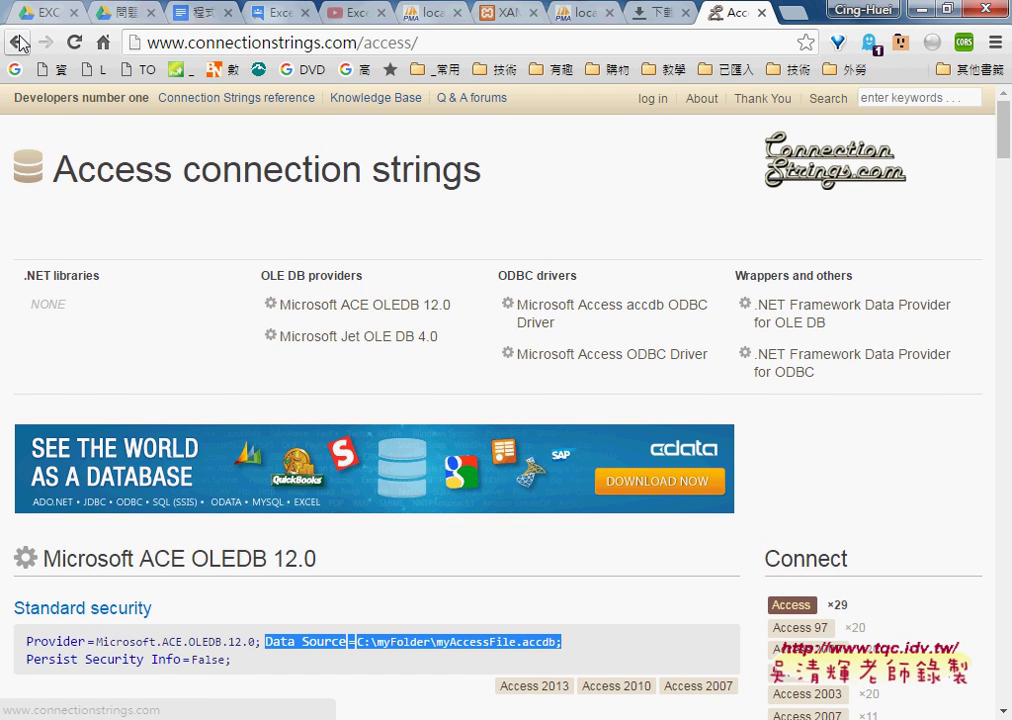
pyautogui.click(18, 43)
# Find the MySQL Connector/ODBC 5.2 page and highlight its 64-bit machine connection string.
pyautogui.click(716, 408)
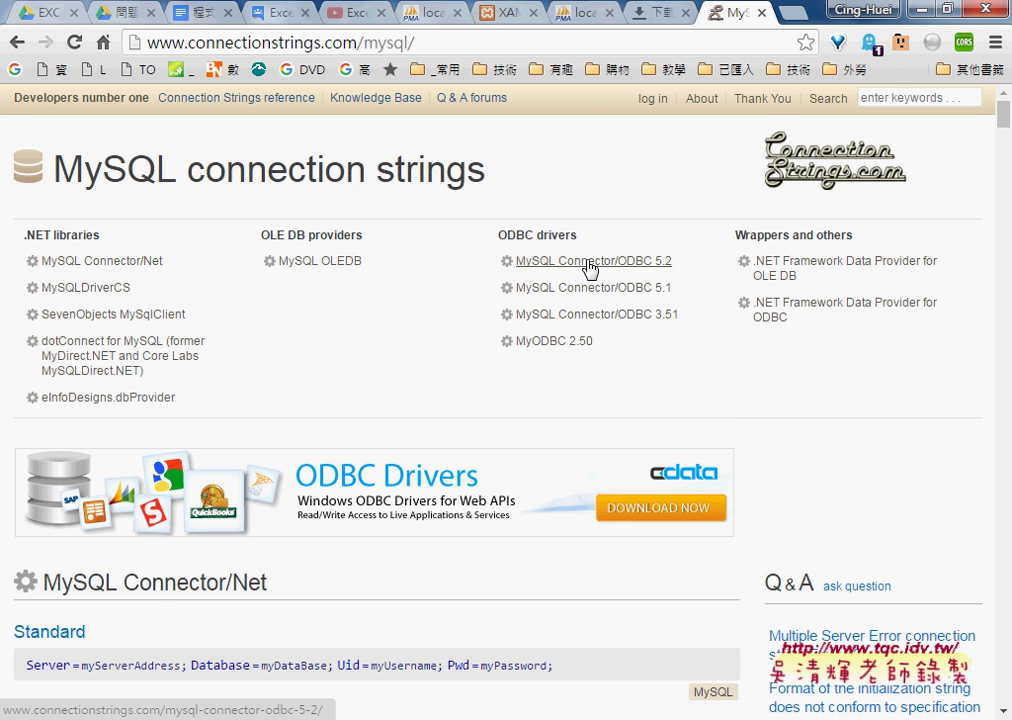
pyautogui.click(663, 261)
pyautogui.scroll(-1, 599, 384)
pyautogui.scroll(-1, 598, 378)
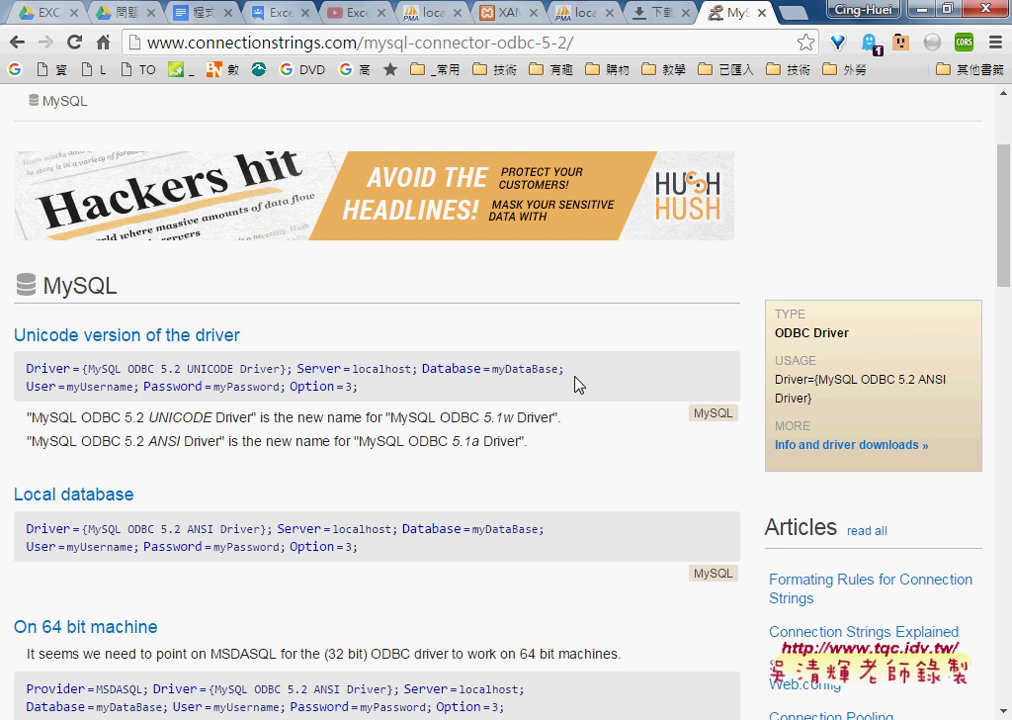
pyautogui.scroll(-1, 576, 385)
pyautogui.scroll(-1, 576, 385)
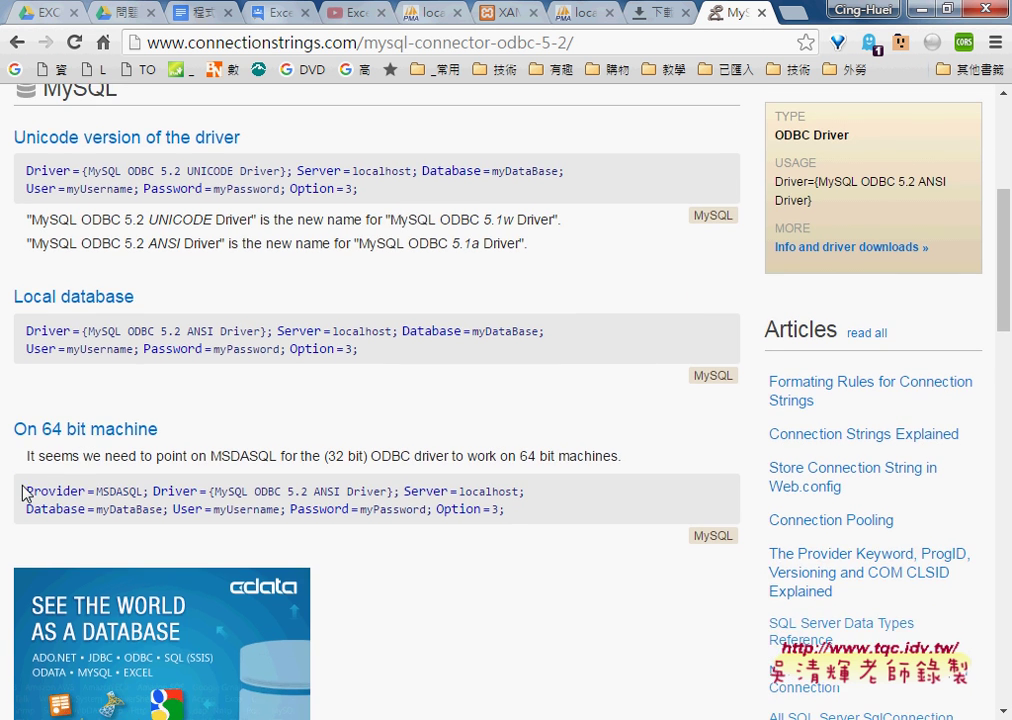
pyautogui.moveTo(26, 491); pyautogui.dragTo(499, 510)
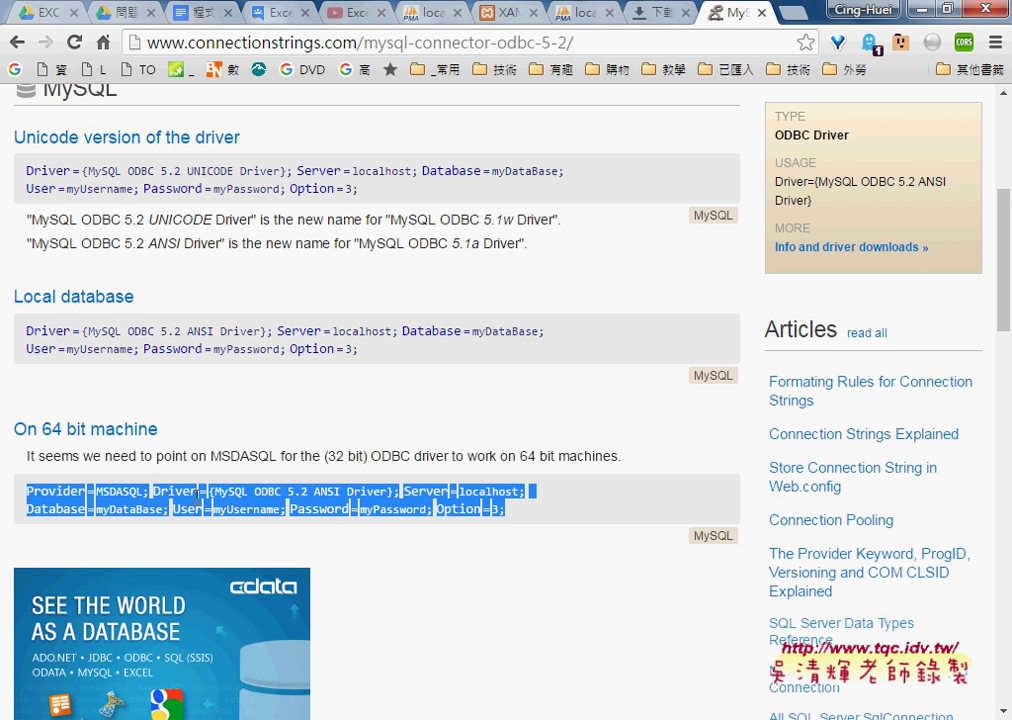
pyautogui.click(395, 719)
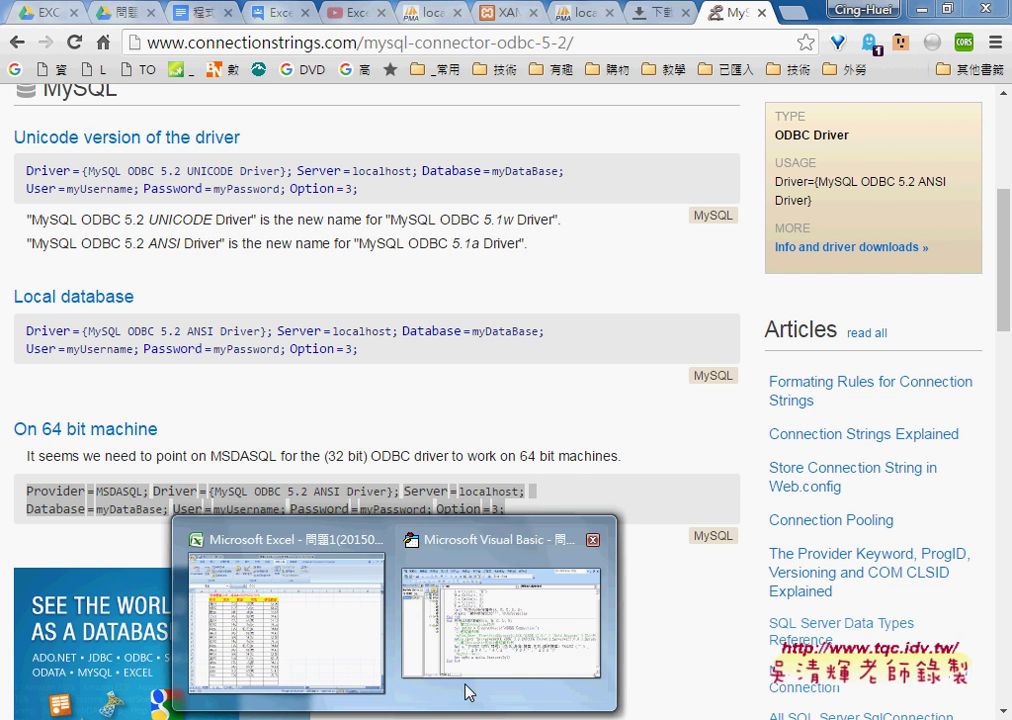
pyautogui.click(468, 692)
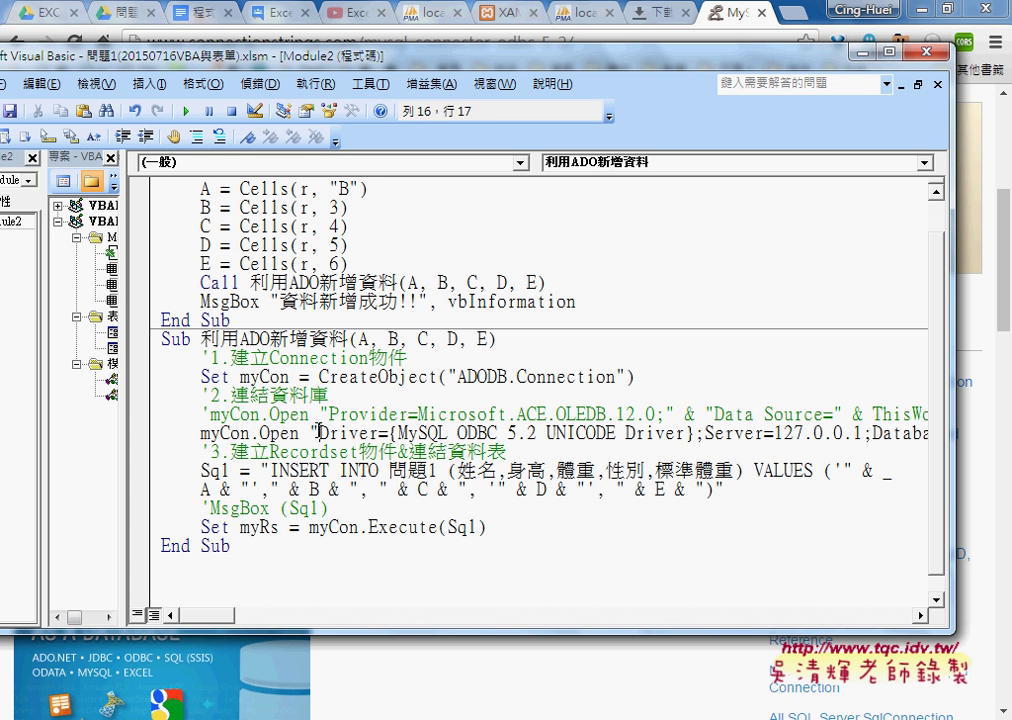
# Hide the side panes and highlight the ODBC driver name and Server=127.0.0.1.
pyautogui.moveTo(318, 432); pyautogui.dragTo(448, 433)
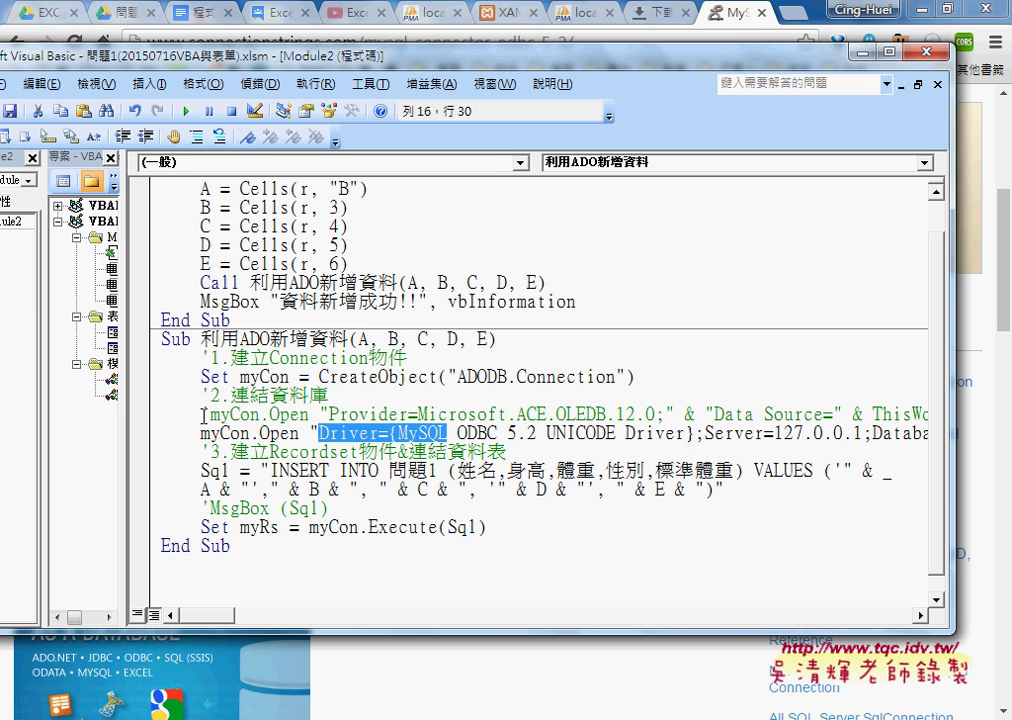
pyautogui.moveTo(124, 330); pyautogui.dragTo(98, 330)
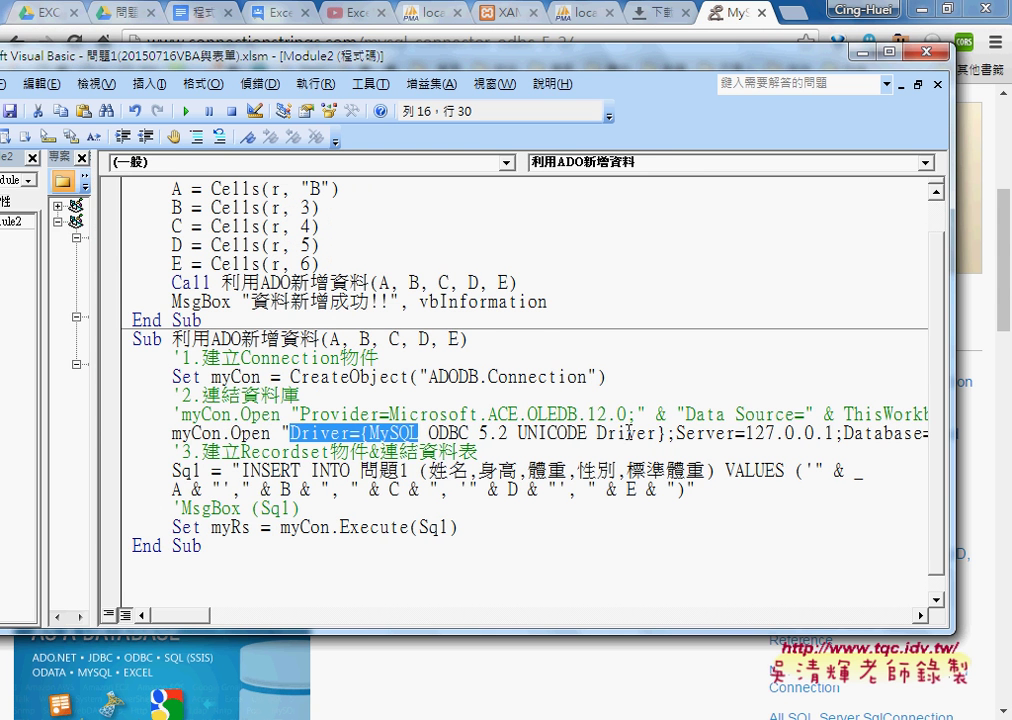
pyautogui.click(33, 160)
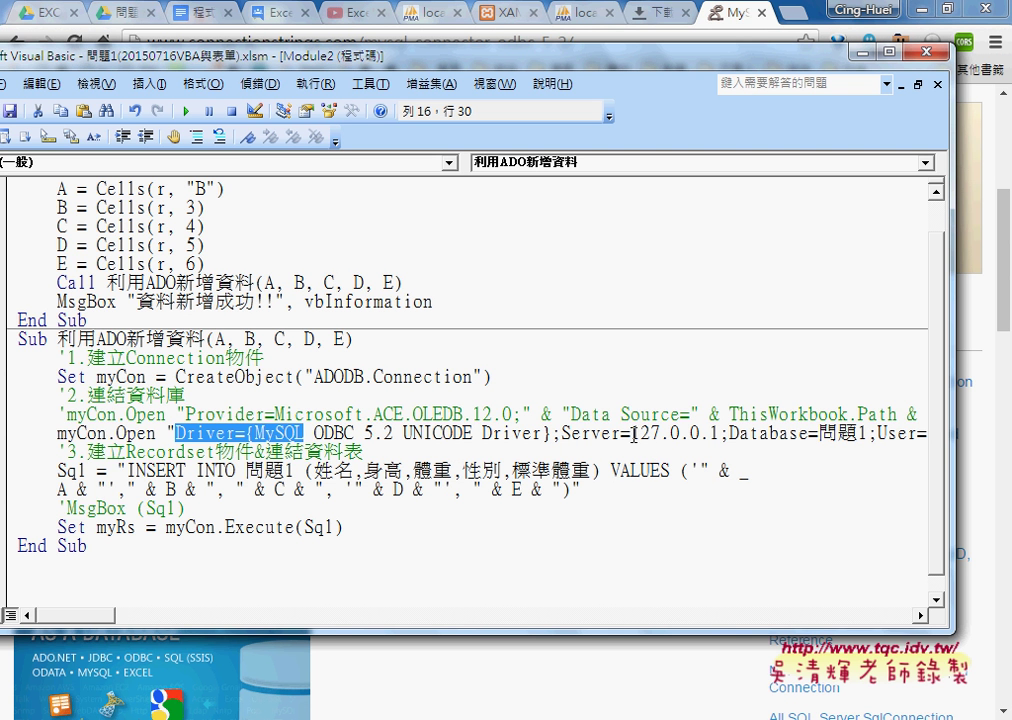
pyautogui.moveTo(561, 433); pyautogui.dragTo(716, 433)
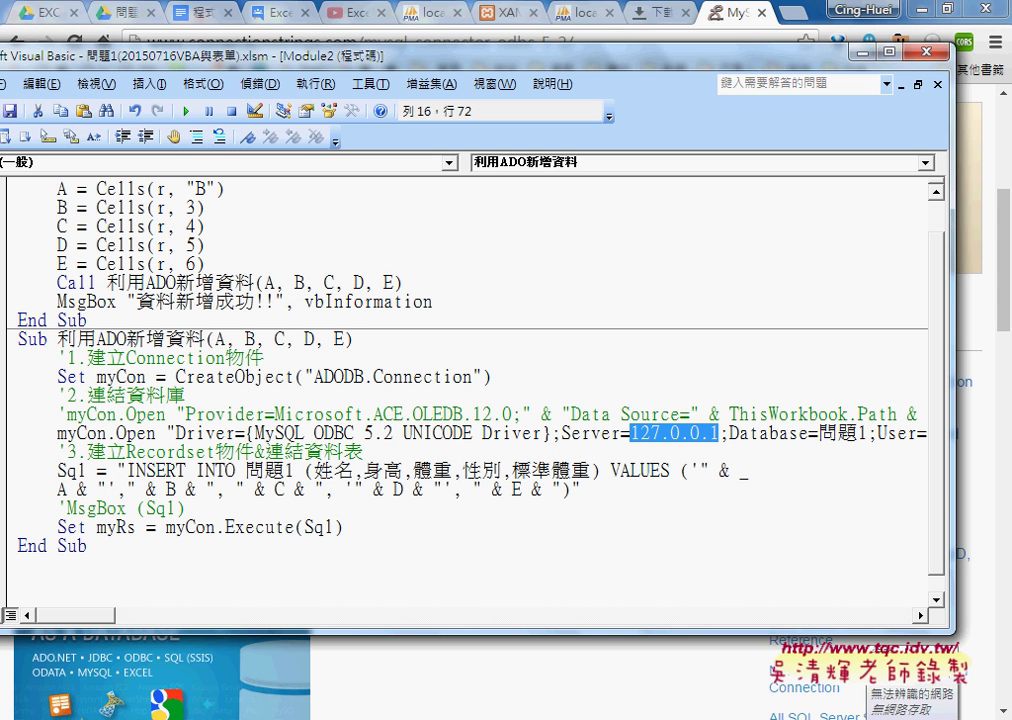
# Show the 區域連線 details in Network and Sharing Center and mark IPv4 192.168.2.228.
pyautogui.rightClick(818, 719)
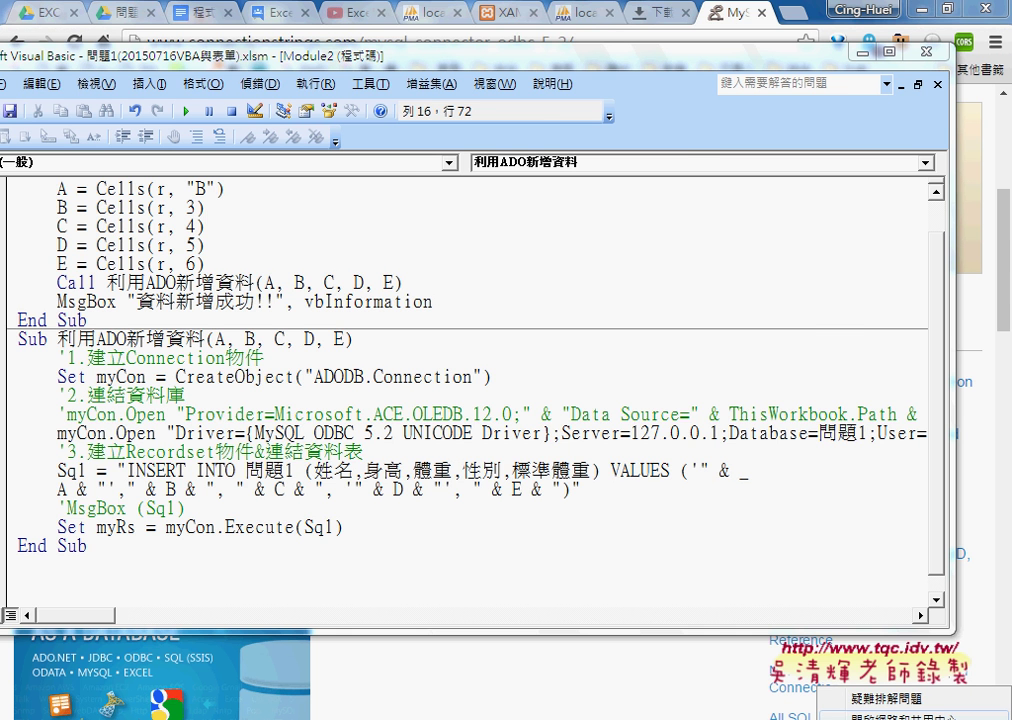
pyautogui.click(885, 716)
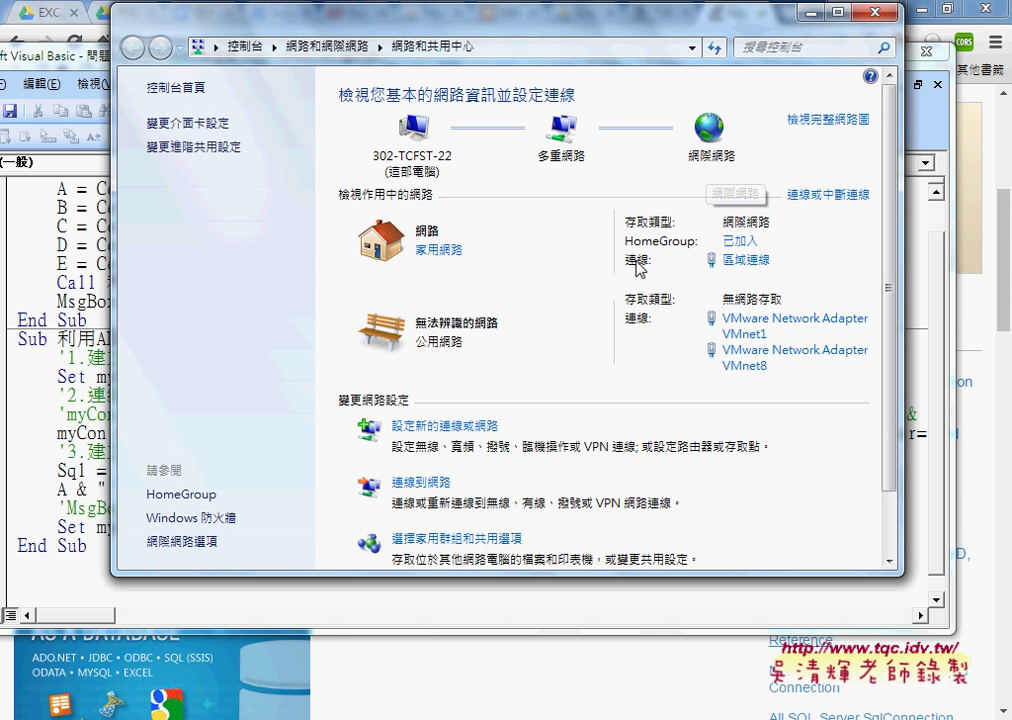
pyautogui.click(746, 260)
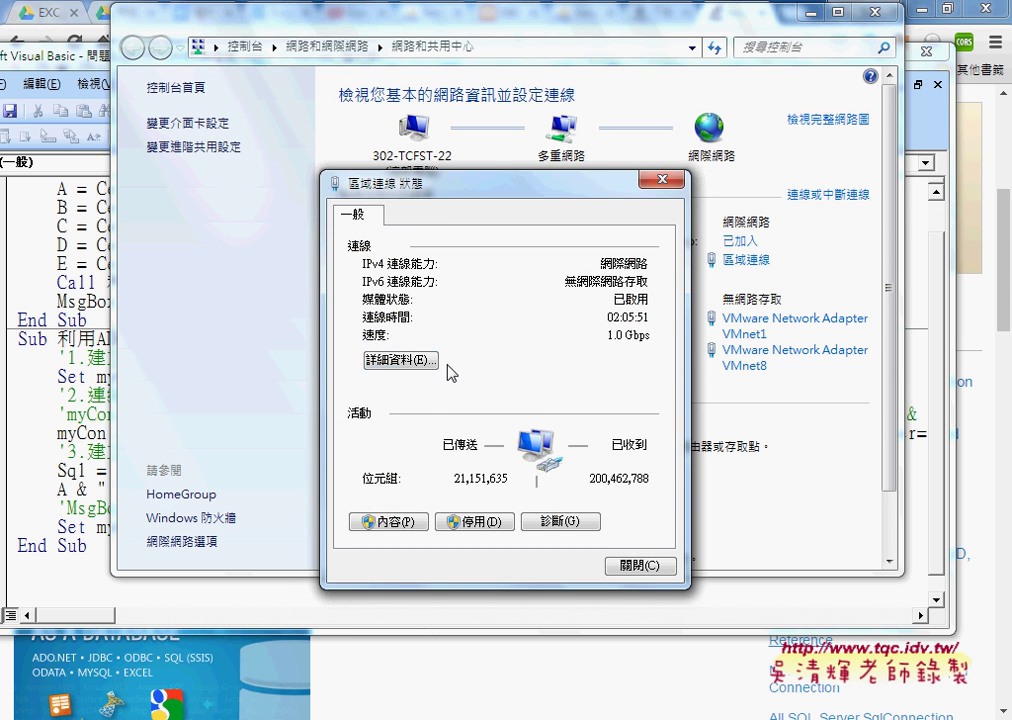
pyautogui.click(412, 362)
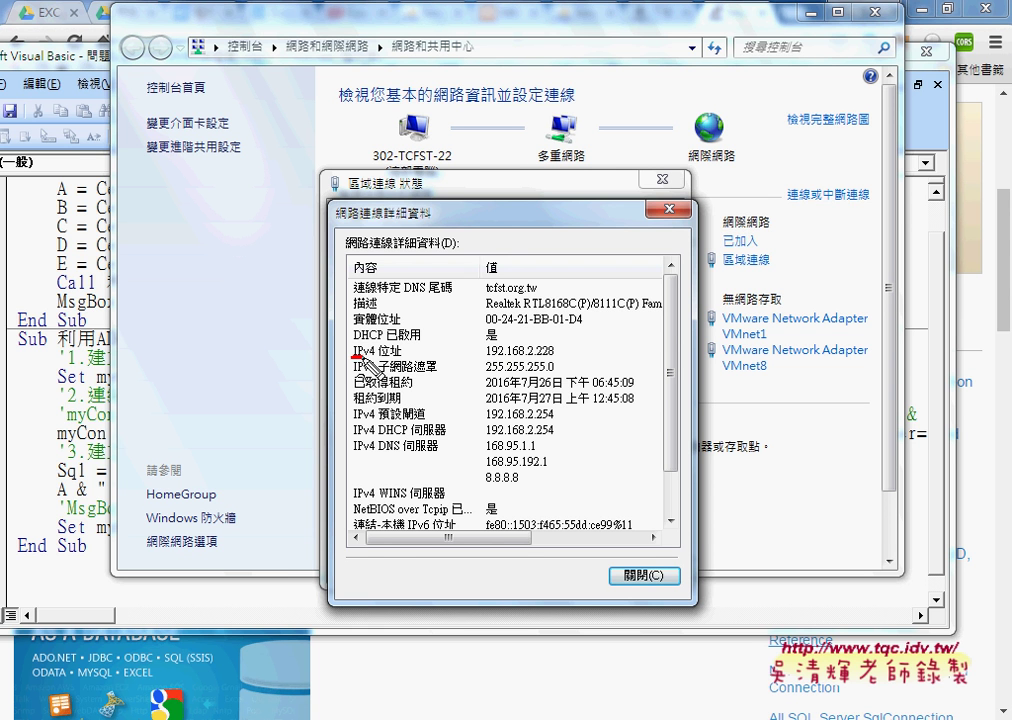
pyautogui.moveTo(351, 355); pyautogui.dragTo(376, 354)
pyautogui.moveTo(474, 356); pyautogui.dragTo(476, 350)
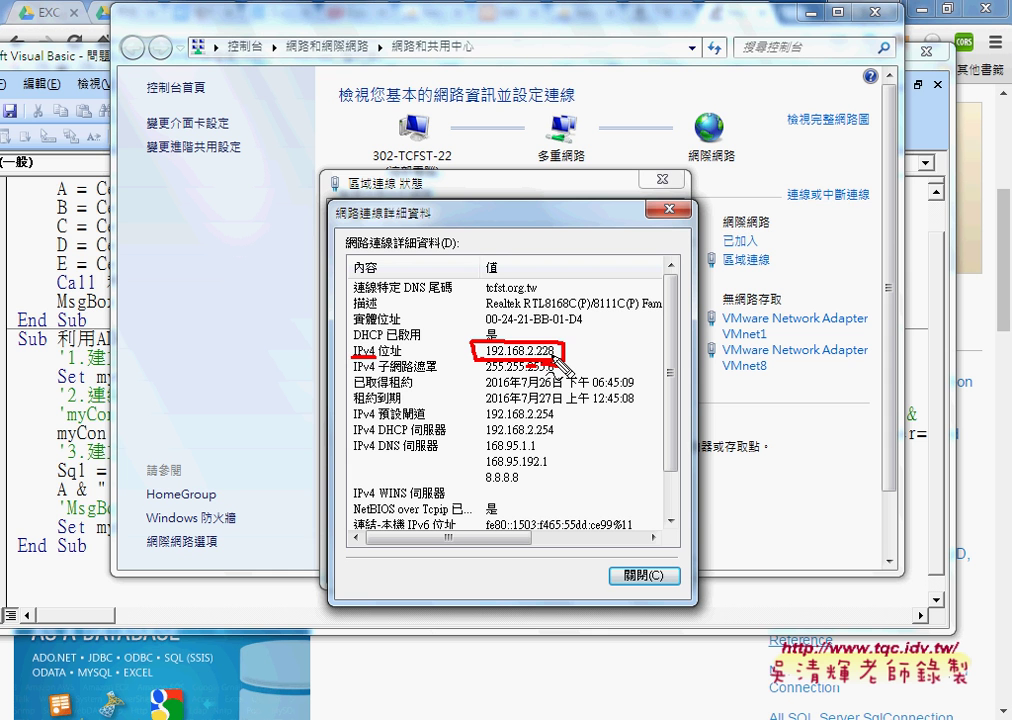
pyautogui.press('Escape')
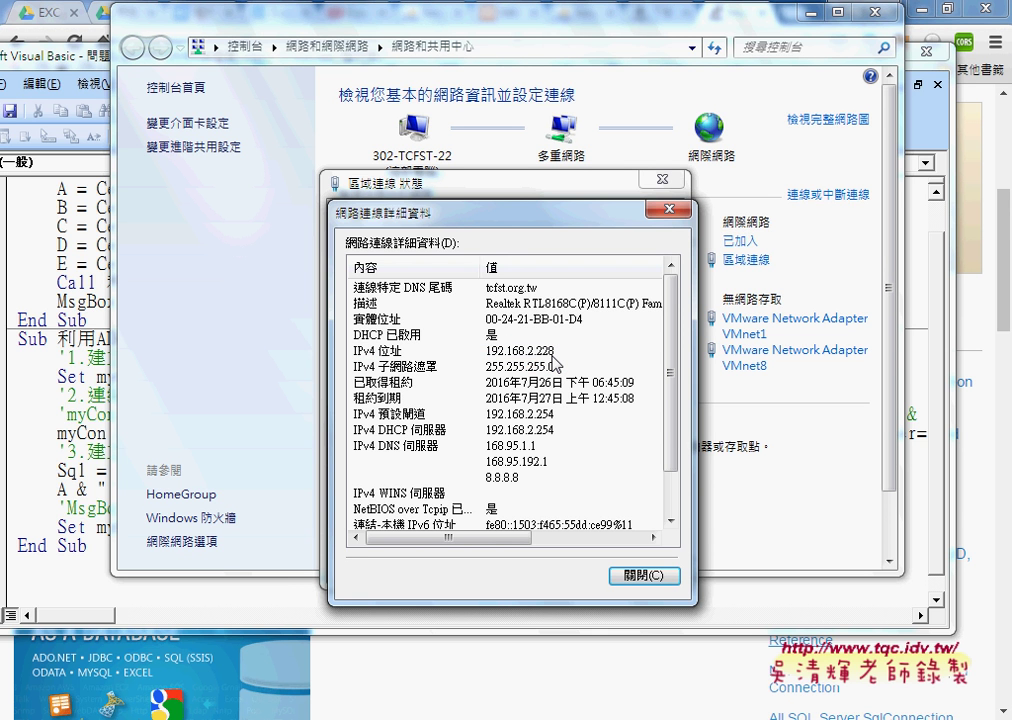
# Close the connection details, 區域連線 status and Network and Sharing Center windows.
pyautogui.click(658, 577)
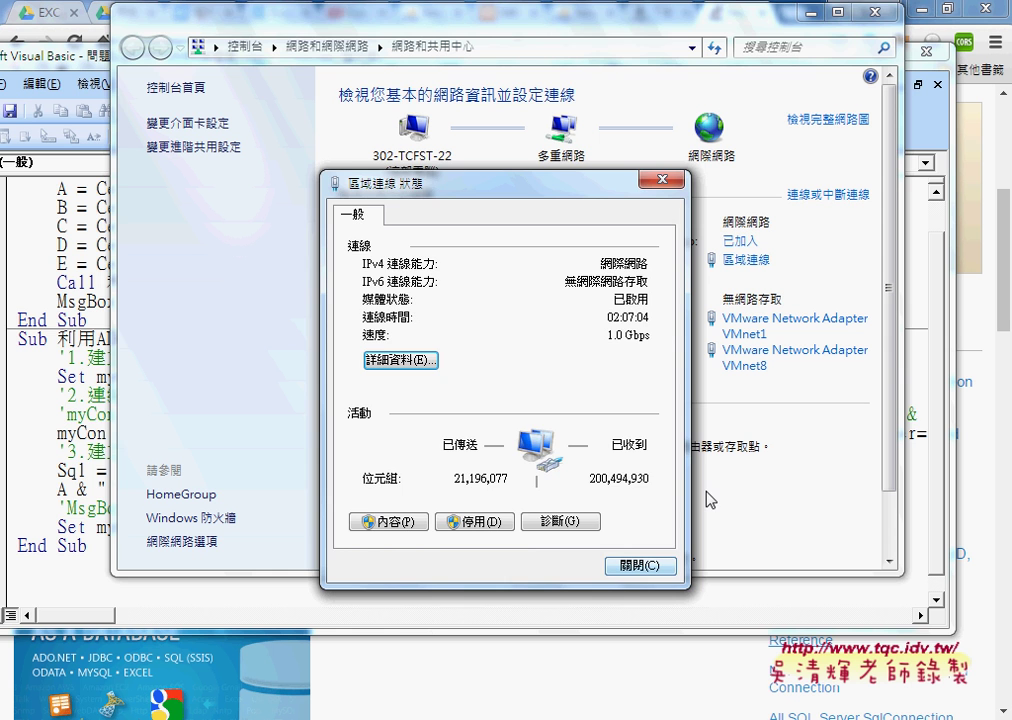
pyautogui.click(671, 184)
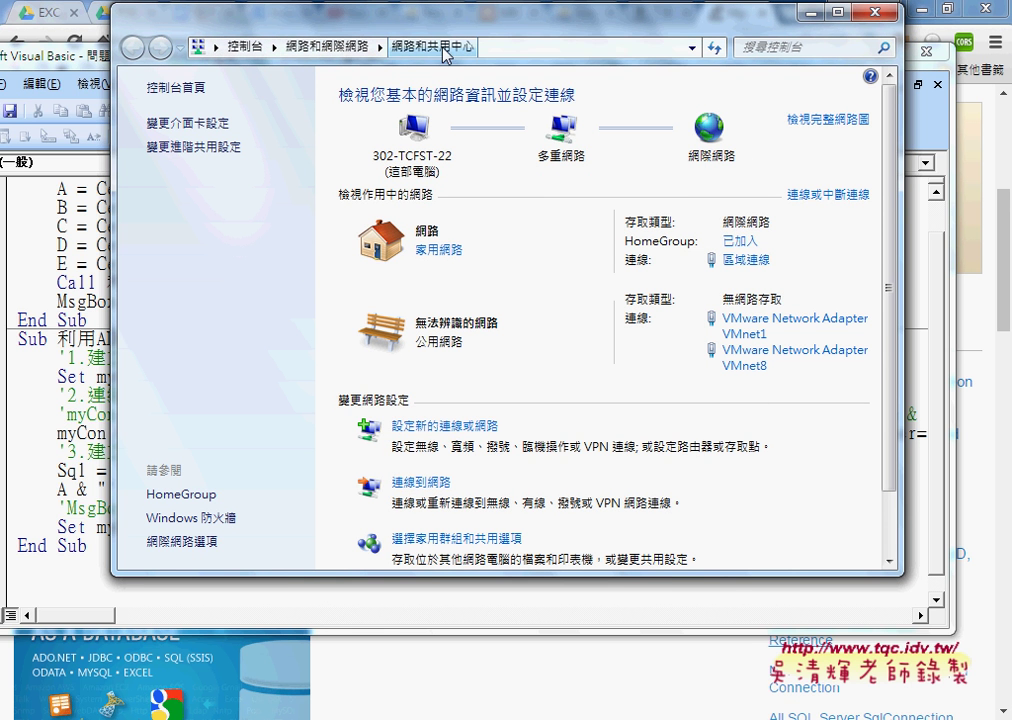
pyautogui.click(752, 268)
pyautogui.click(393, 366)
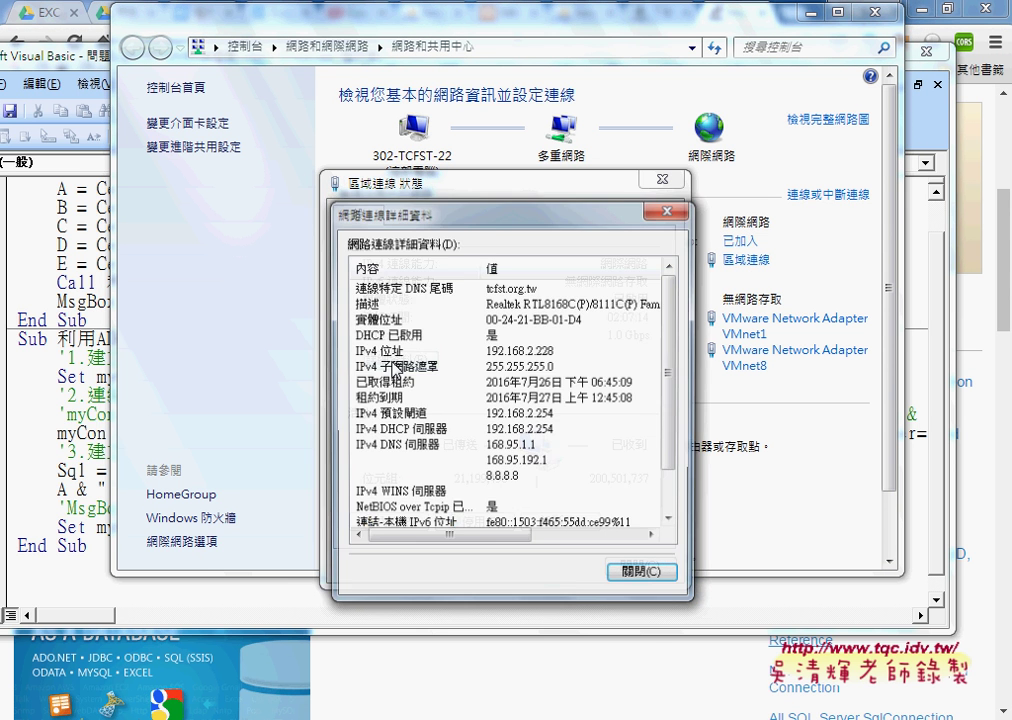
pyautogui.moveTo(494, 226); pyautogui.dragTo(352, 320)
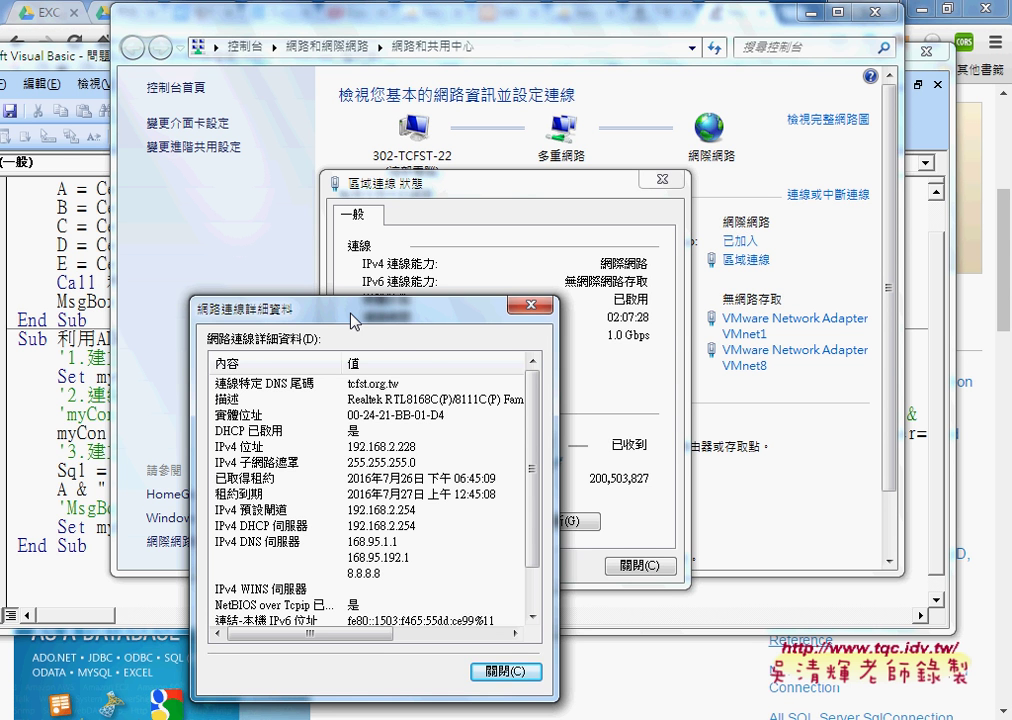
pyautogui.click(533, 305)
pyautogui.click(663, 179)
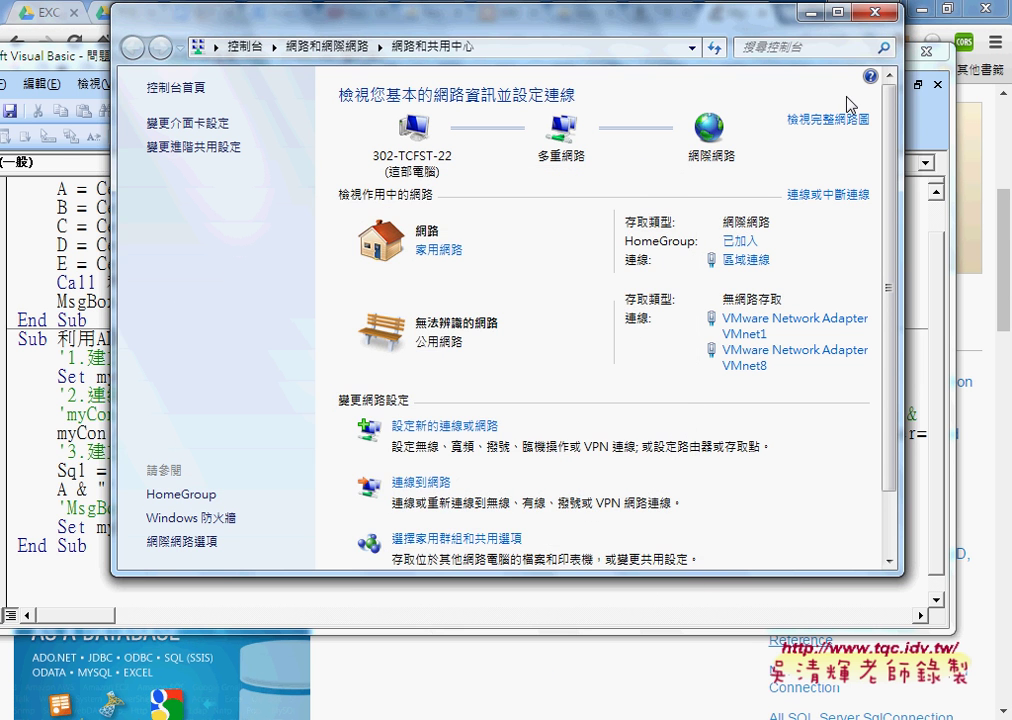
pyautogui.click(875, 12)
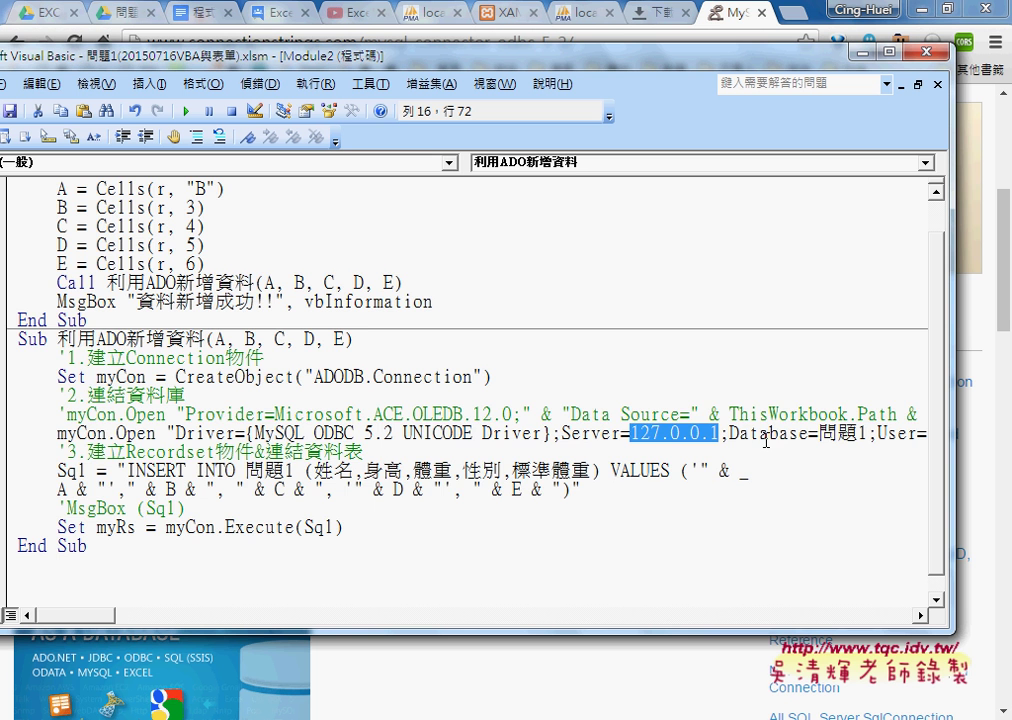
pyautogui.hscroll(5, 378, 508)
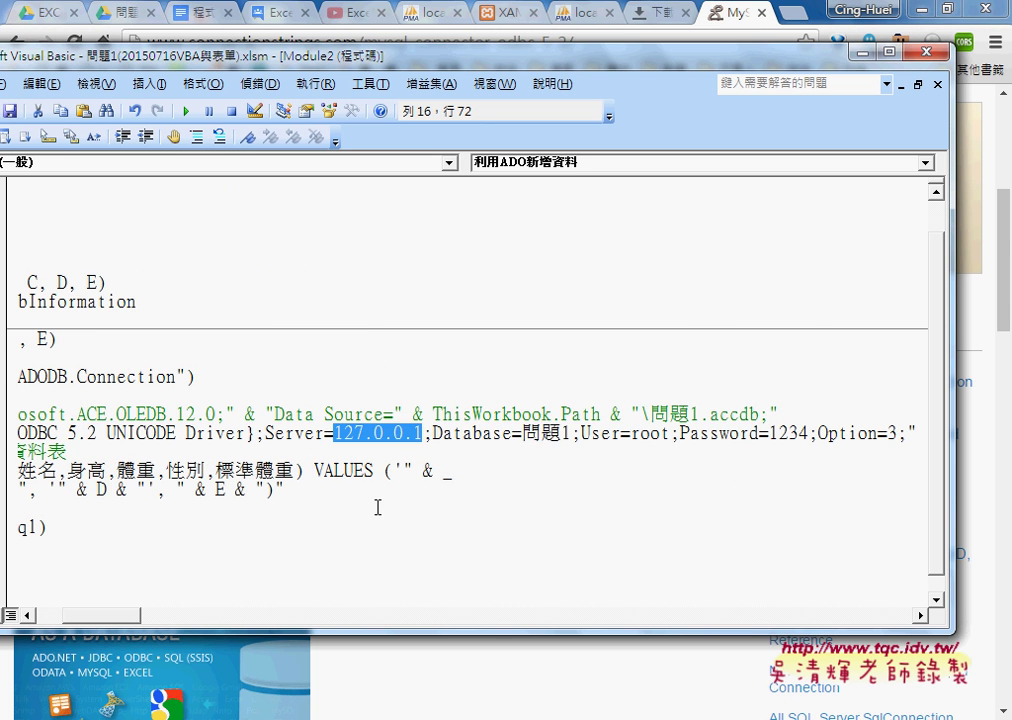
pyautogui.moveTo(521, 433); pyautogui.dragTo(569, 433)
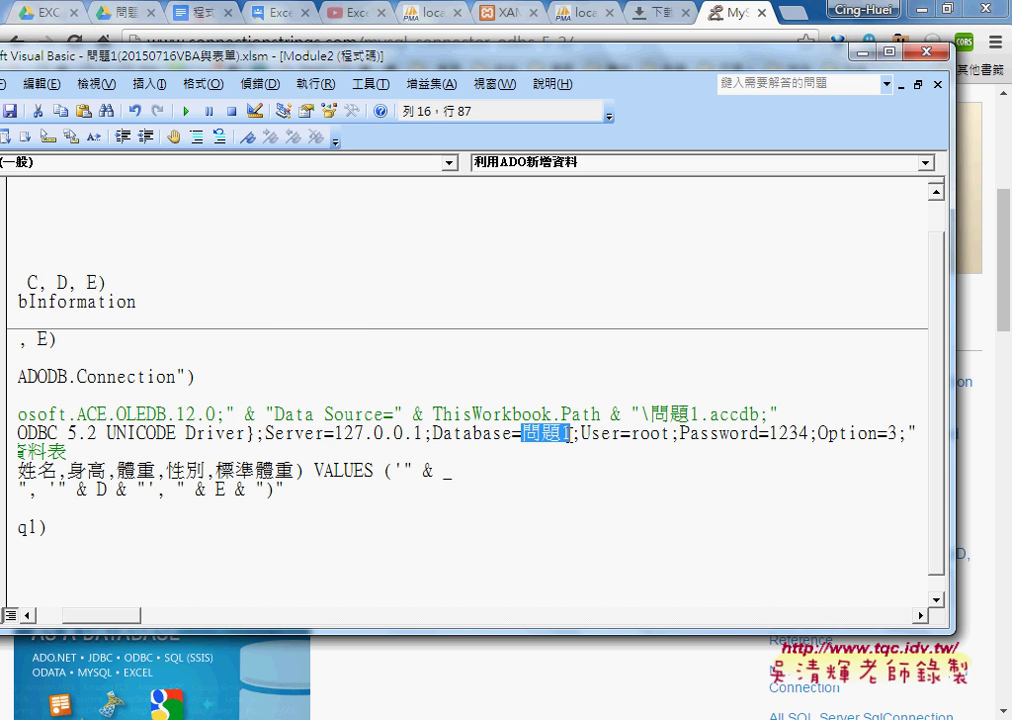
pyautogui.click(634, 433)
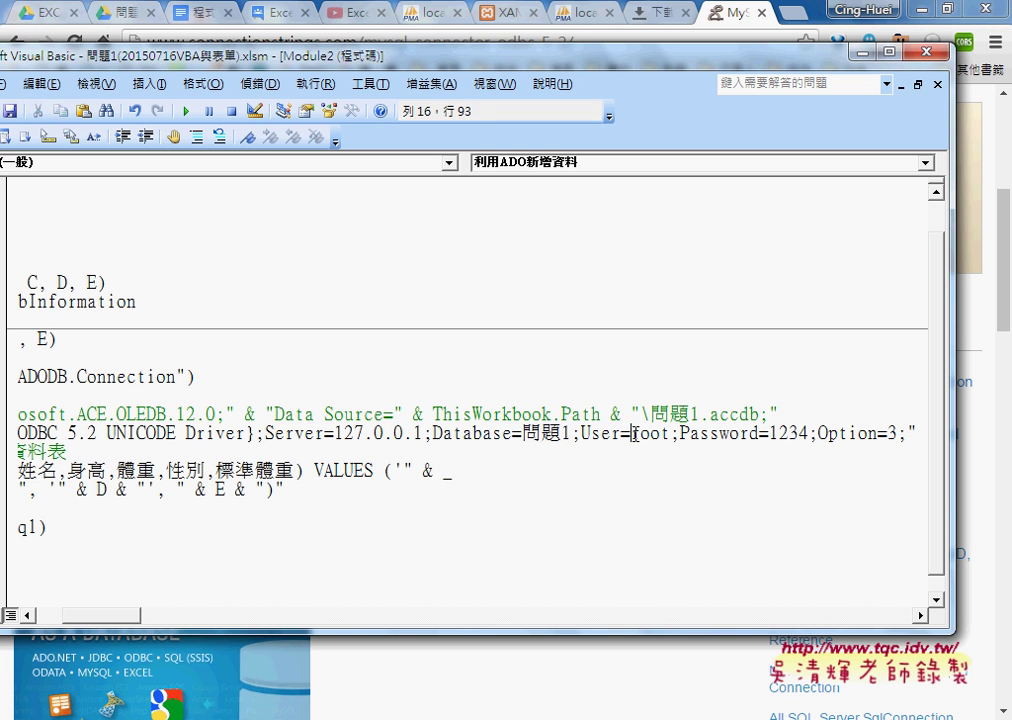
pyautogui.moveTo(634, 433); pyautogui.dragTo(670, 433)
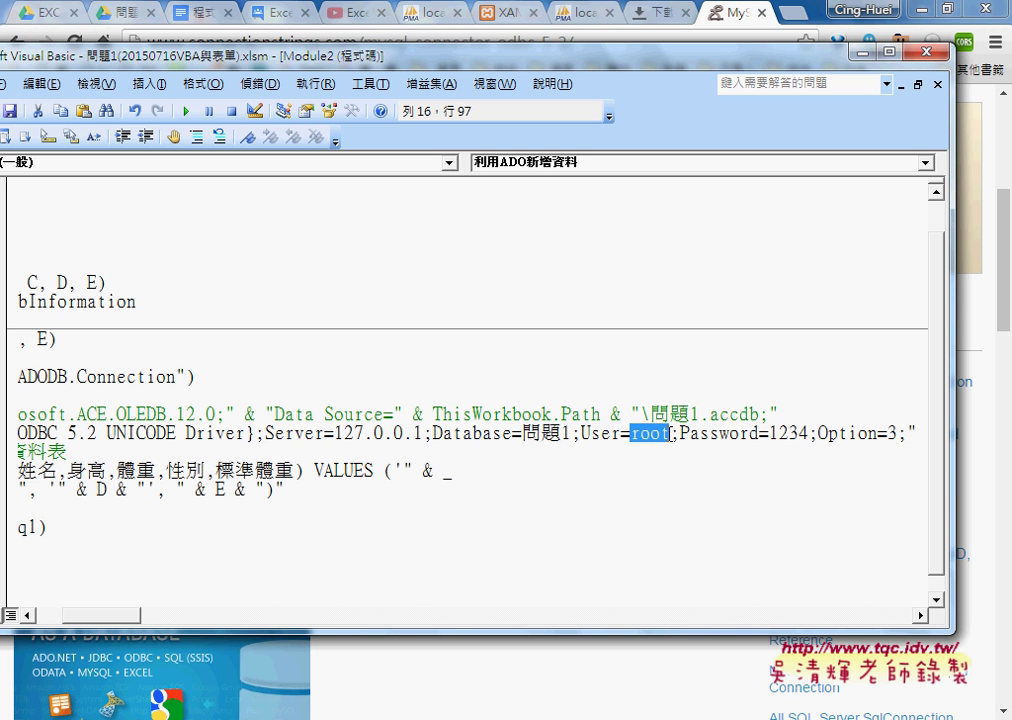
pyautogui.moveTo(768, 433); pyautogui.dragTo(811, 433)
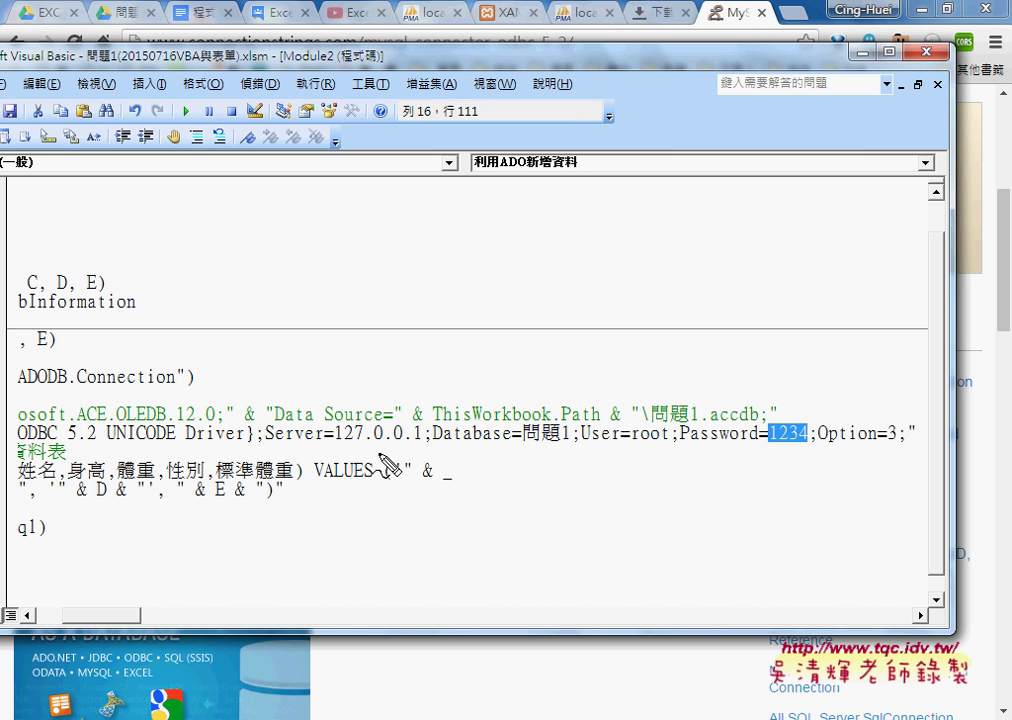
pyautogui.moveTo(348, 444); pyautogui.dragTo(390, 441)
pyautogui.moveTo(522, 446); pyautogui.dragTo(557, 446)
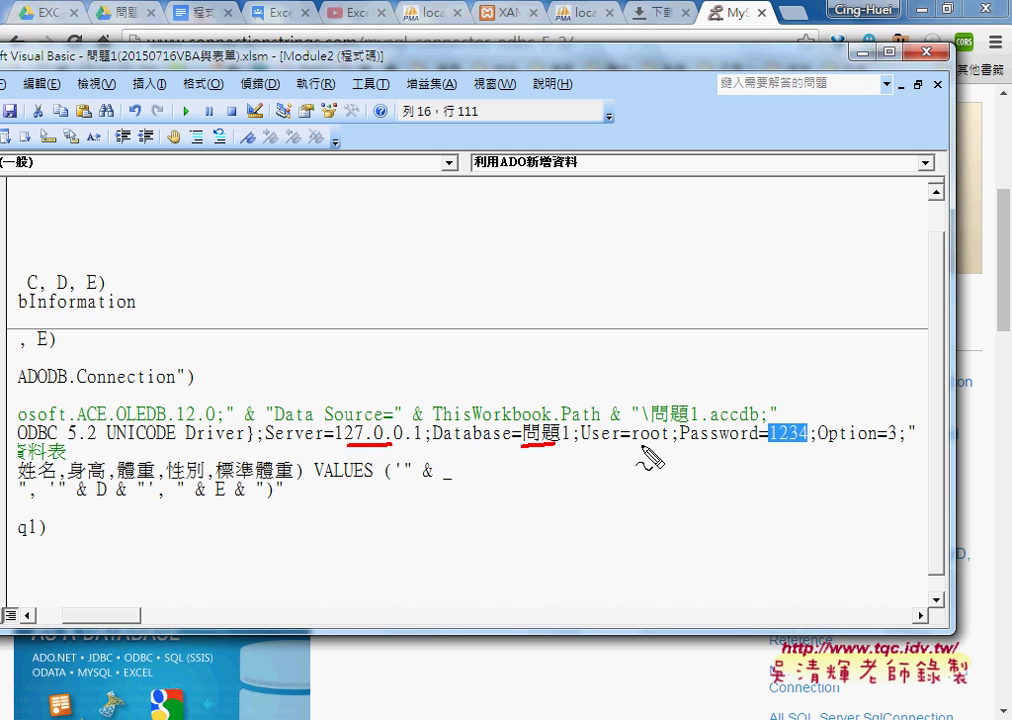
pyautogui.moveTo(637, 446); pyautogui.dragTo(661, 445)
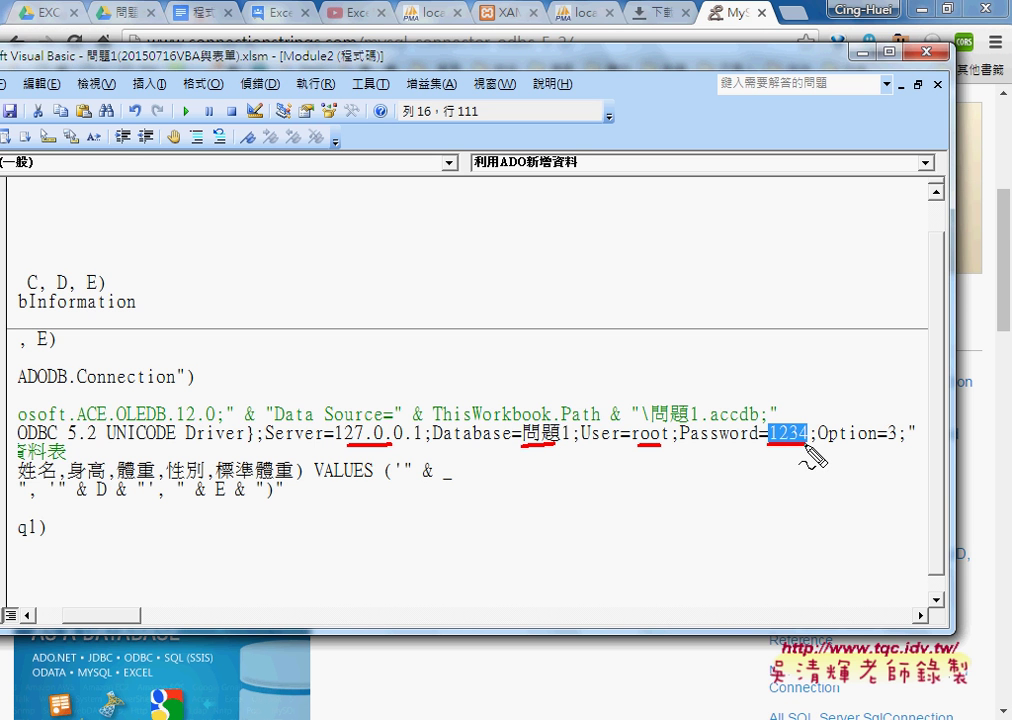
pyautogui.moveTo(769, 445); pyautogui.dragTo(806, 444)
pyautogui.press('Escape')
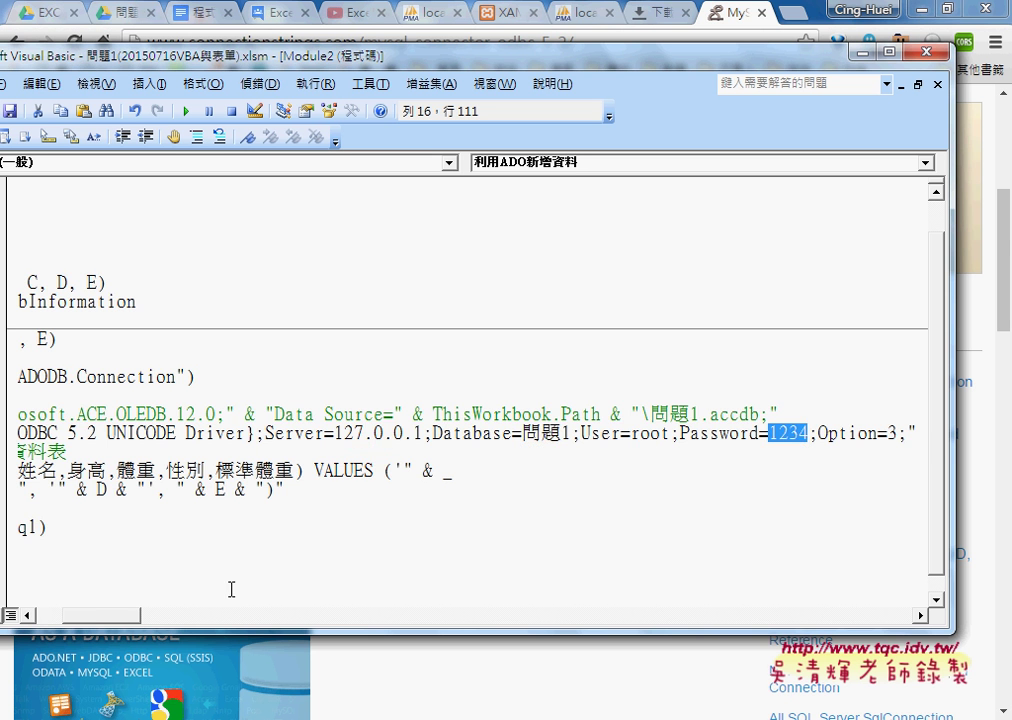
pyautogui.moveTo(113, 616); pyautogui.dragTo(75, 625)
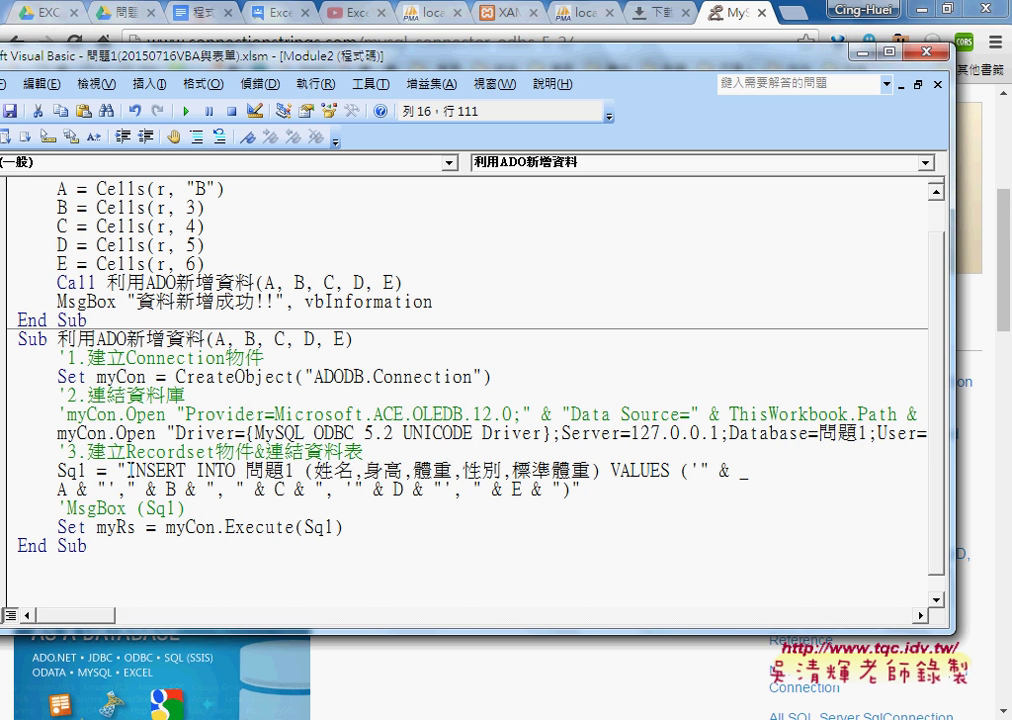
pyautogui.moveTo(127, 470); pyautogui.dragTo(262, 470)
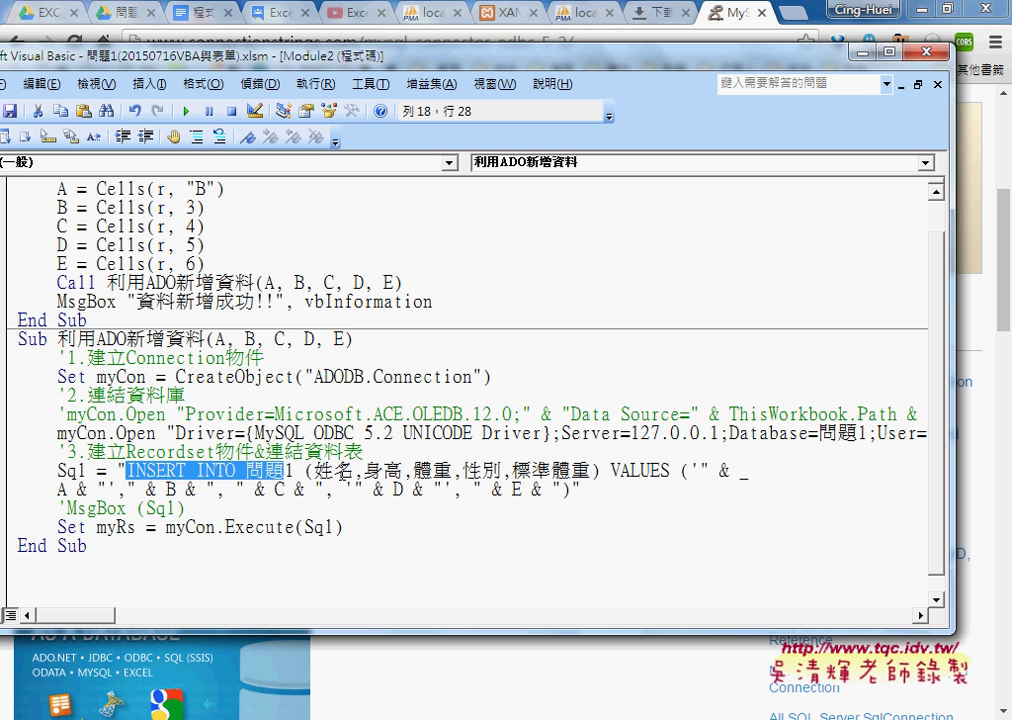
pyautogui.click(272, 470)
pyautogui.moveTo(301, 470); pyautogui.dragTo(571, 470)
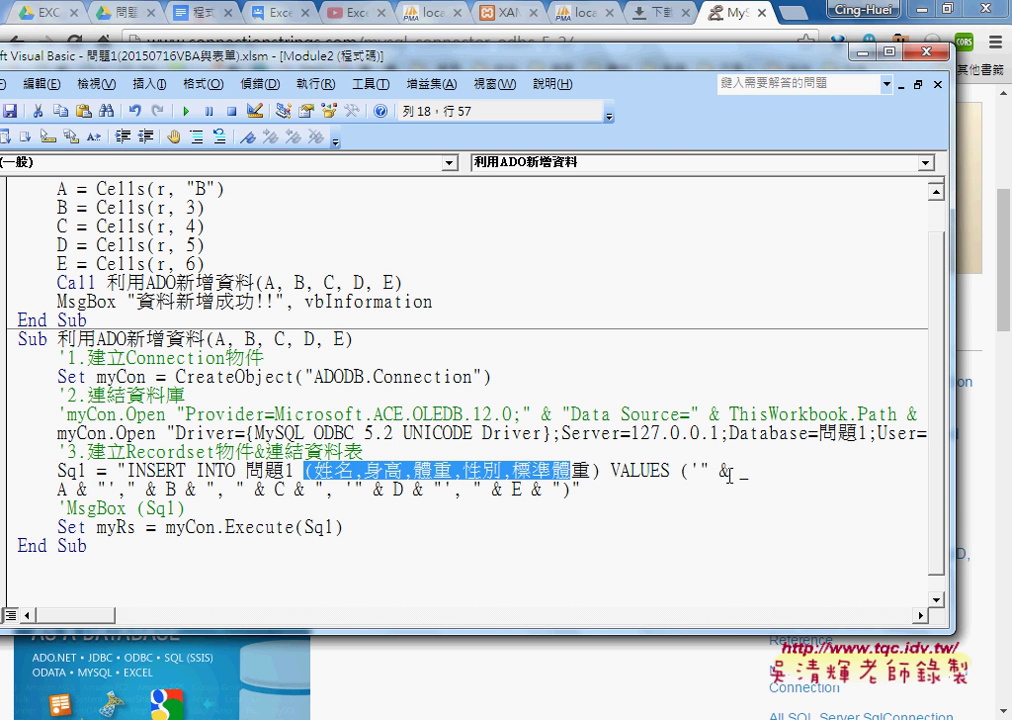
pyautogui.scroll(1, 145, 313)
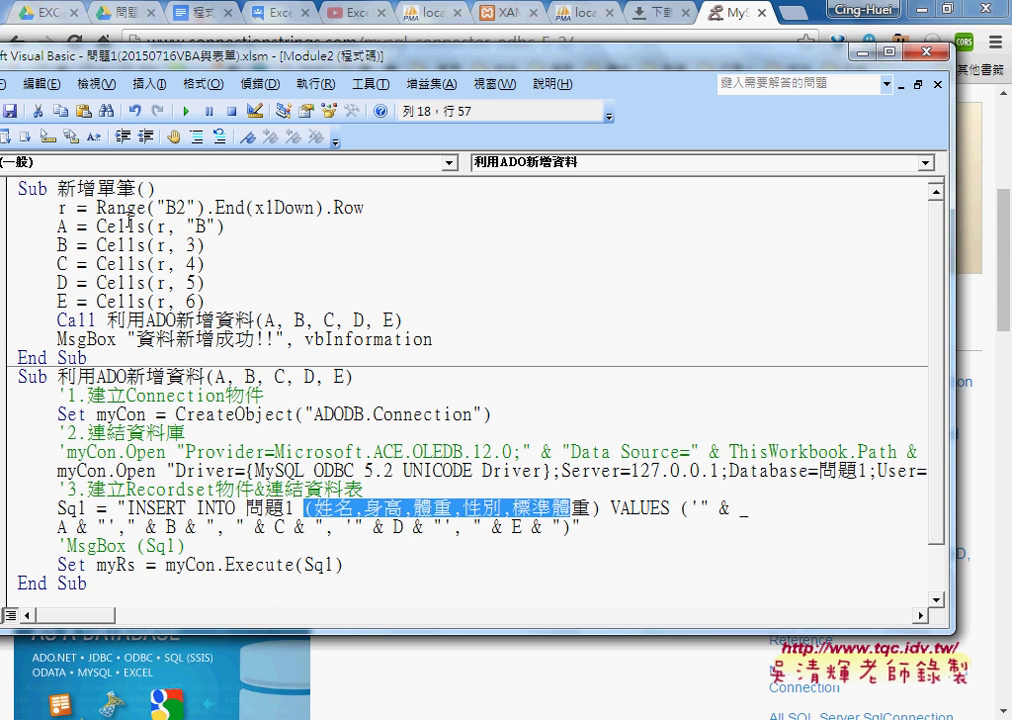
pyautogui.click(62, 226)
pyautogui.click(61, 526)
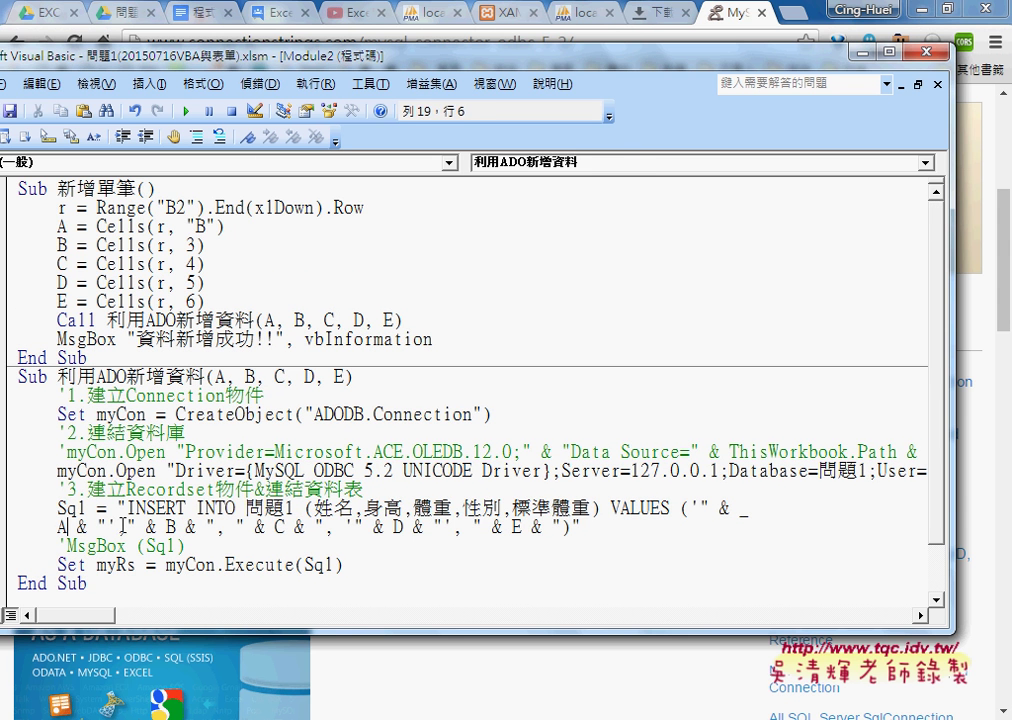
pyautogui.click(687, 510)
pyautogui.moveTo(290, 53); pyautogui.dragTo(327, 60)
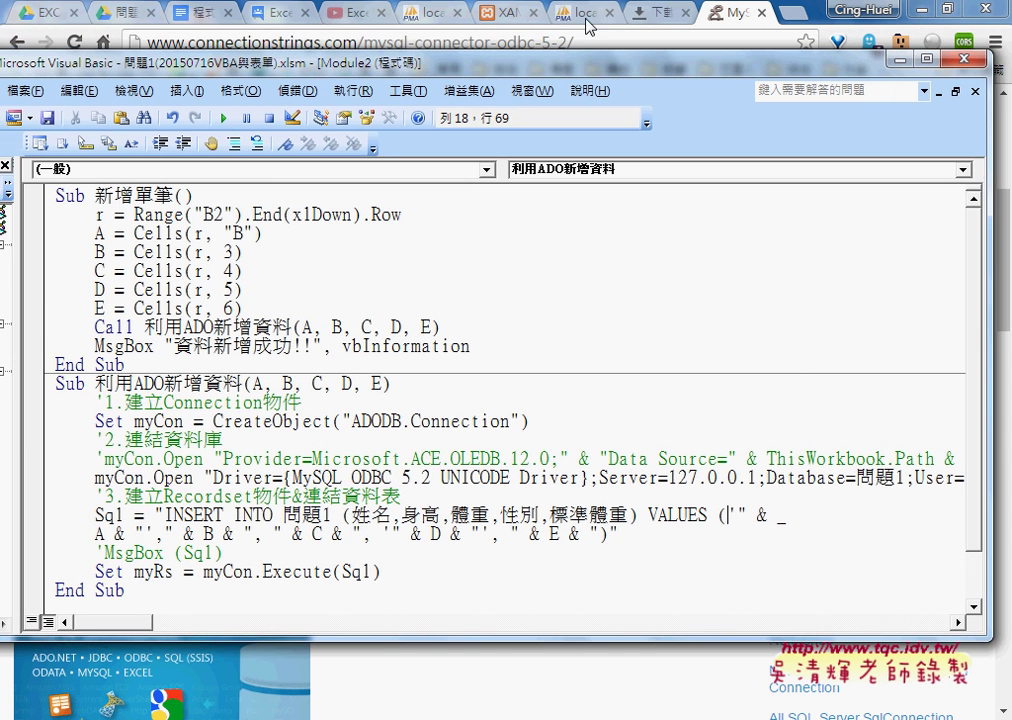
# Log back into phpMyAdmin after the 1440-second timeout and browse table 問題1's row.
pyautogui.click(587, 22)
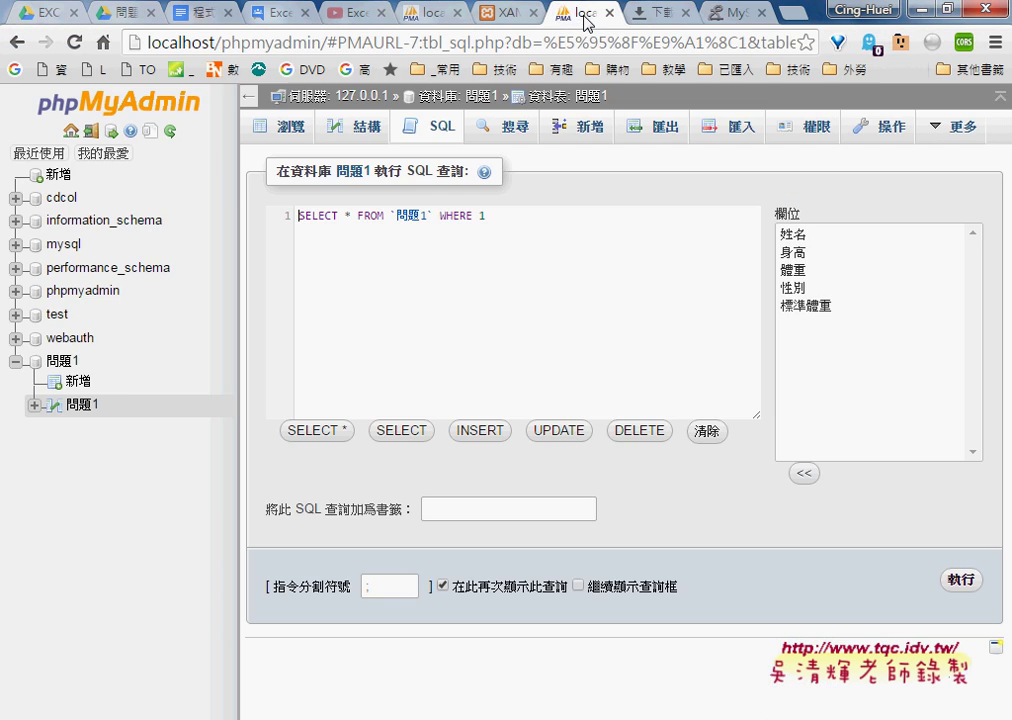
pyautogui.click(84, 408)
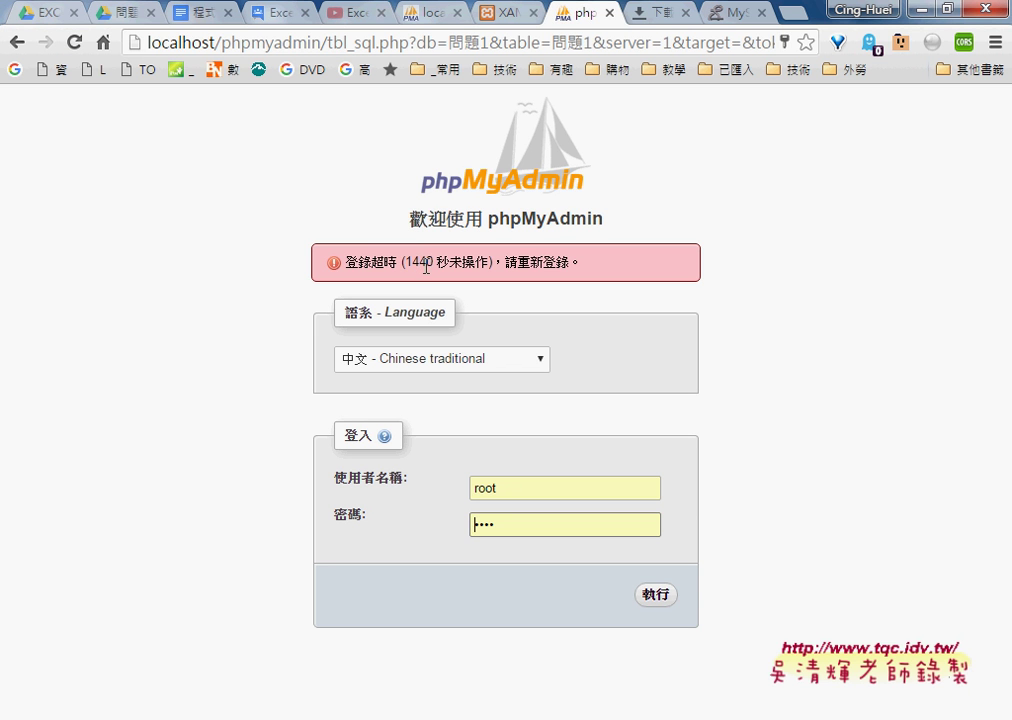
pyautogui.moveTo(405, 262); pyautogui.dragTo(435, 262)
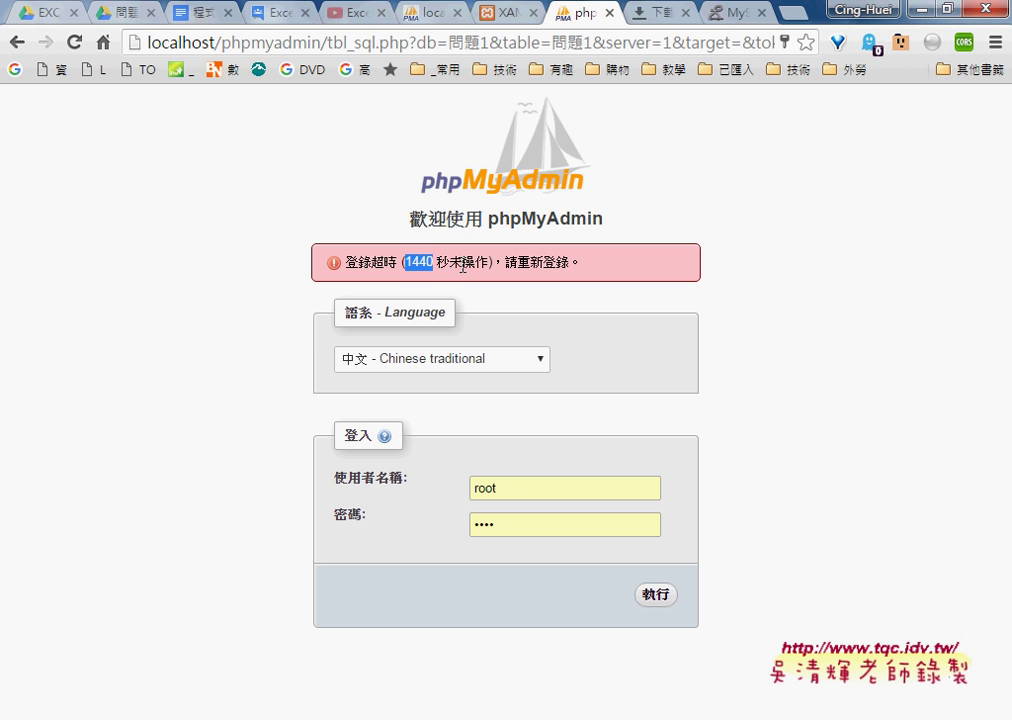
pyautogui.click(654, 598)
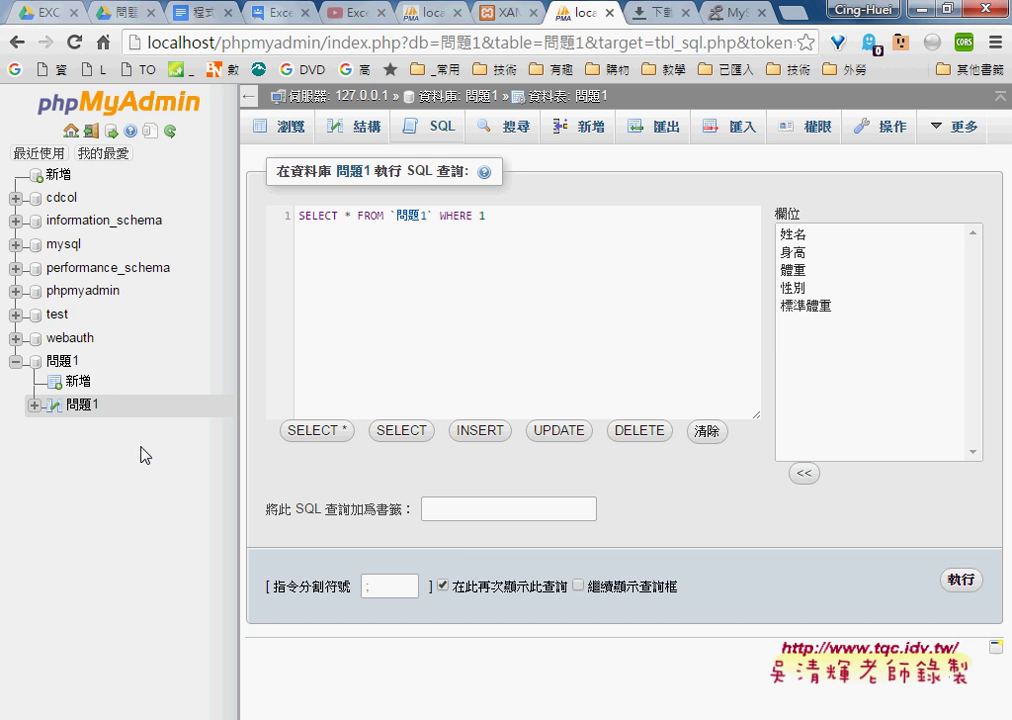
pyautogui.click(78, 405)
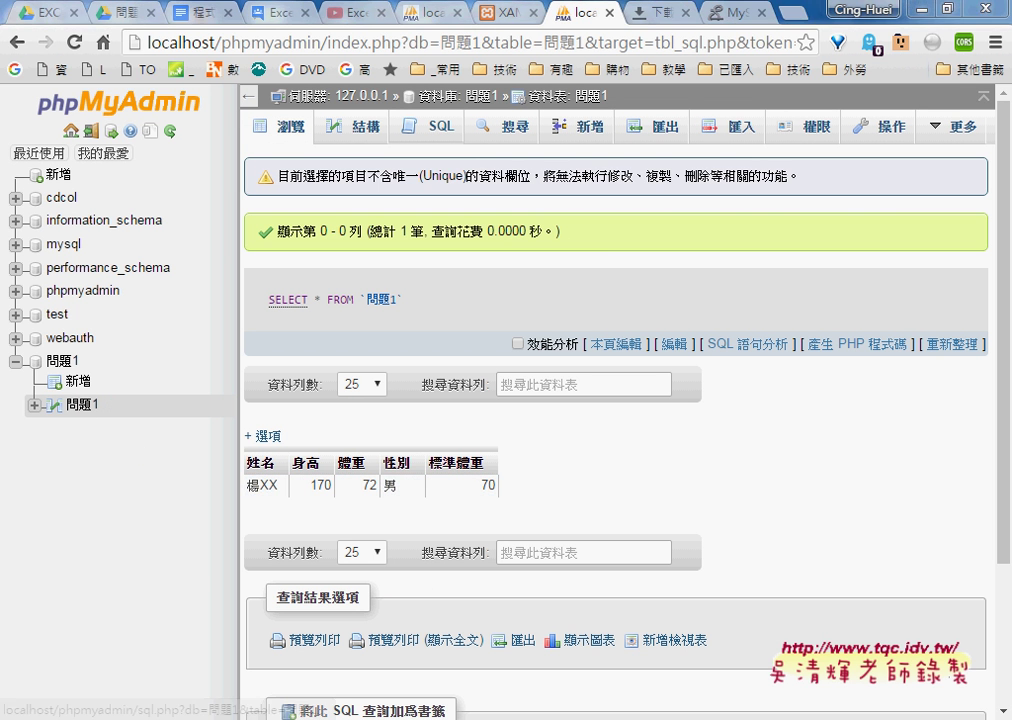
# Arrange the VBA editor over the Excel sheet and review the 新增單筆 procedure code.
pyautogui.click(507, 637)
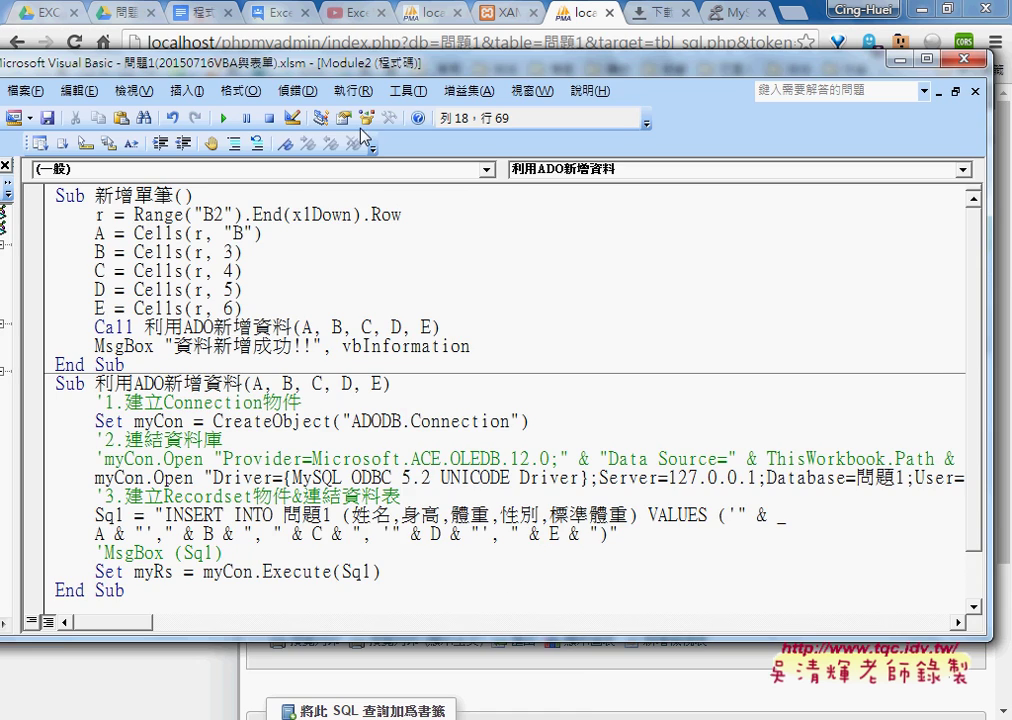
pyautogui.moveTo(409, 56); pyautogui.dragTo(736, 103)
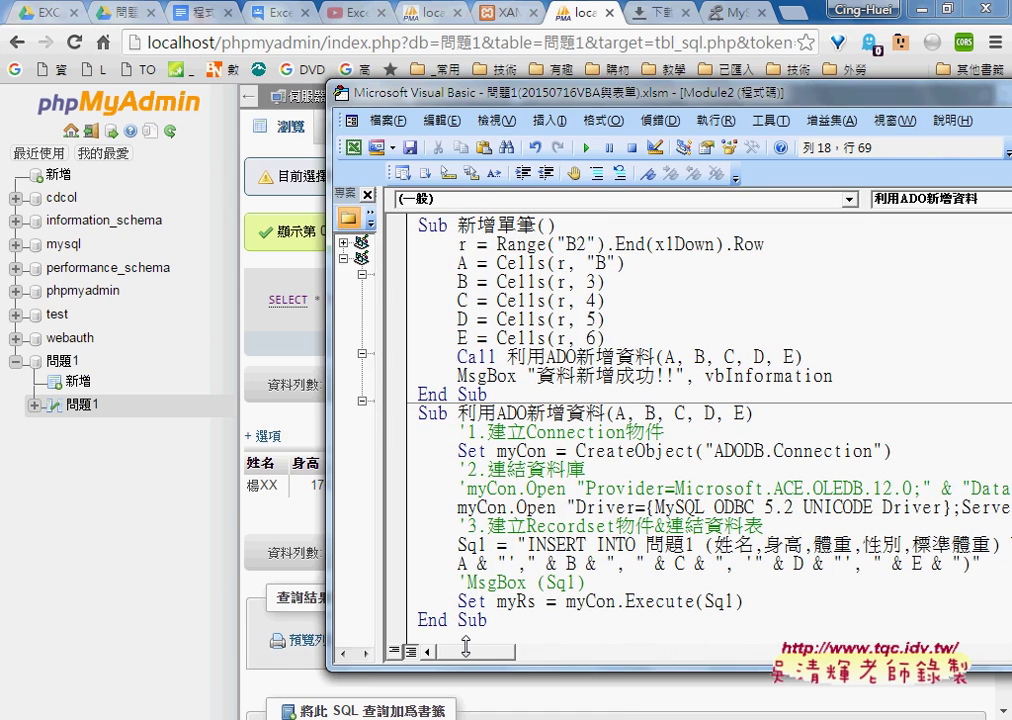
pyautogui.click(294, 664)
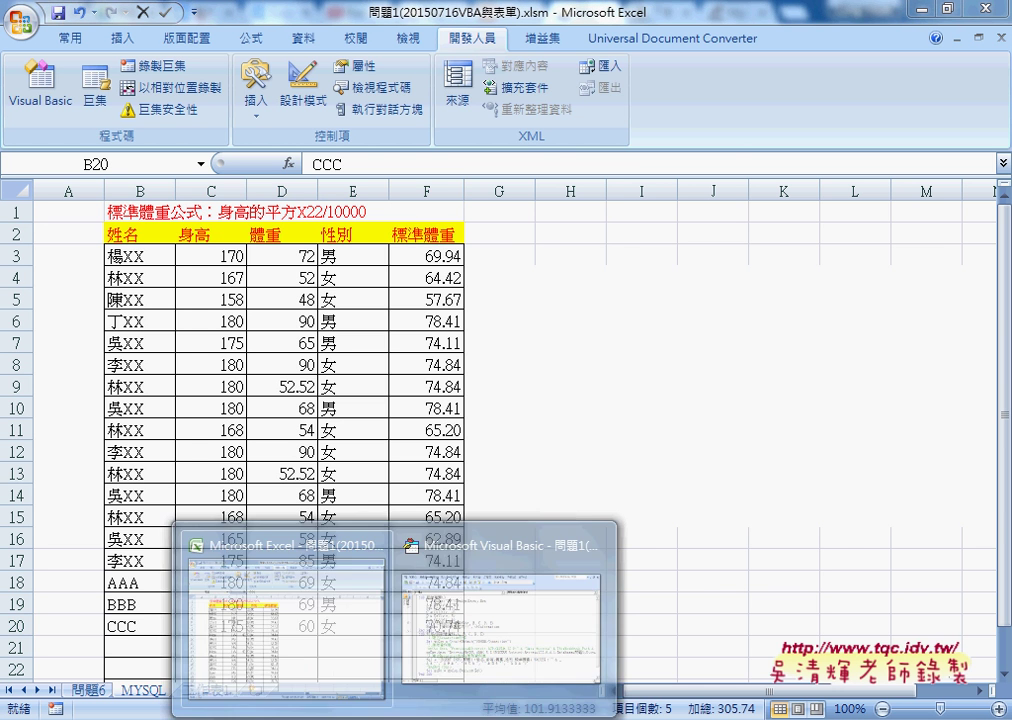
pyautogui.click(493, 652)
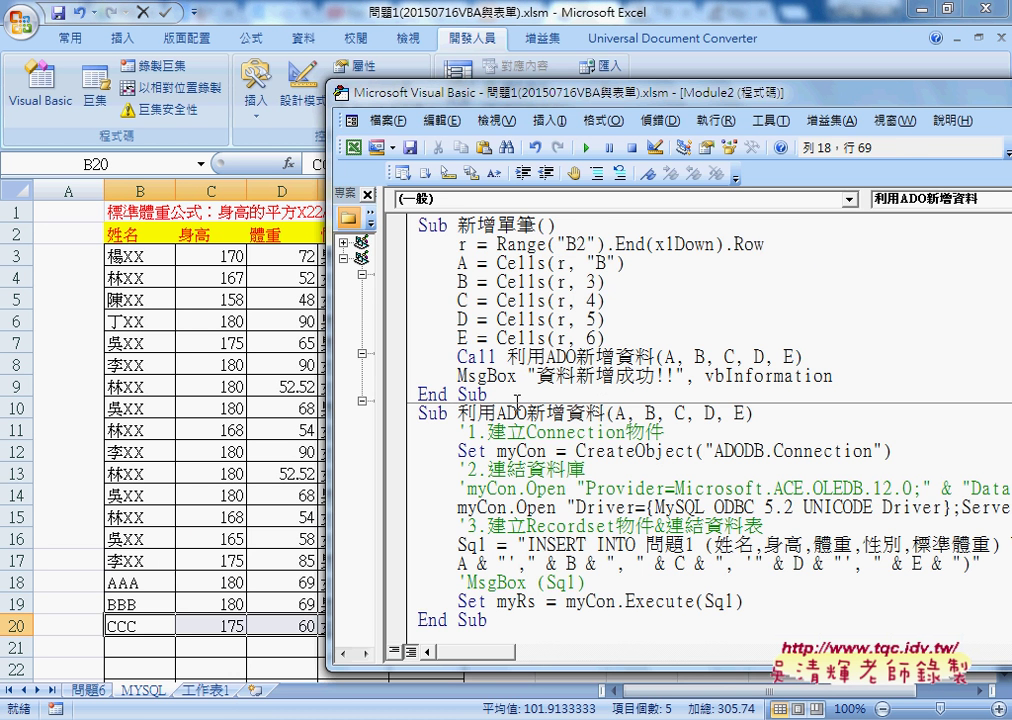
pyautogui.moveTo(487, 395); pyautogui.dragTo(405, 220)
pyautogui.scroll(-1, 600, 400)
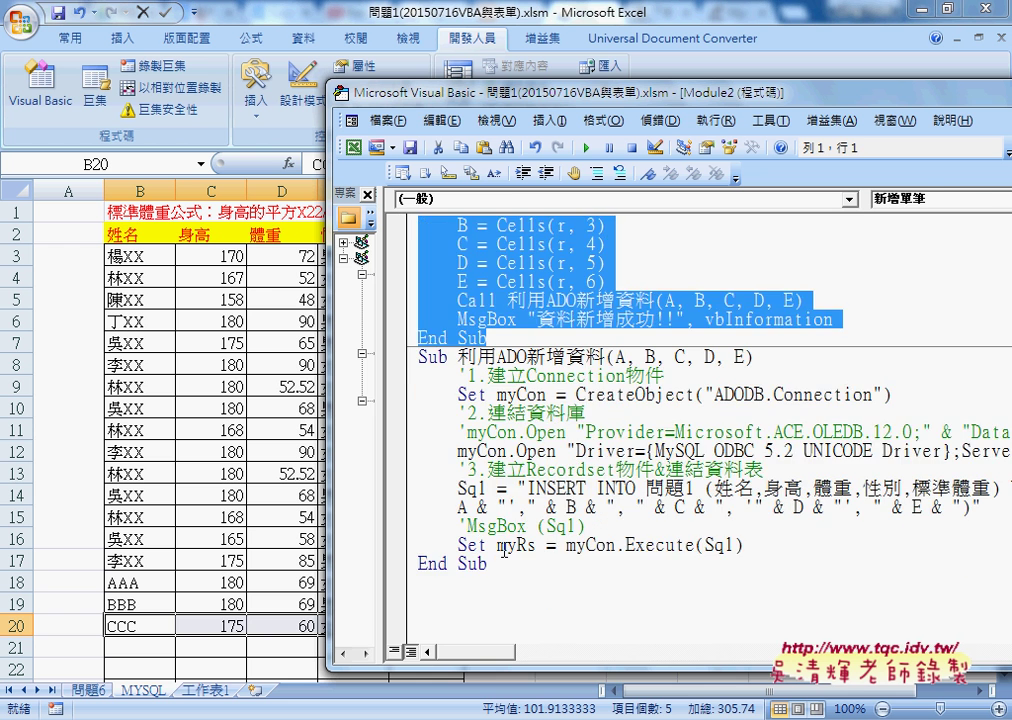
pyautogui.moveTo(487, 563); pyautogui.dragTo(420, 358)
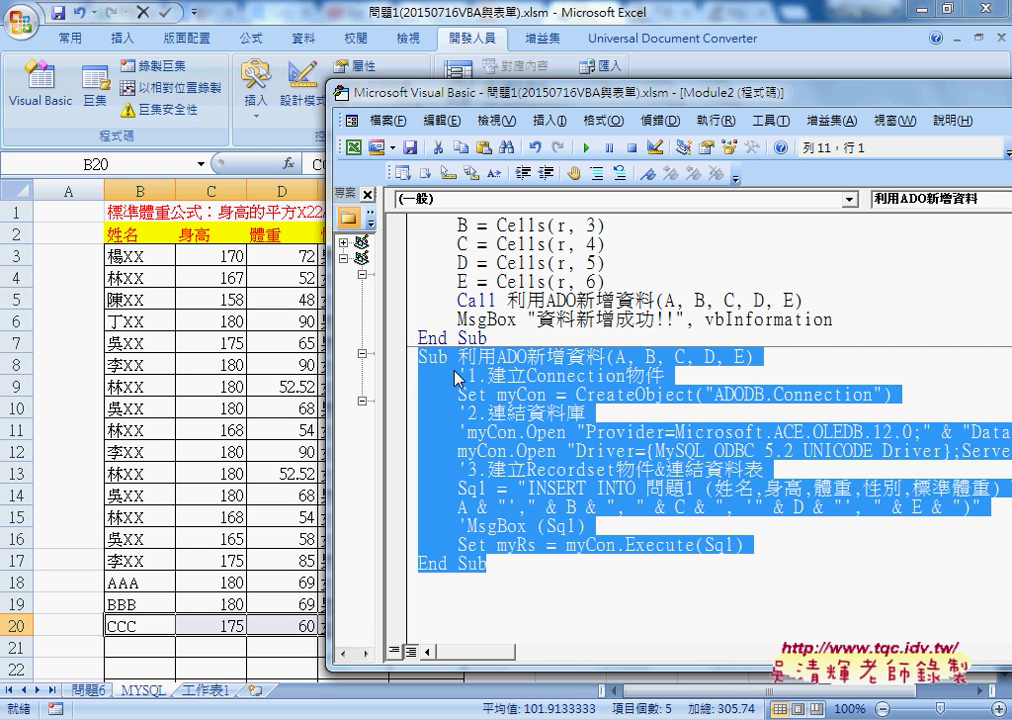
pyautogui.scroll(1, 515, 477)
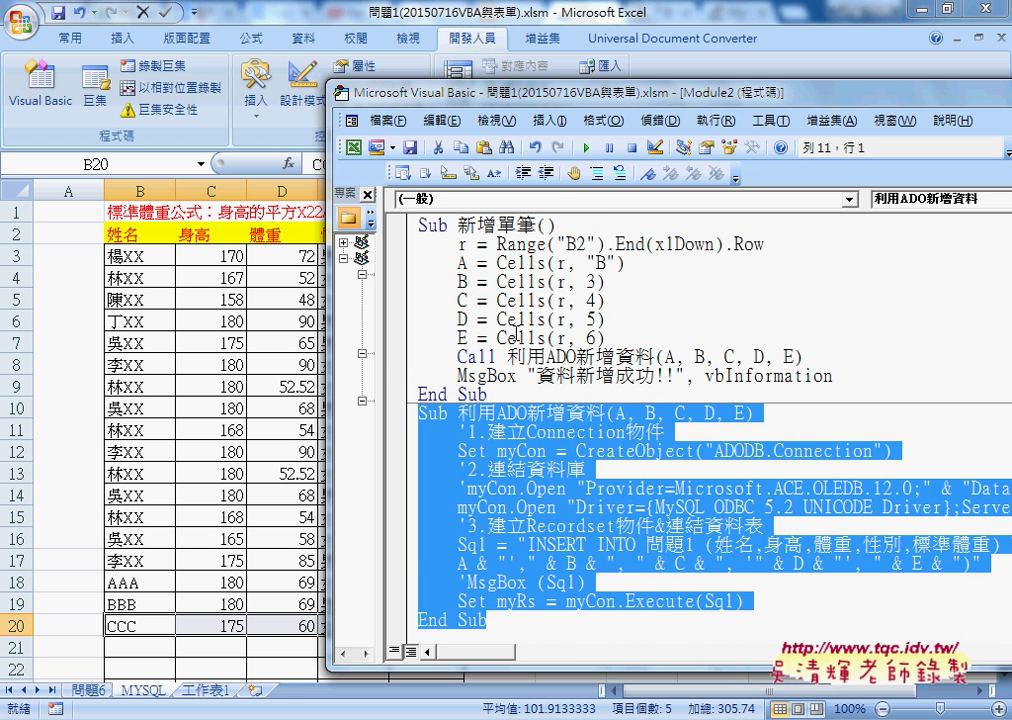
pyautogui.click(408, 263)
# Set a breakpoint on the Call 利用ADO新增資料 line and run 新增單筆 until it pauses there.
pyautogui.click(397, 356)
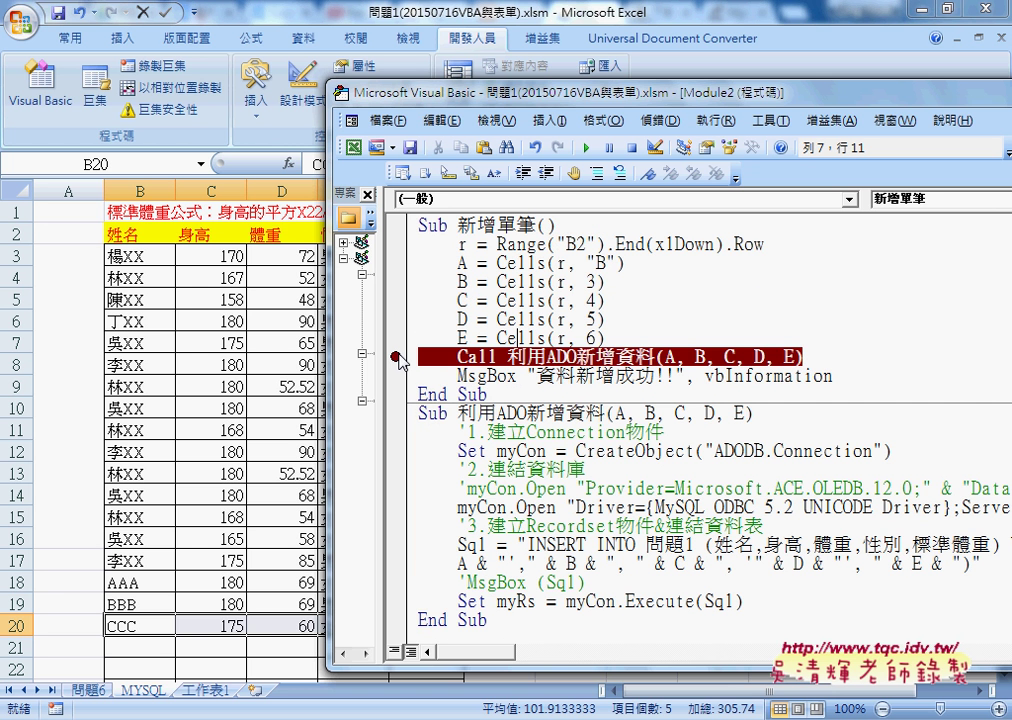
pyautogui.moveTo(385, 80); pyautogui.dragTo(487, 78)
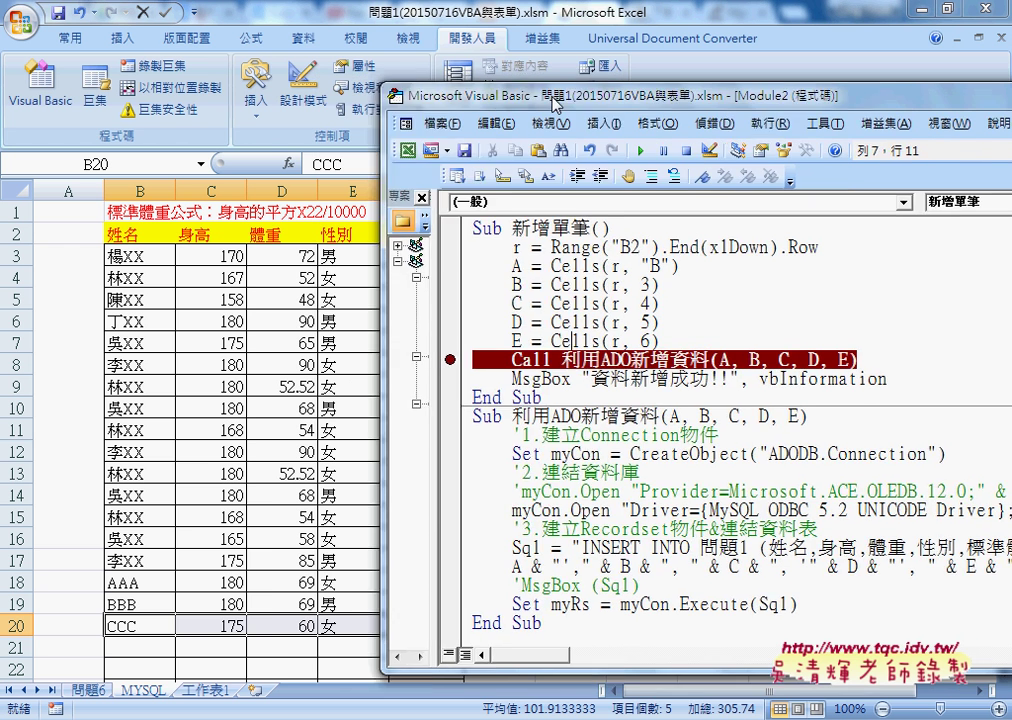
pyautogui.click(622, 260)
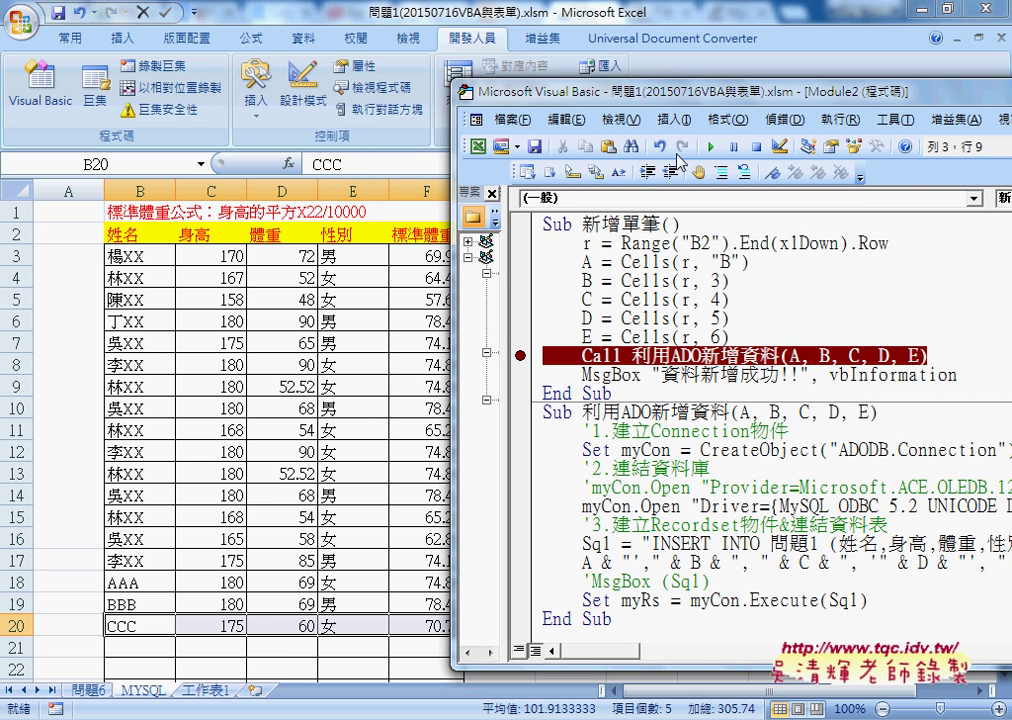
pyautogui.click(713, 148)
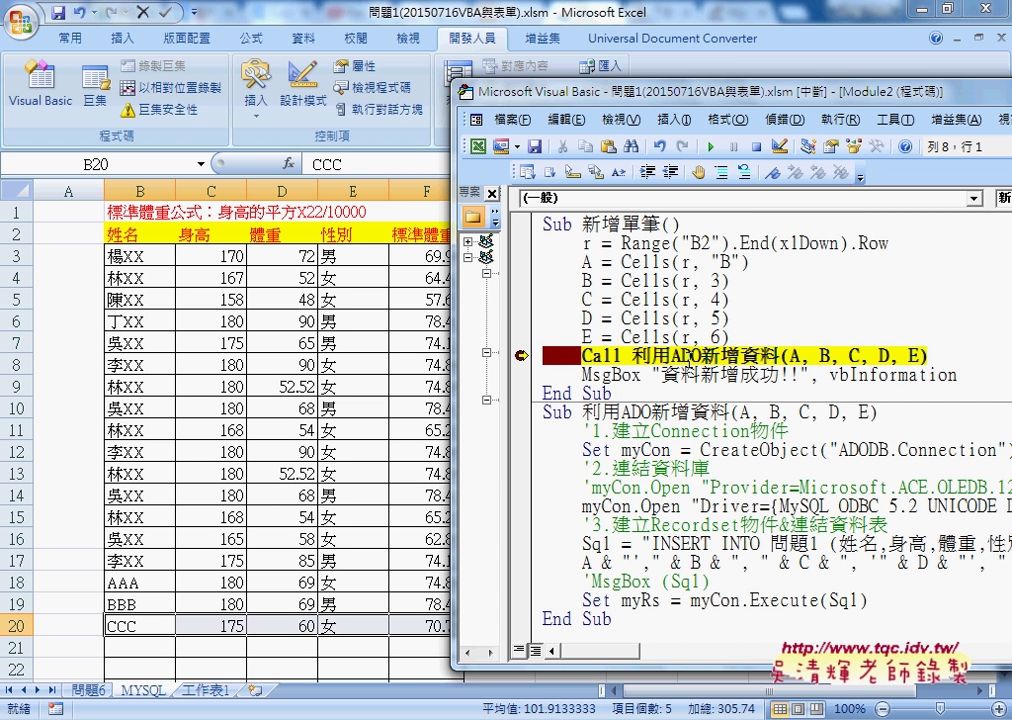
# Step into 利用ADO新增資料 down to the myCon.Open line.
pyautogui.press('F8')
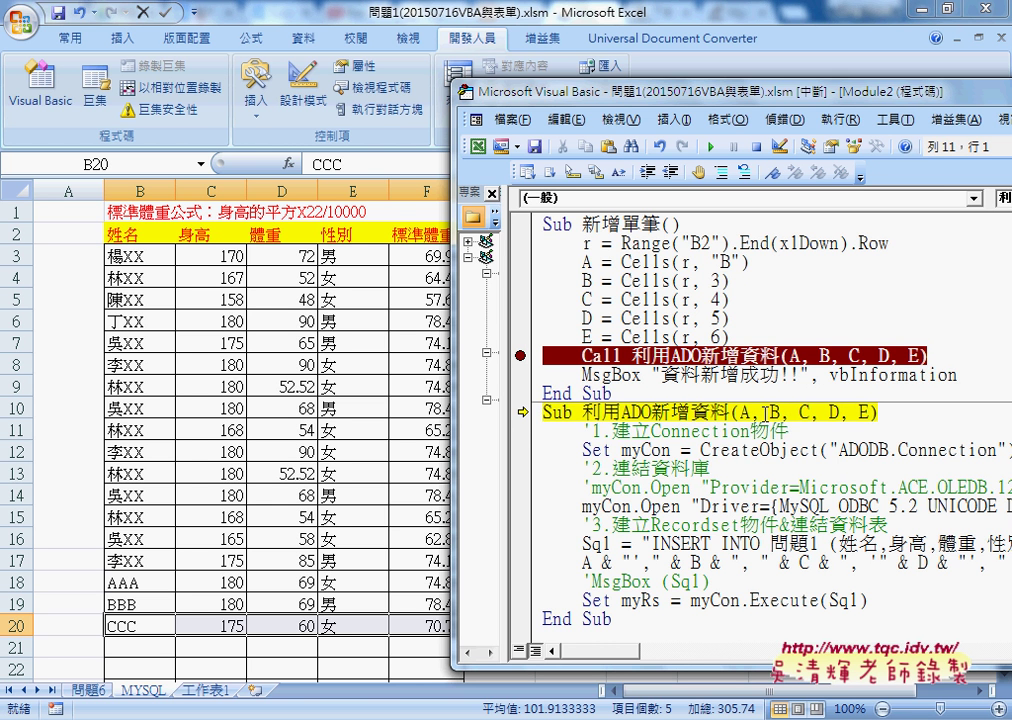
pyautogui.press('F8')
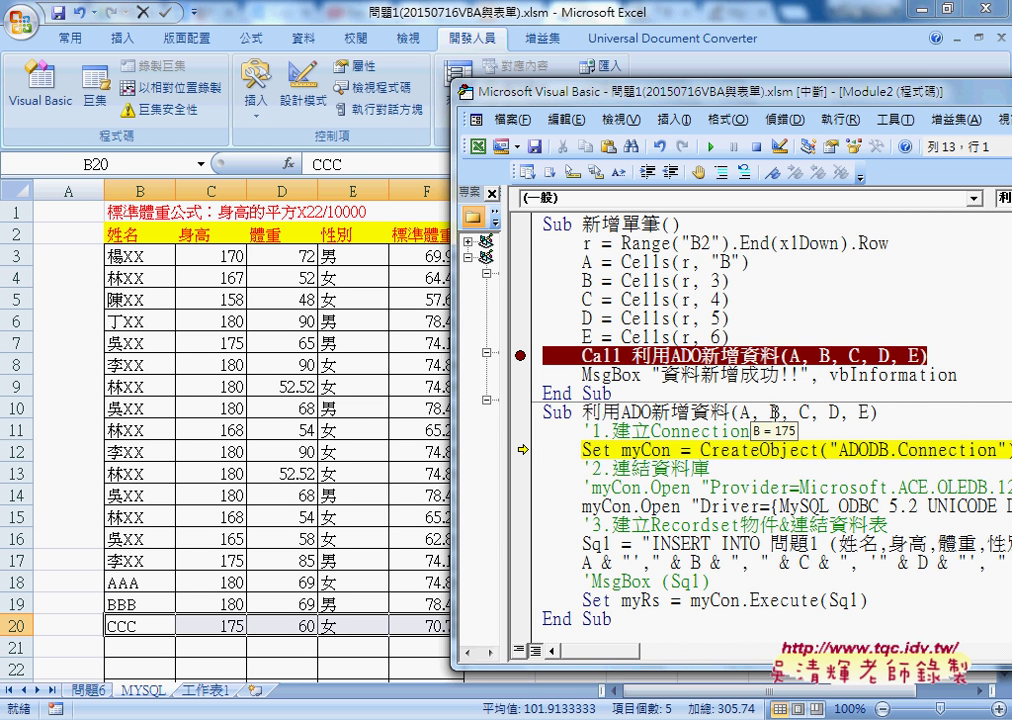
pyautogui.moveTo(709, 100); pyautogui.dragTo(430, 88)
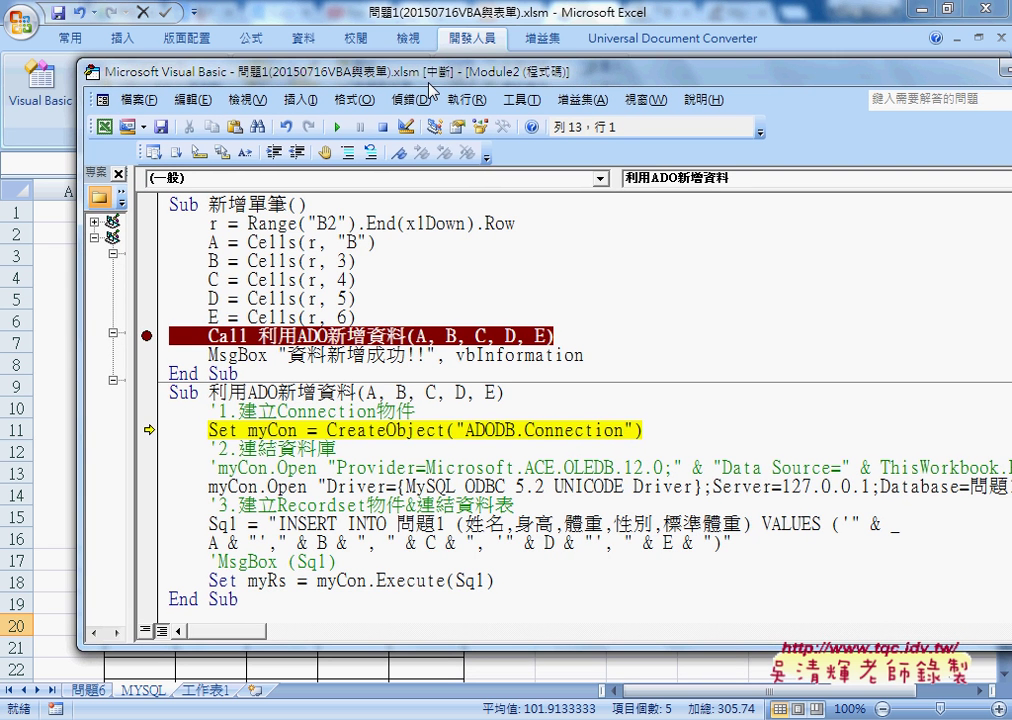
pyautogui.press('F8')
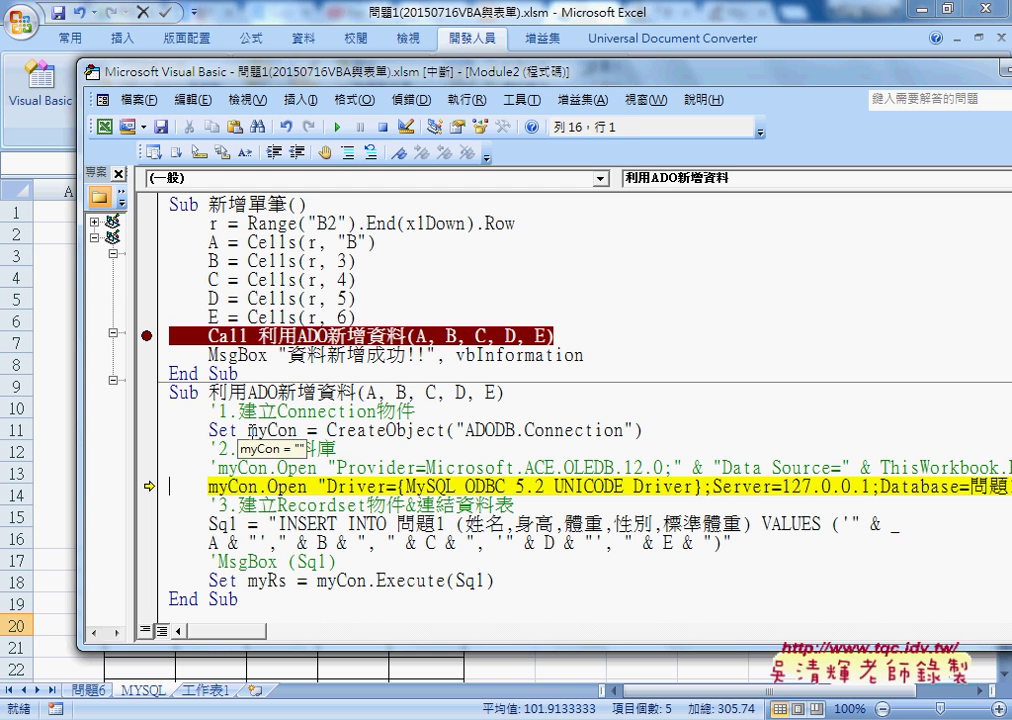
# Inspect myCon.Open and the 127.0.0.1 server address, then step past the connection line.
pyautogui.moveTo(247, 430); pyautogui.dragTo(297, 430)
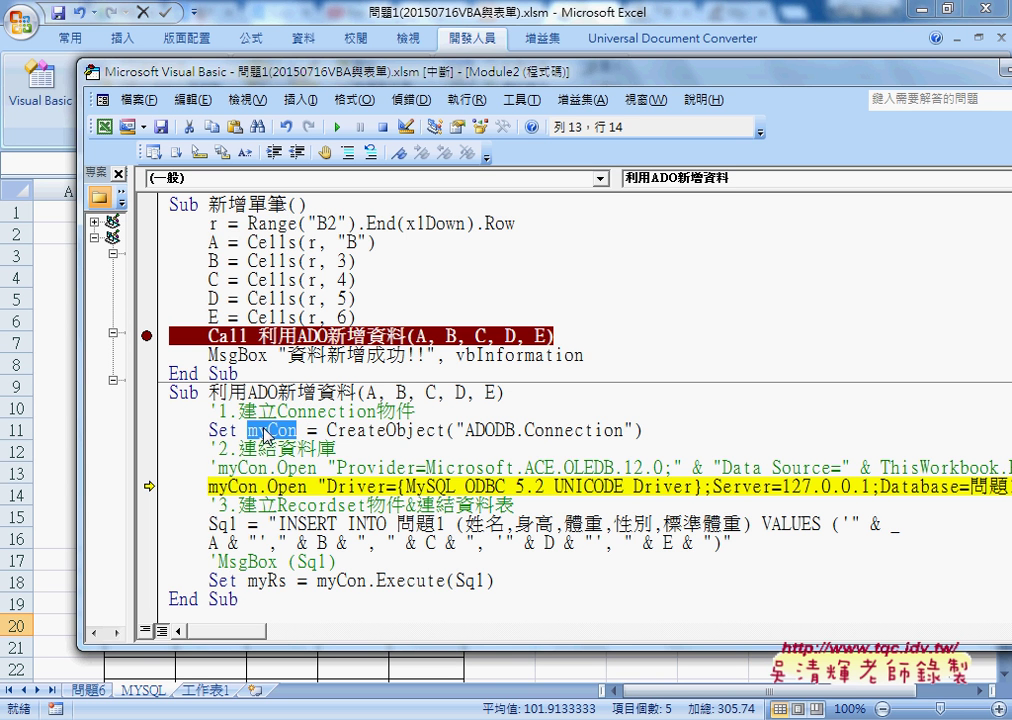
pyautogui.moveTo(258, 486); pyautogui.dragTo(306, 486)
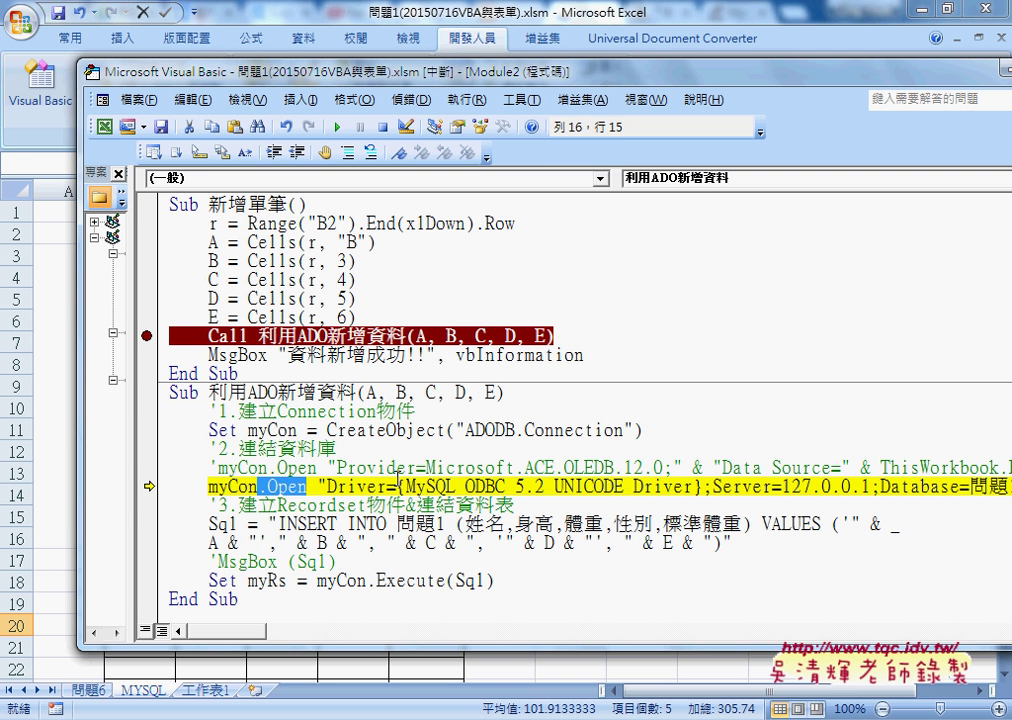
pyautogui.moveTo(781, 487); pyautogui.dragTo(869, 488)
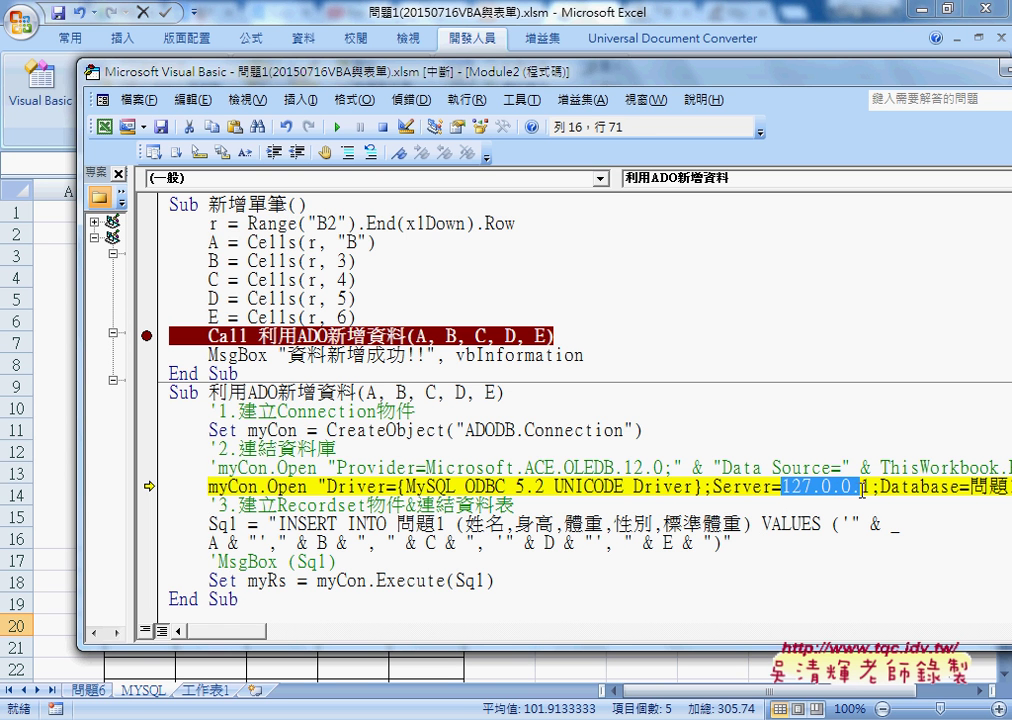
pyautogui.click(967, 487)
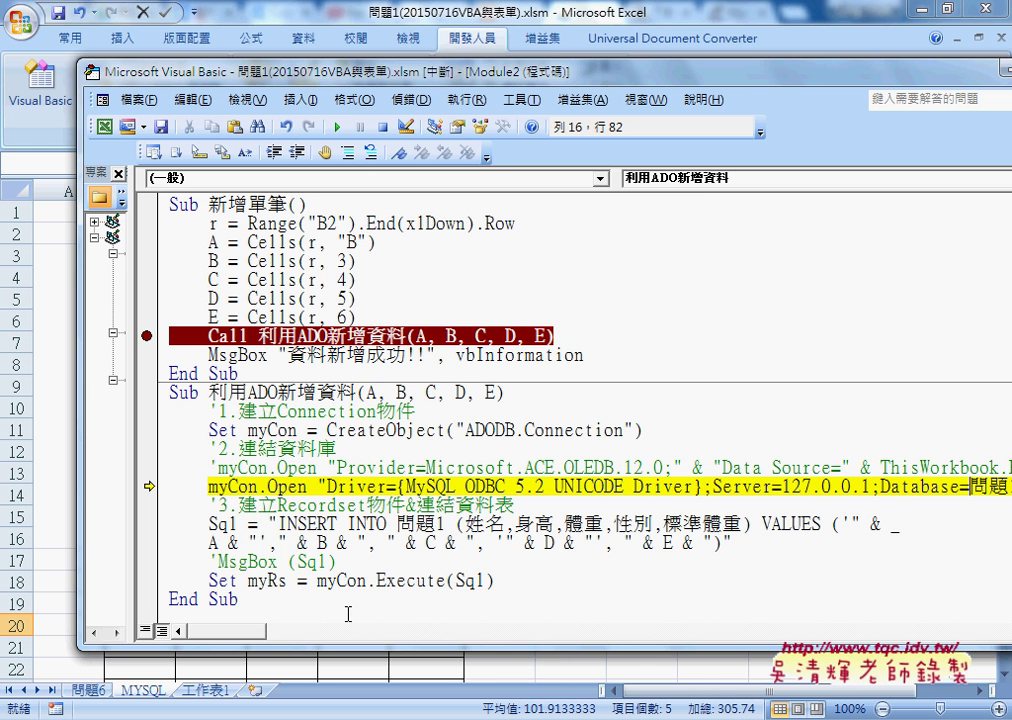
pyautogui.press('F8')
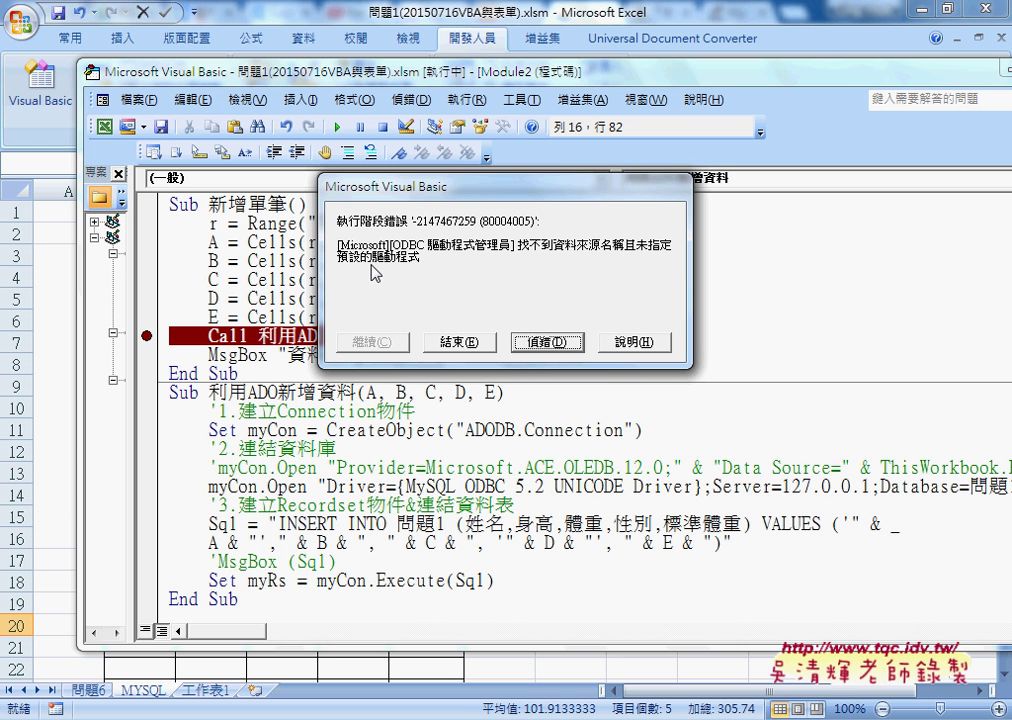
# Choose Debug on the error and inspect the MySQL ODBC 5.2 UNICODE Driver name in the connection string.
pyautogui.click(547, 342)
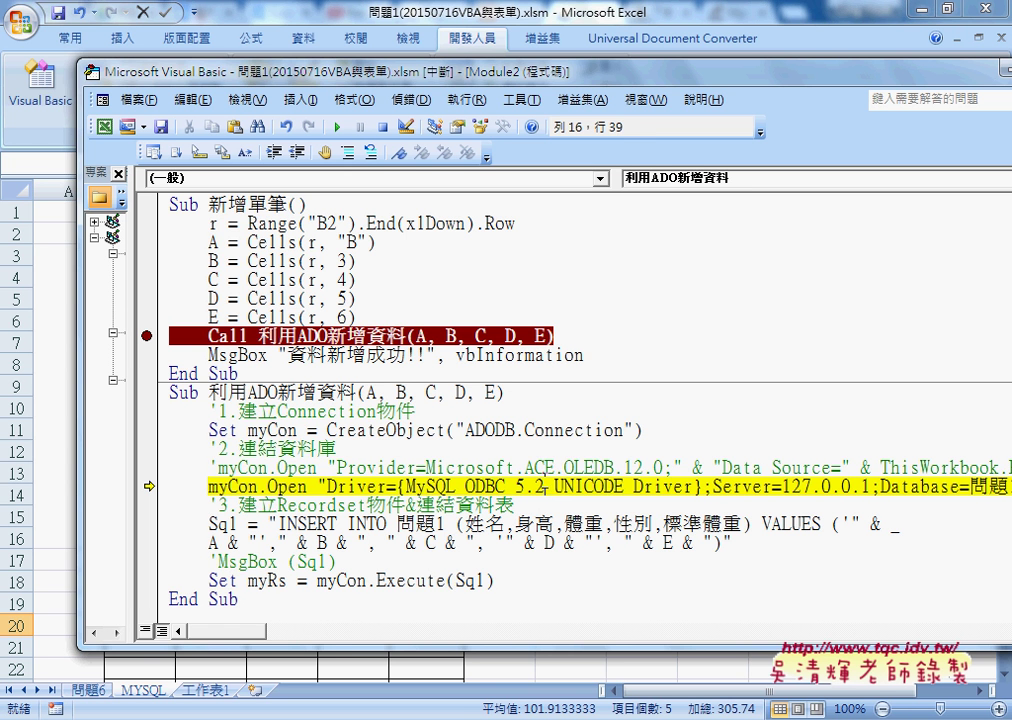
pyautogui.moveTo(405, 487); pyautogui.dragTo(692, 487)
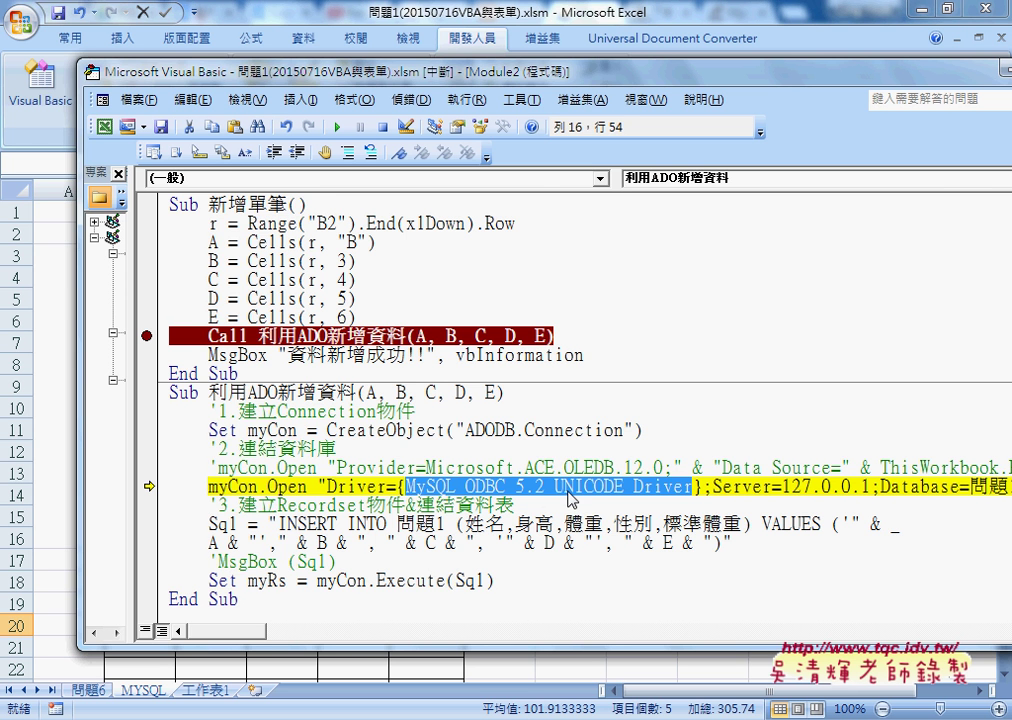
pyautogui.moveTo(425, 61); pyautogui.dragTo(125, 56)
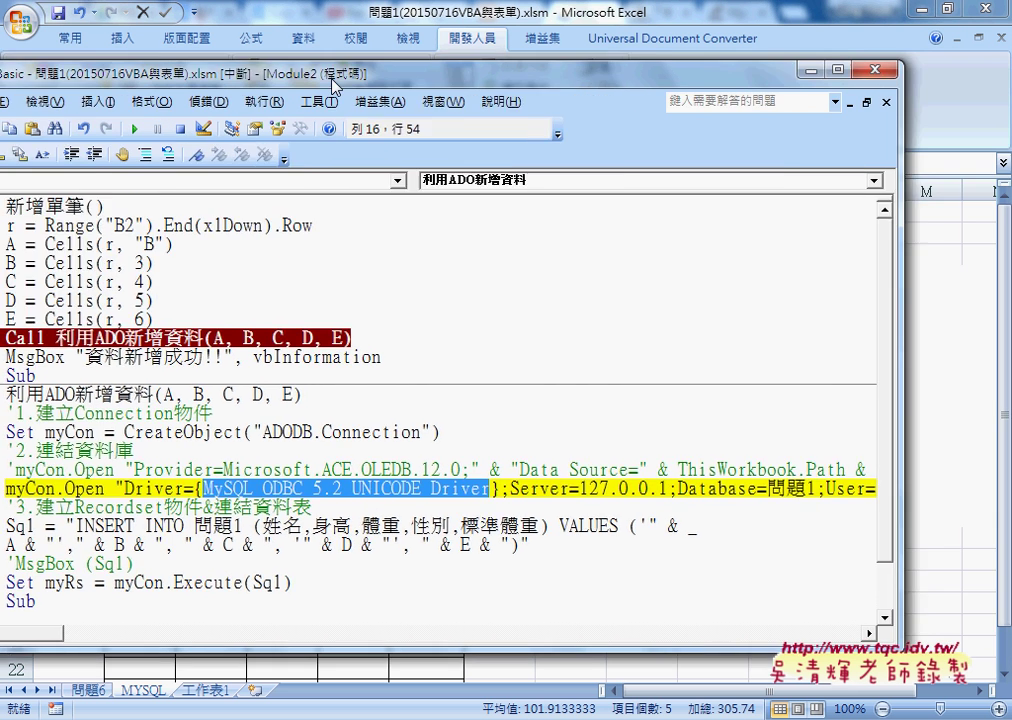
pyautogui.click(512, 481)
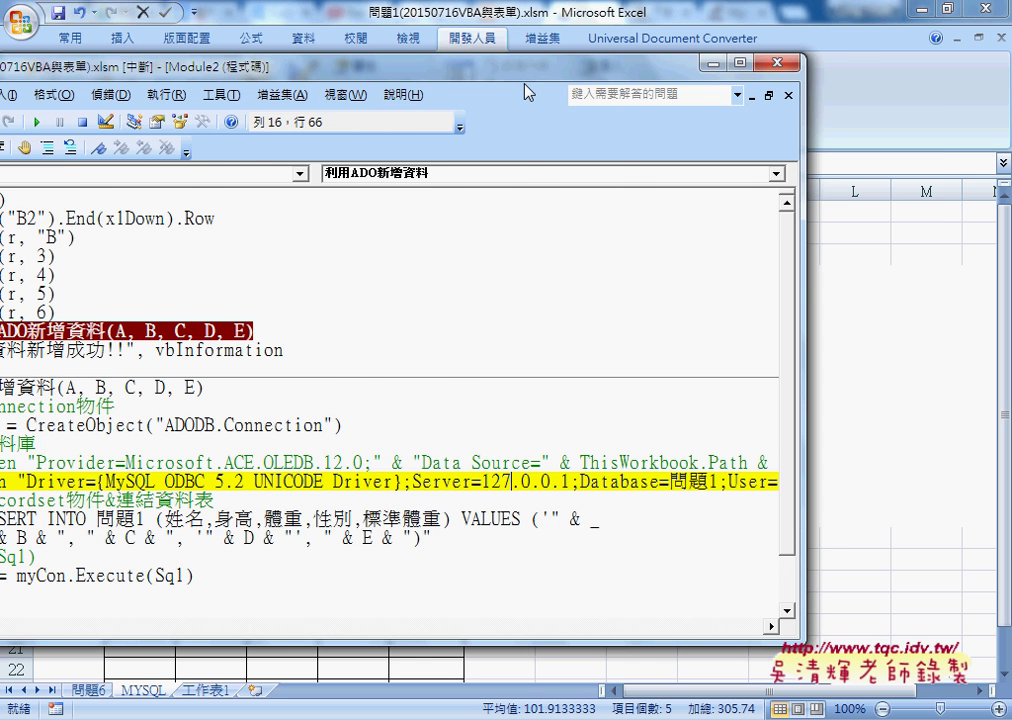
pyautogui.moveTo(554, 66); pyautogui.dragTo(740, 88)
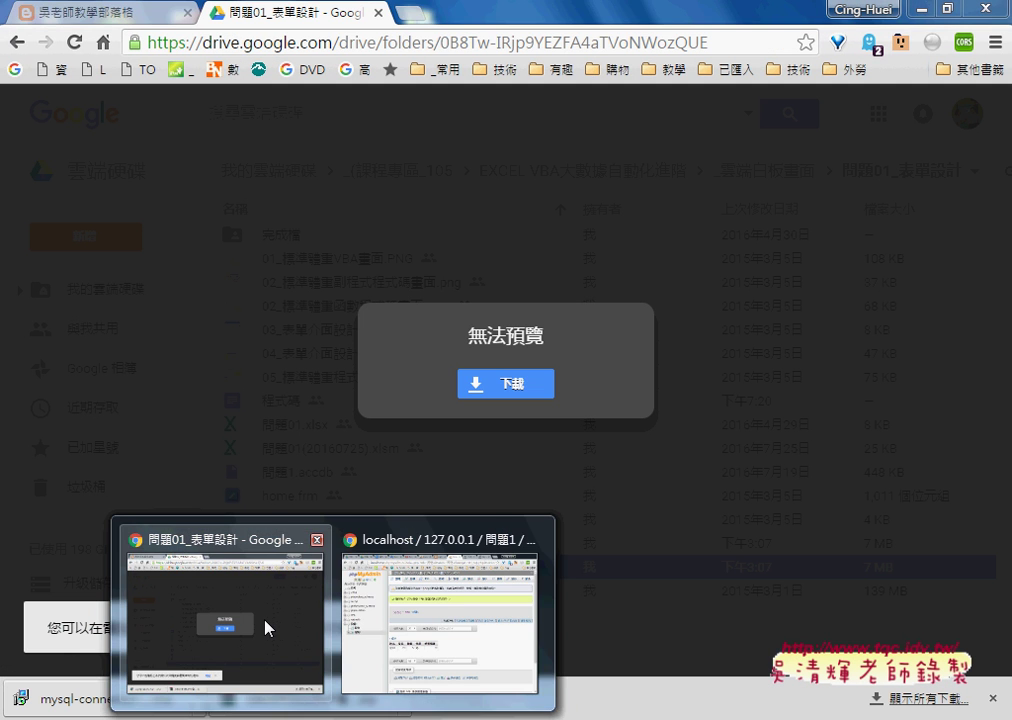
# Switch to Chrome and close the 無法預覽 preview to show the 問題01_表單設計 folder listing.
pyautogui.click(265, 622)
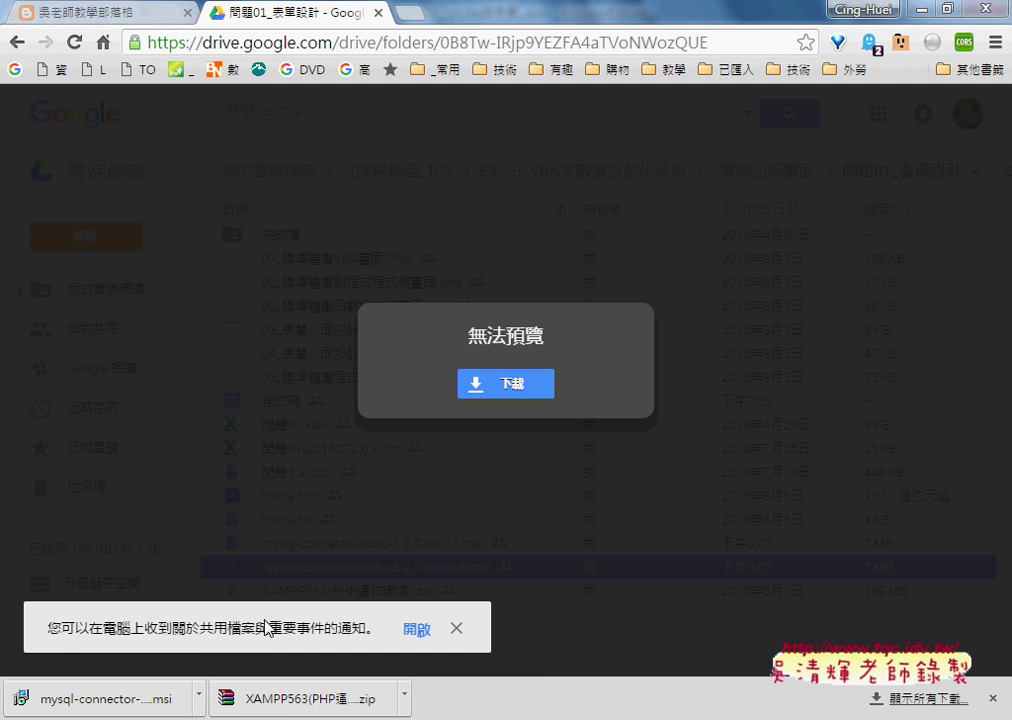
pyautogui.click(970, 108)
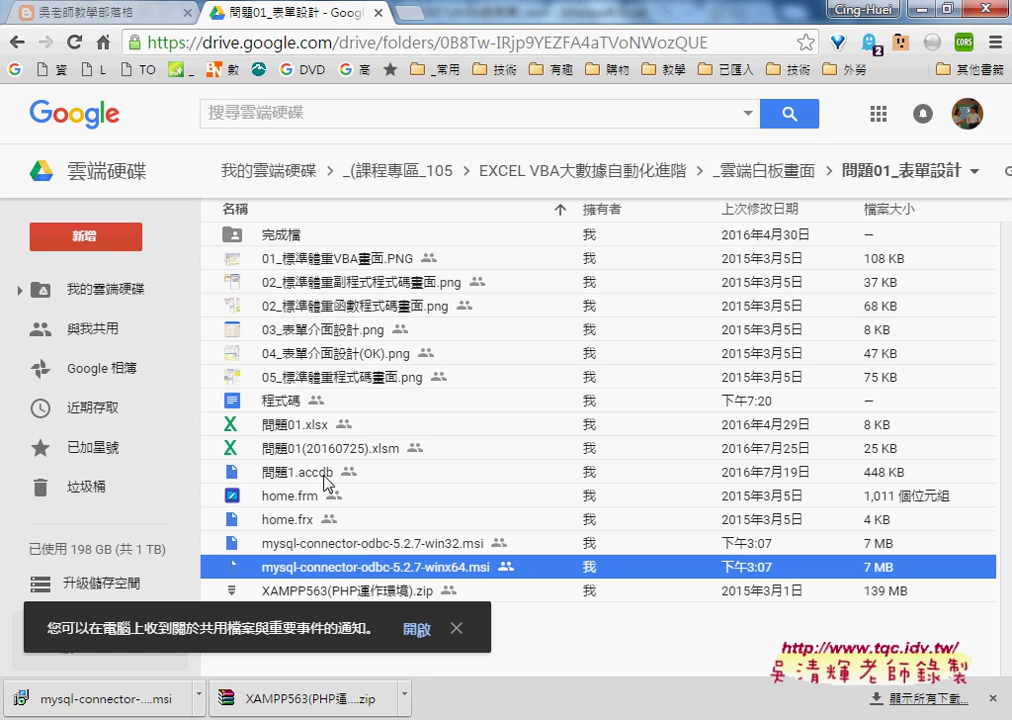